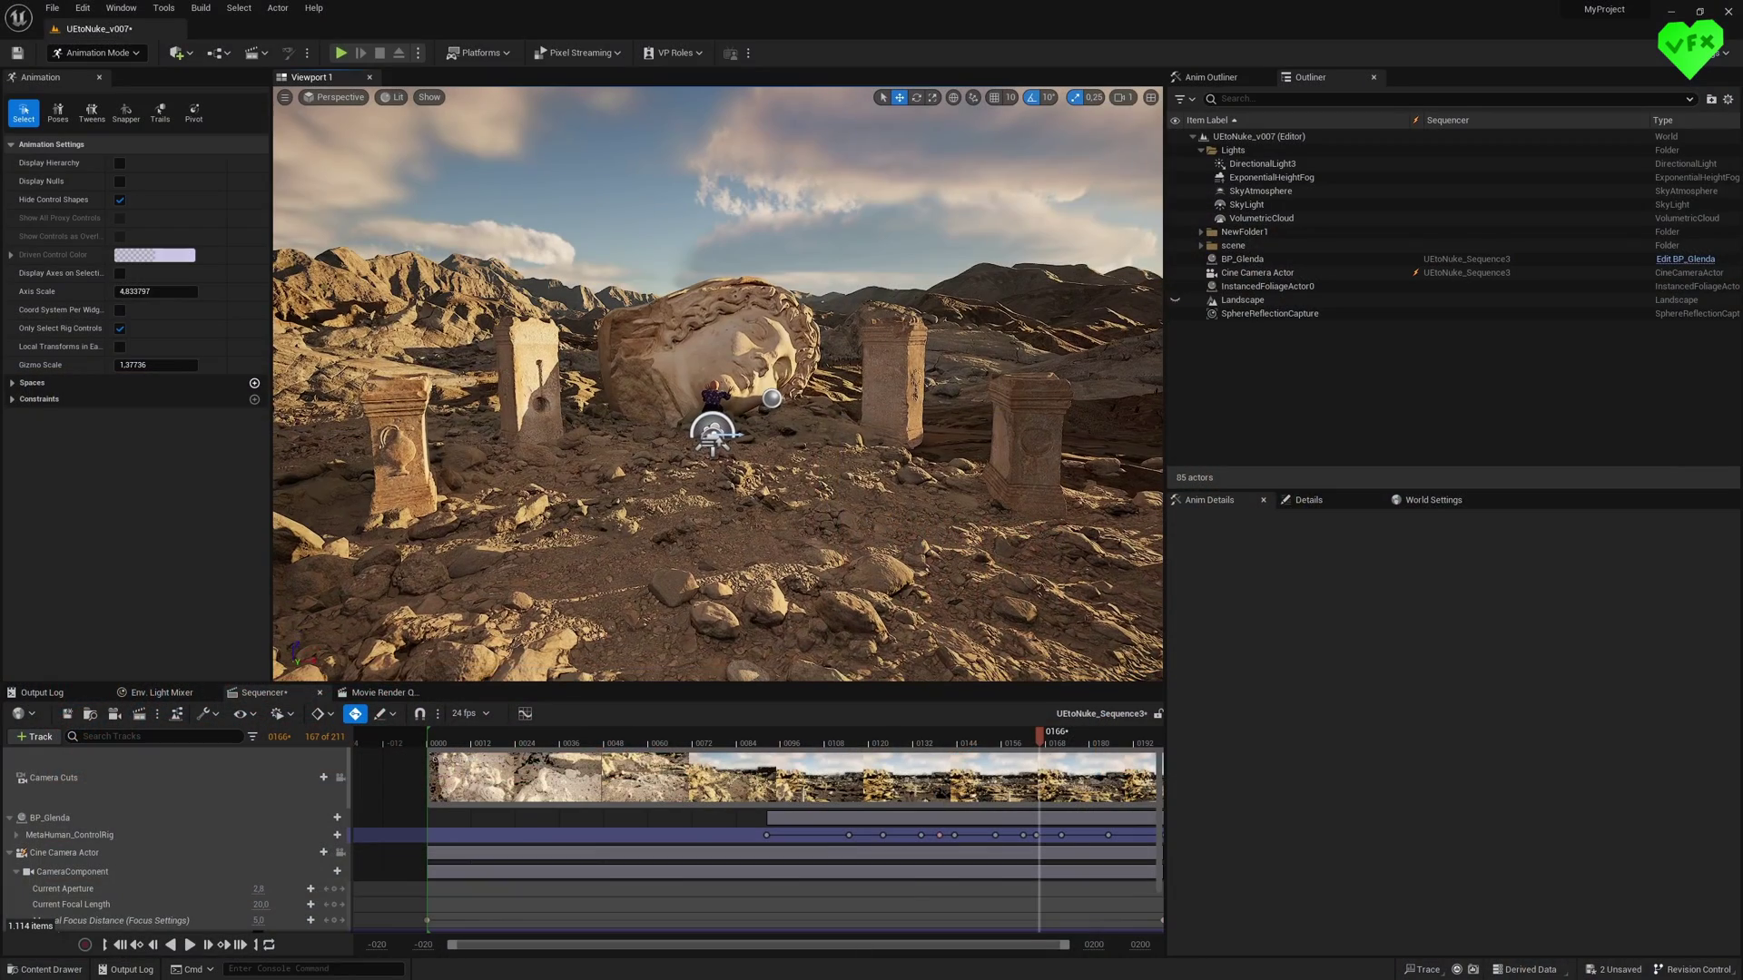
Examine the giant stone head and the character beside it up close, and scrub the sequence to frame 175.
{"action": "left_click_drag", "start_coordinate": [793, 442], "coordinate": [590, 472], "text": "alt"}
{"action": "left_click_drag", "start_coordinate": [786, 383], "coordinate": [744, 385], "text": "alt"}
{"action": "right_click_drag", "start_coordinate": [639, 376], "coordinate": [558, 390], "text": "alt"}
{"action": "left_click_drag", "start_coordinate": [558, 390], "coordinate": [644, 385], "text": "alt"}
{"action": "right_click_drag", "start_coordinate": [830, 383], "coordinate": [839, 383]}
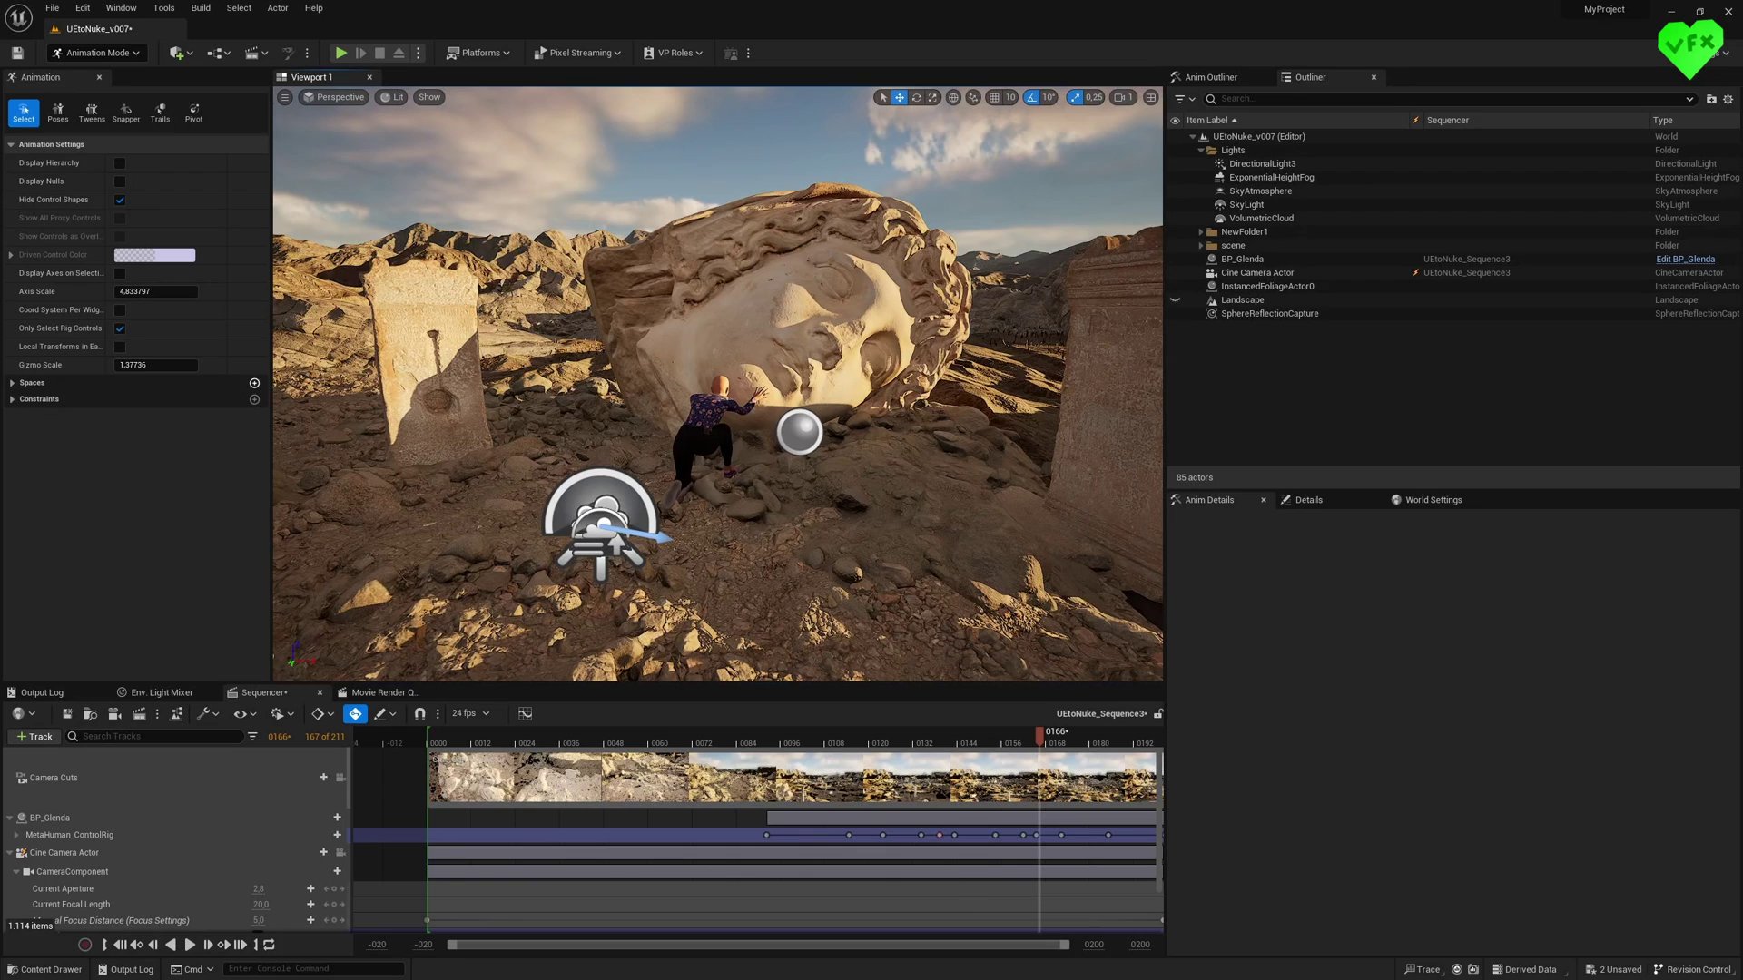
{"action": "mouse_move", "coordinate": [1050, 740]}
{"action": "left_mouse_down"}
{"action": "mouse_move", "coordinate": [721, 732]}
{"action": "mouse_move", "coordinate": [1149, 730]}
{"action": "mouse_move", "coordinate": [1072, 730]}
{"action": "left_mouse_up"}
{"action": "left_click_drag", "start_coordinate": [671, 460], "coordinate": [712, 260], "text": "alt"}
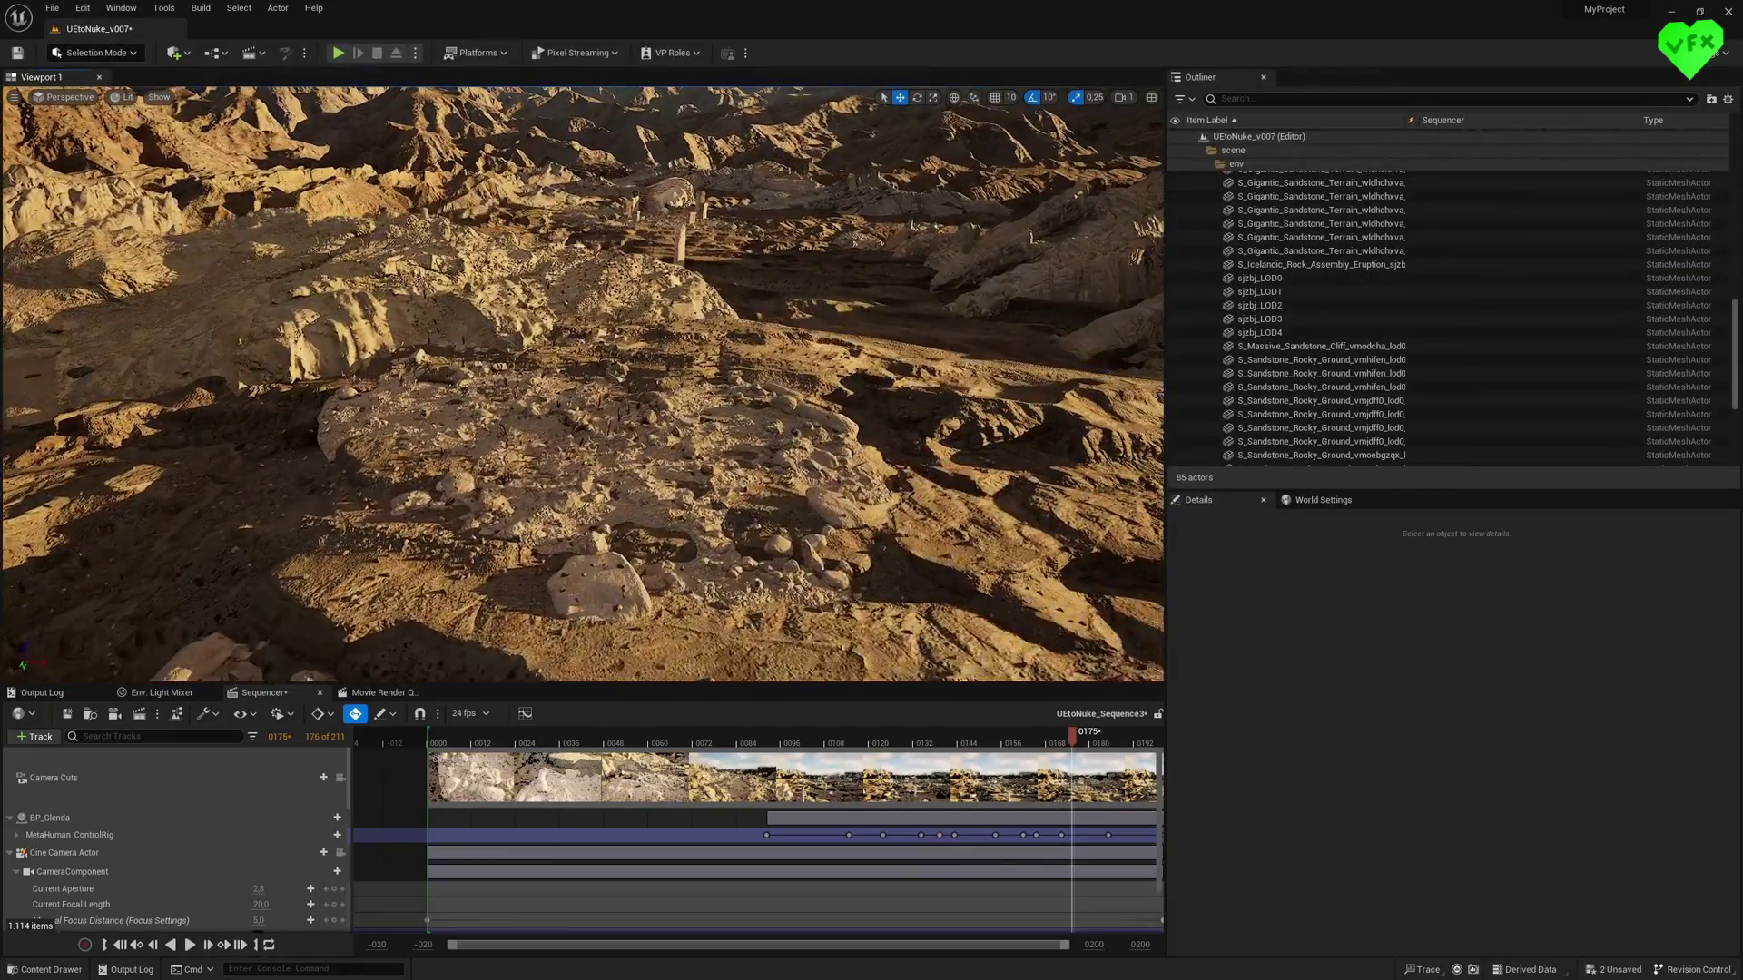
Examine the rocky terrain around the set, inspecting a gigantic sandstone cliff and a broken Roman column.
{"action": "key", "text": "w"}
{"action": "right_click_drag", "start_coordinate": [628, 358], "coordinate": [628, 359]}
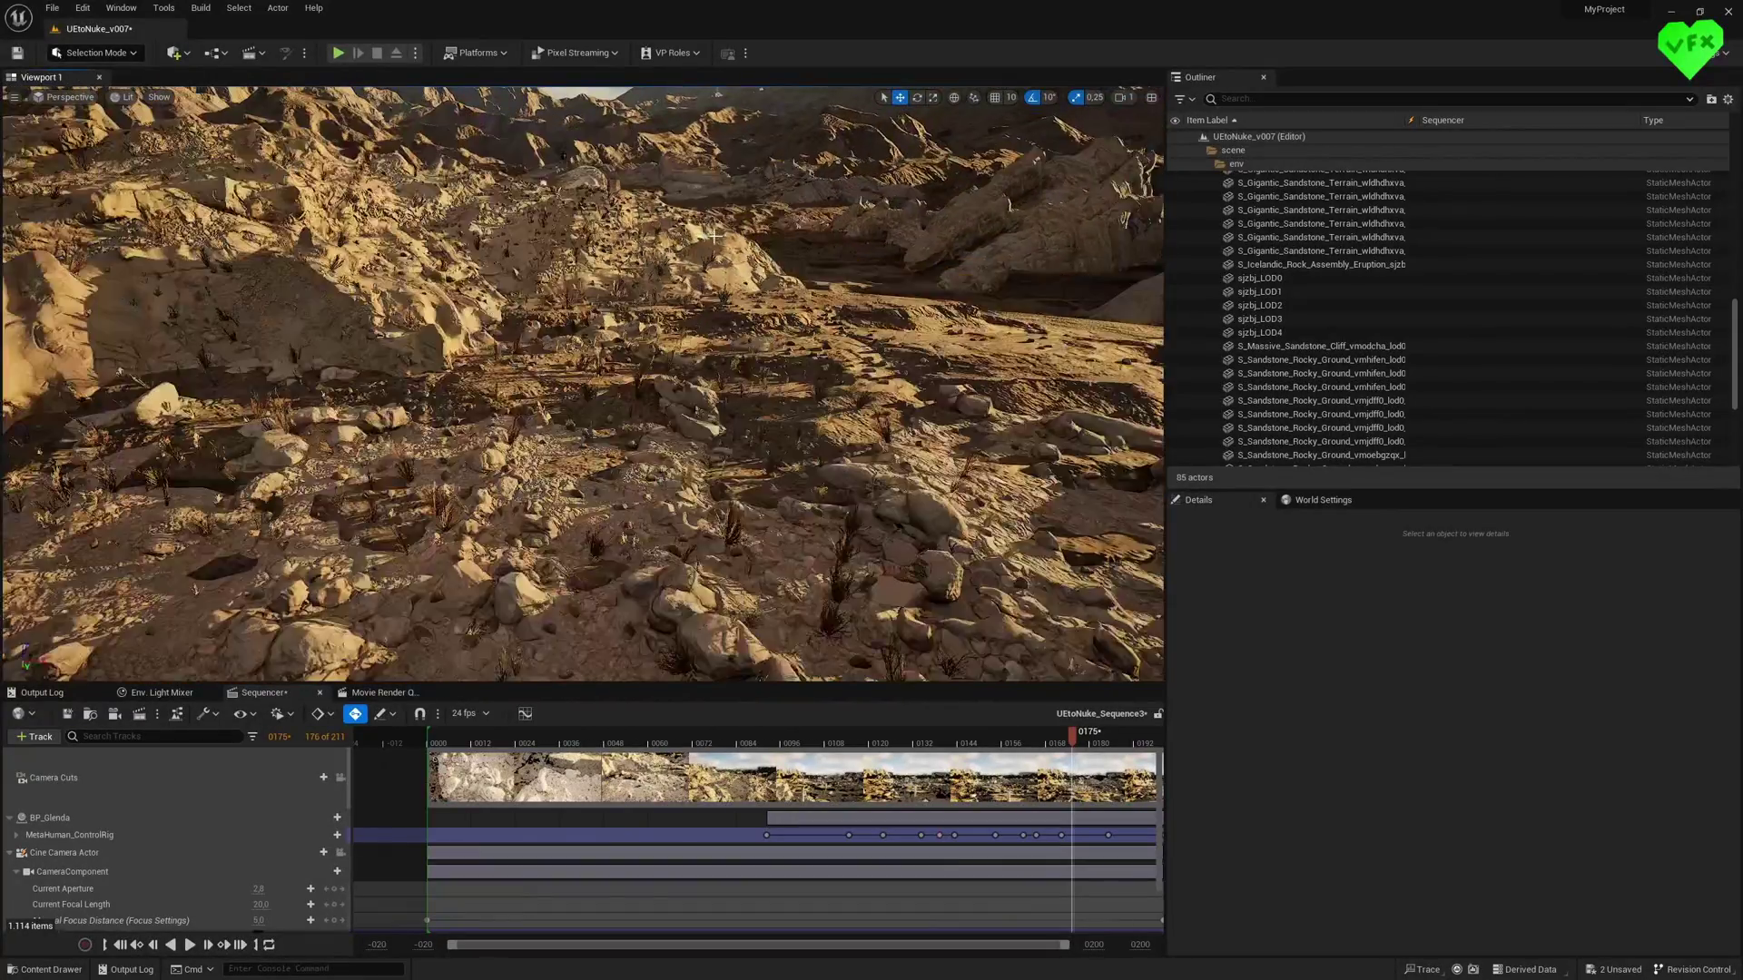
{"action": "right_click_drag", "start_coordinate": [714, 236], "coordinate": [721, 216]}
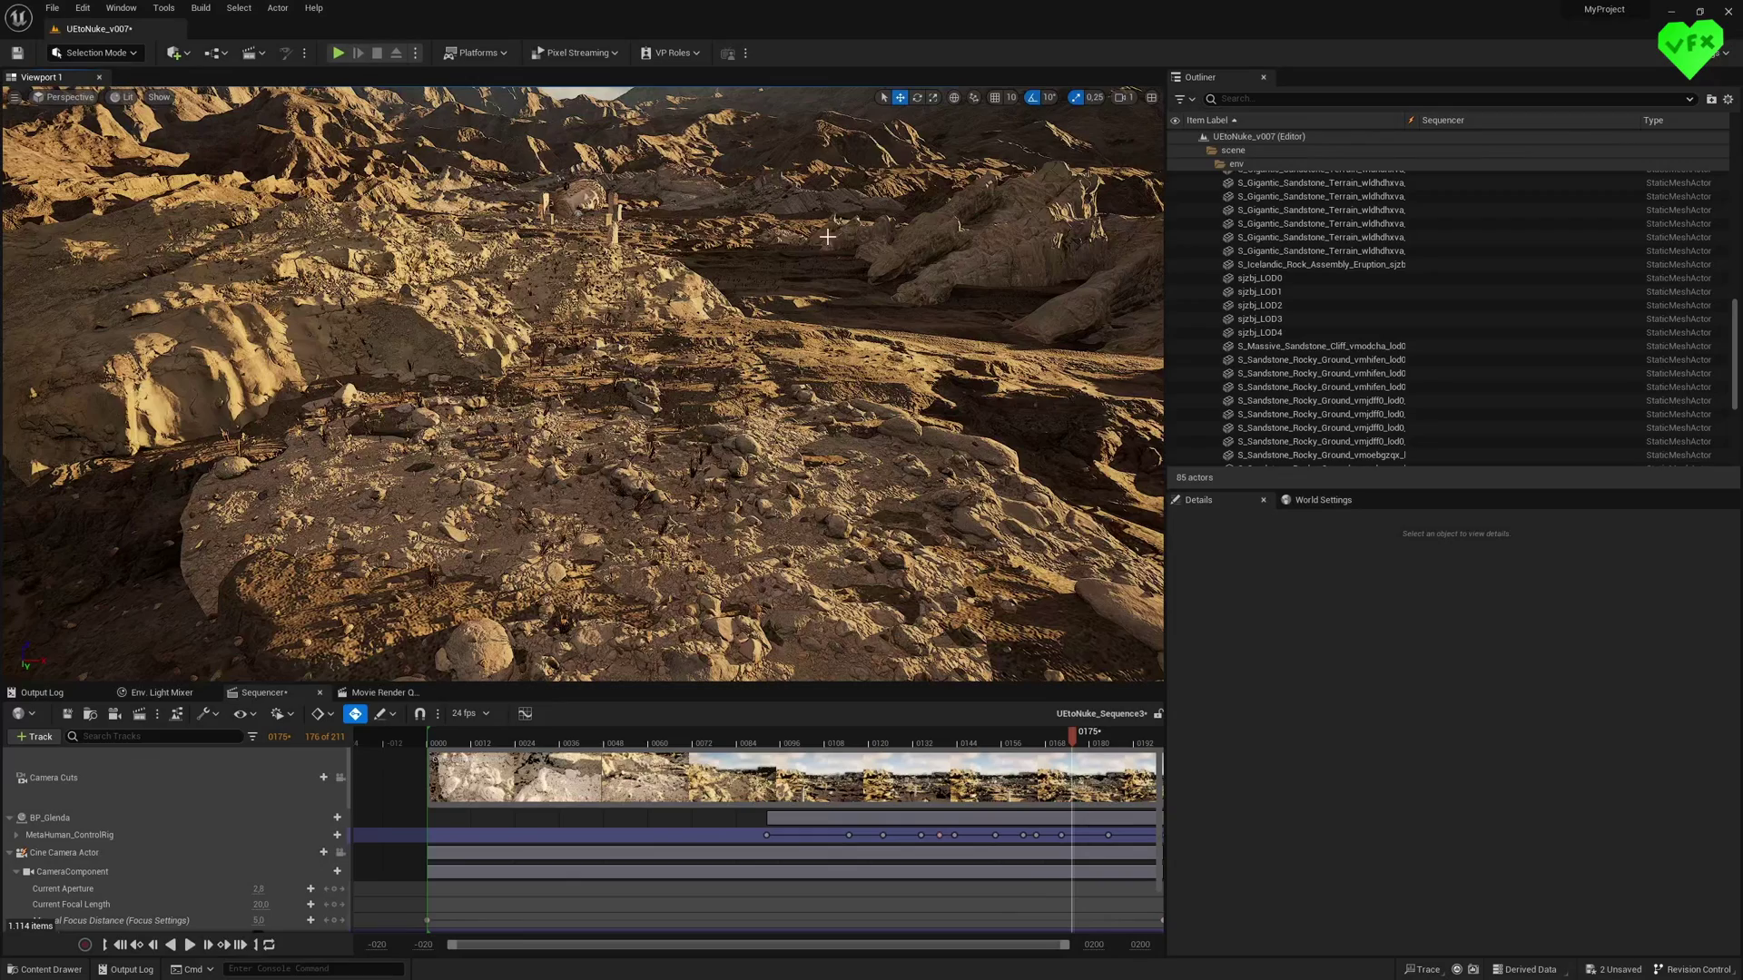
{"action": "left_click", "coordinate": [836, 234]}
{"action": "key", "text": "f"}
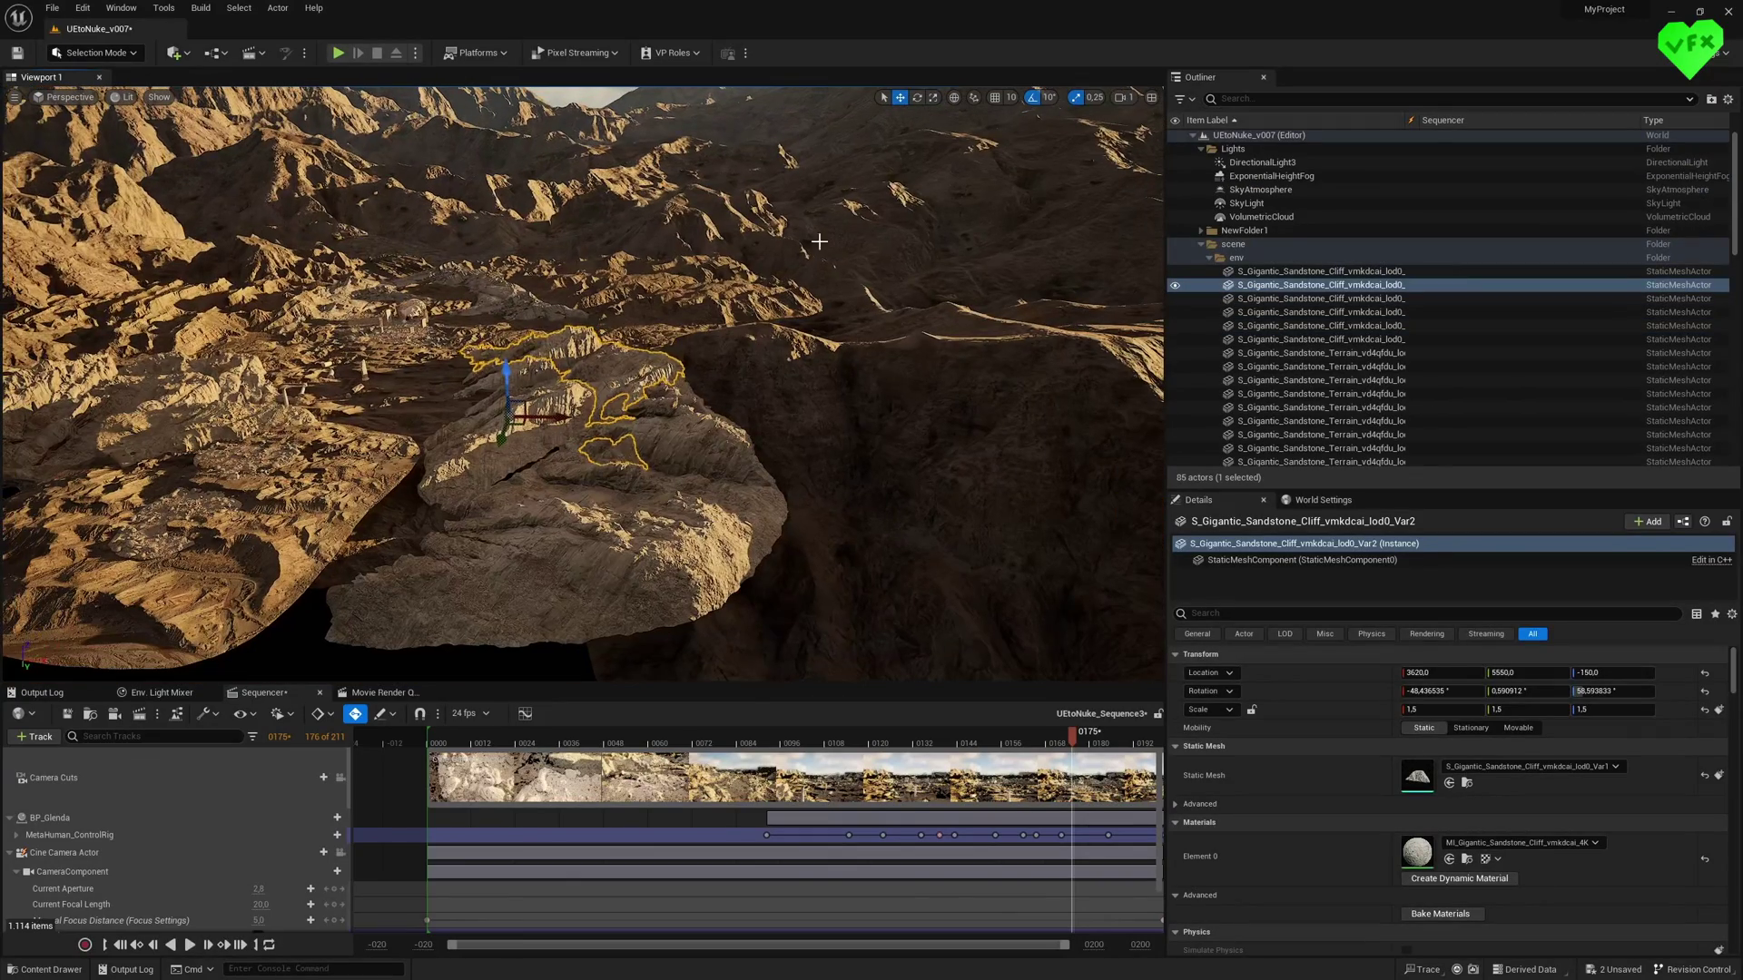
{"action": "left_click_drag", "start_coordinate": [501, 375], "coordinate": [328, 370], "text": "alt"}
{"action": "left_click", "coordinate": [329, 367]}
{"action": "key", "text": "f"}
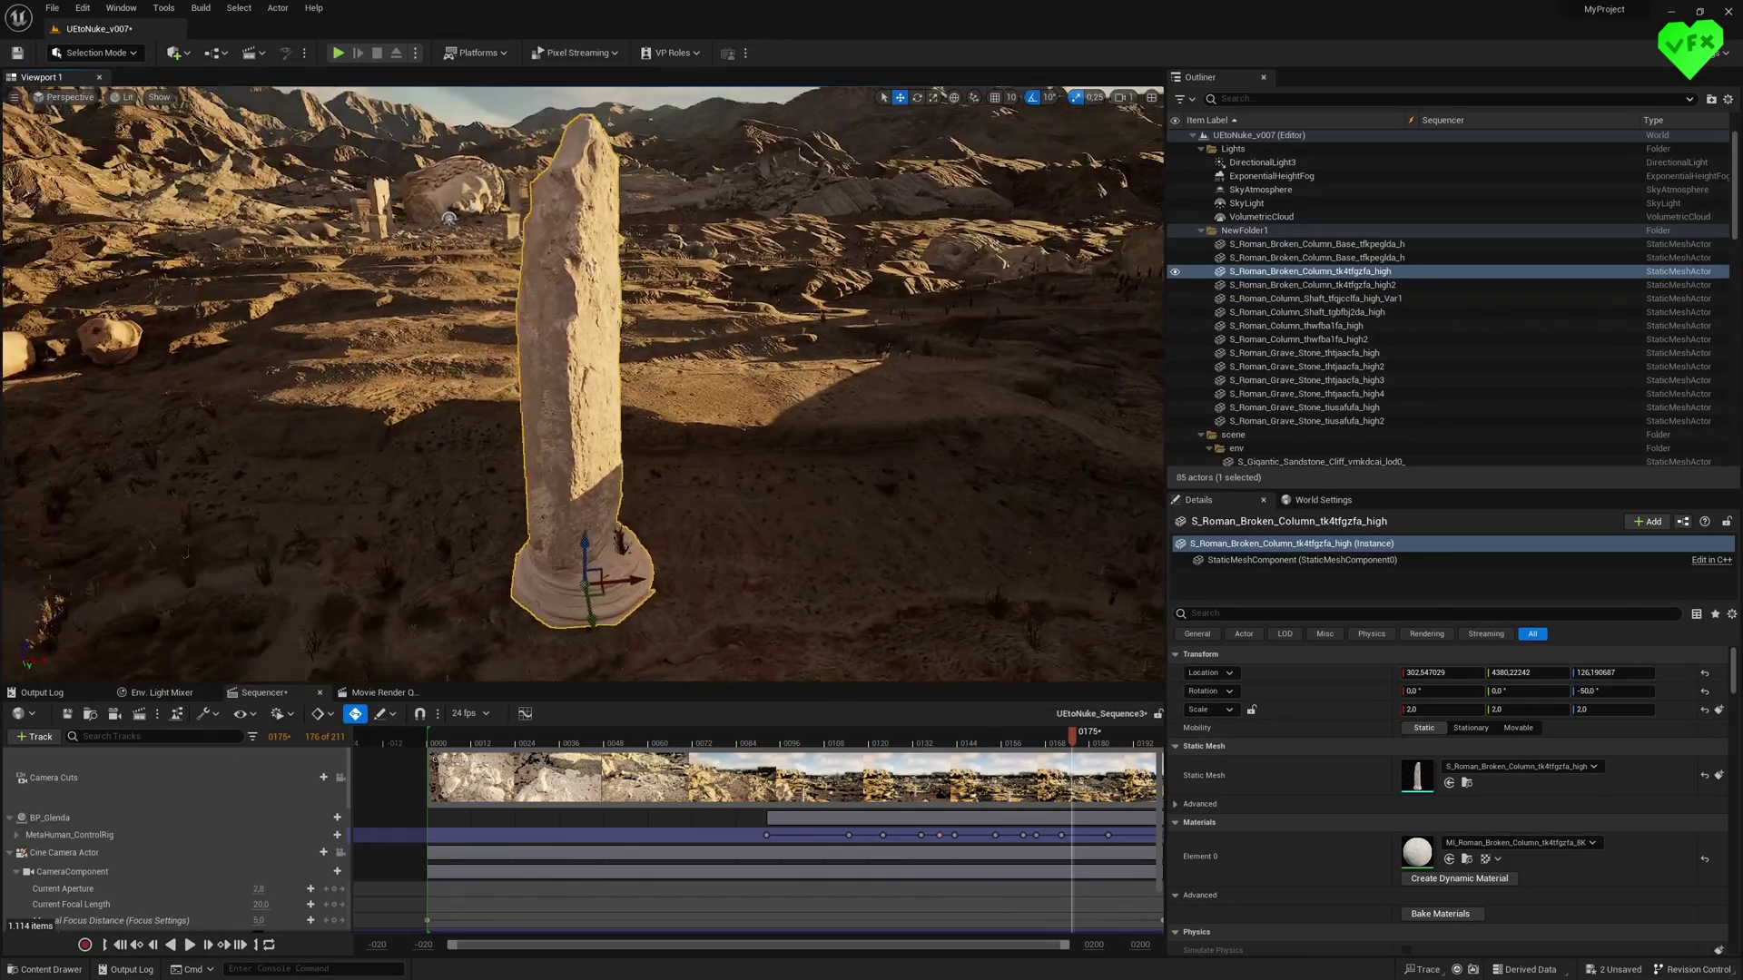
{"action": "left_click_drag", "start_coordinate": [329, 368], "coordinate": [627, 323], "text": "alt"}
{"action": "left_click_drag", "start_coordinate": [137, 364], "coordinate": [241, 372], "text": "alt"}
{"action": "left_click_drag", "start_coordinate": [581, 372], "coordinate": [377, 376], "text": "alt"}
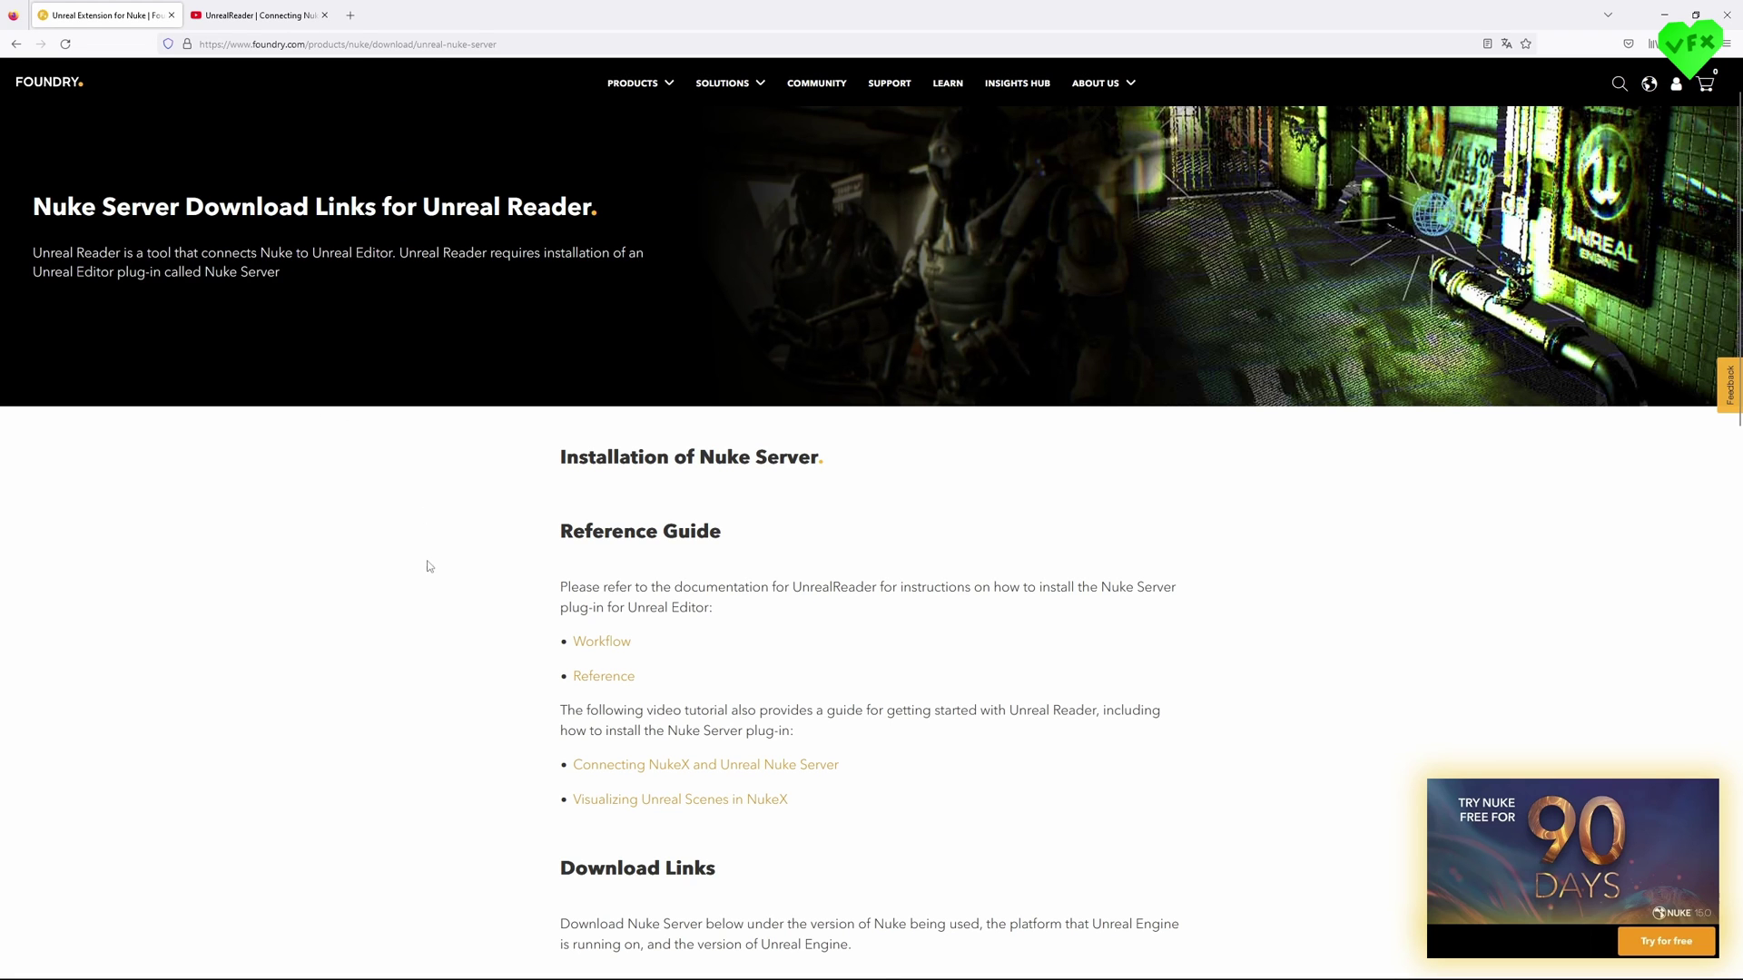
Review the Nuke Server download links on the Foundry website and the UnrealReader connection tutorial on YouTube.
{"action": "scroll", "coordinate": [429, 565], "scroll_direction": "down", "scroll_amount": 10}
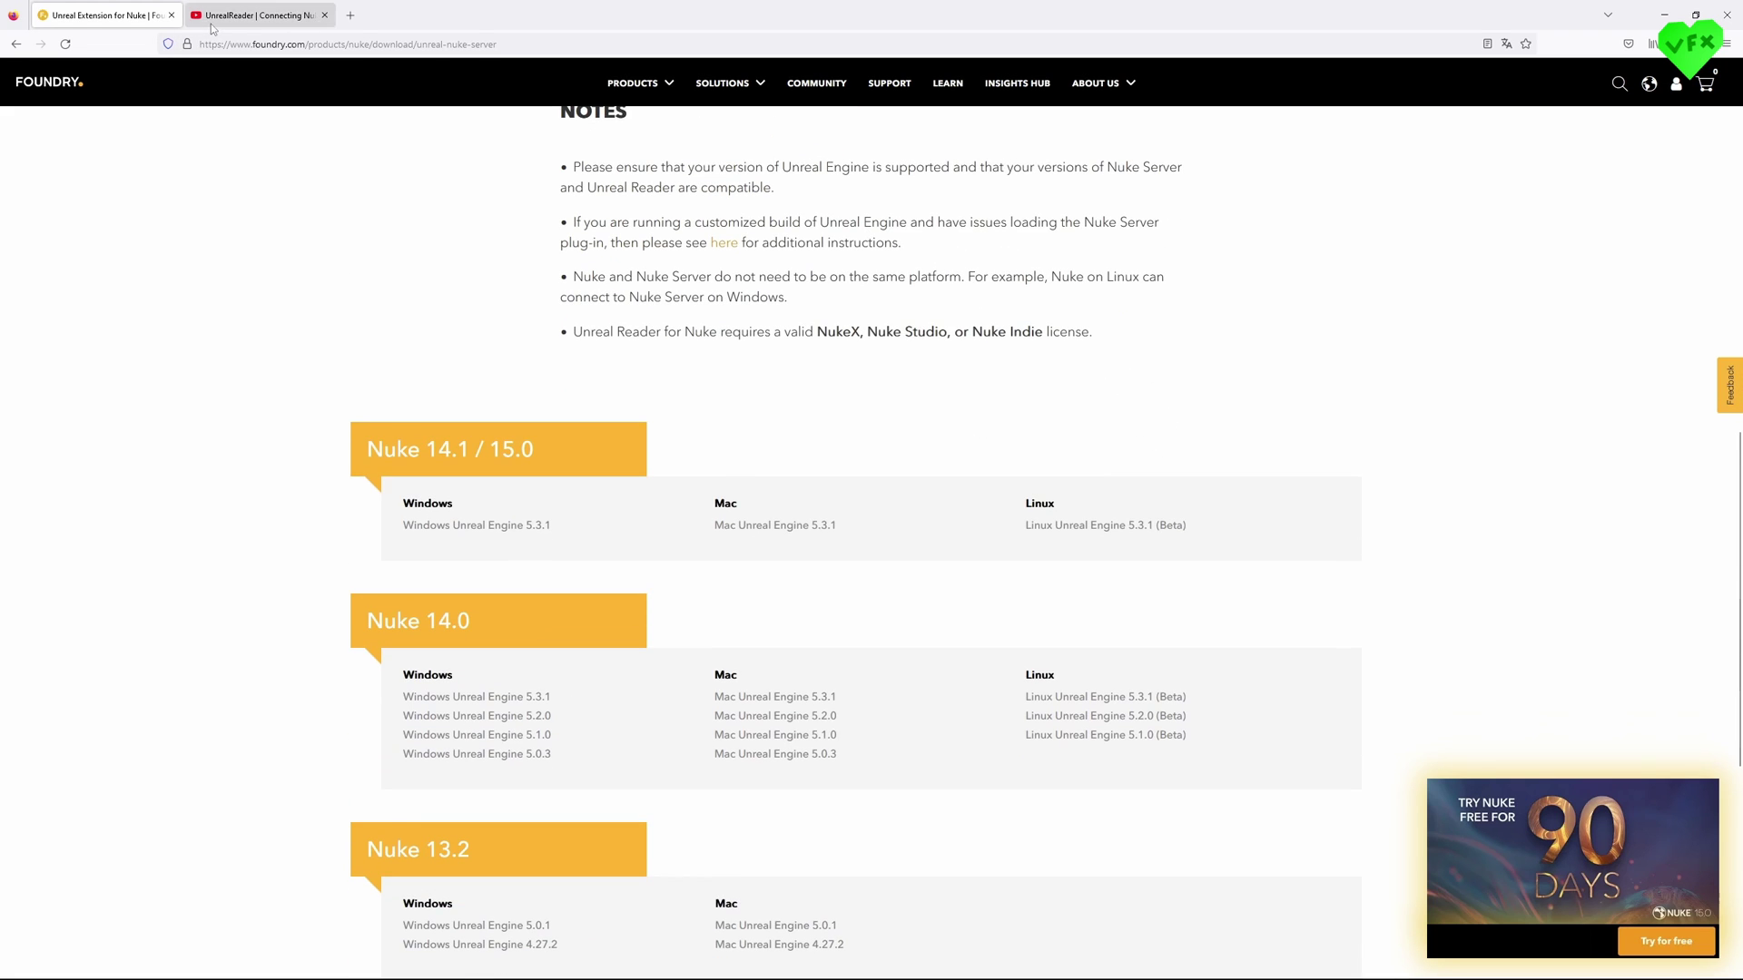
{"action": "left_click", "coordinate": [254, 15]}
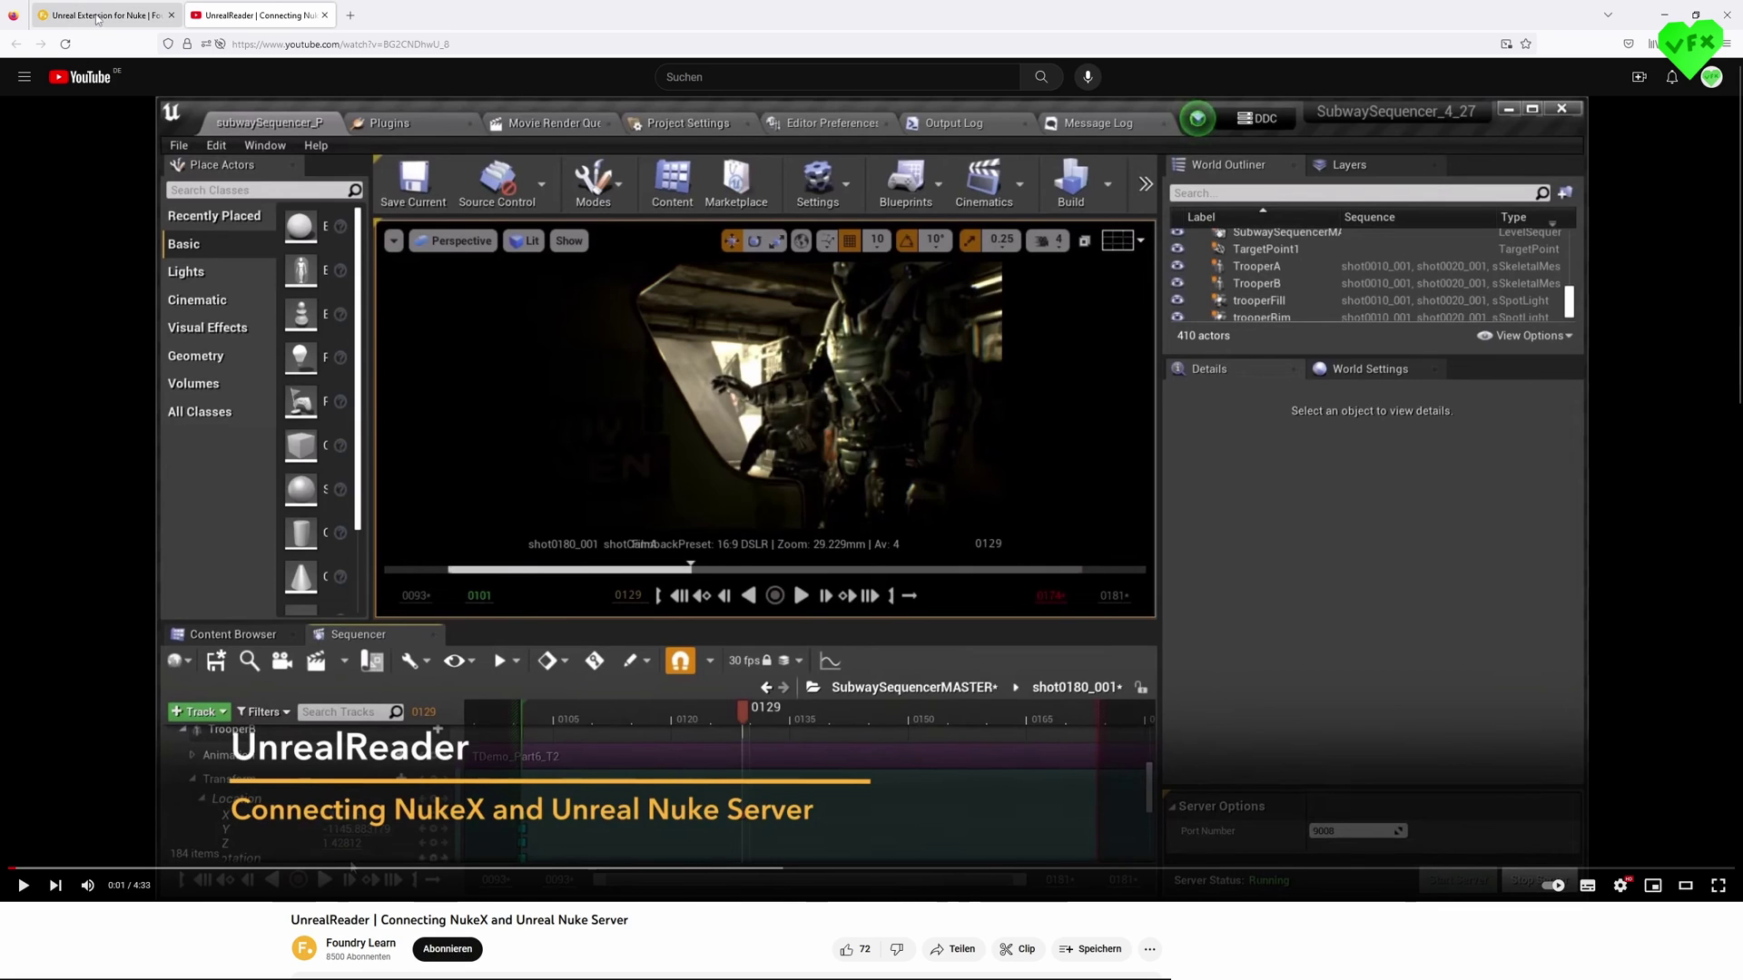
{"action": "left_click", "coordinate": [145, 16]}
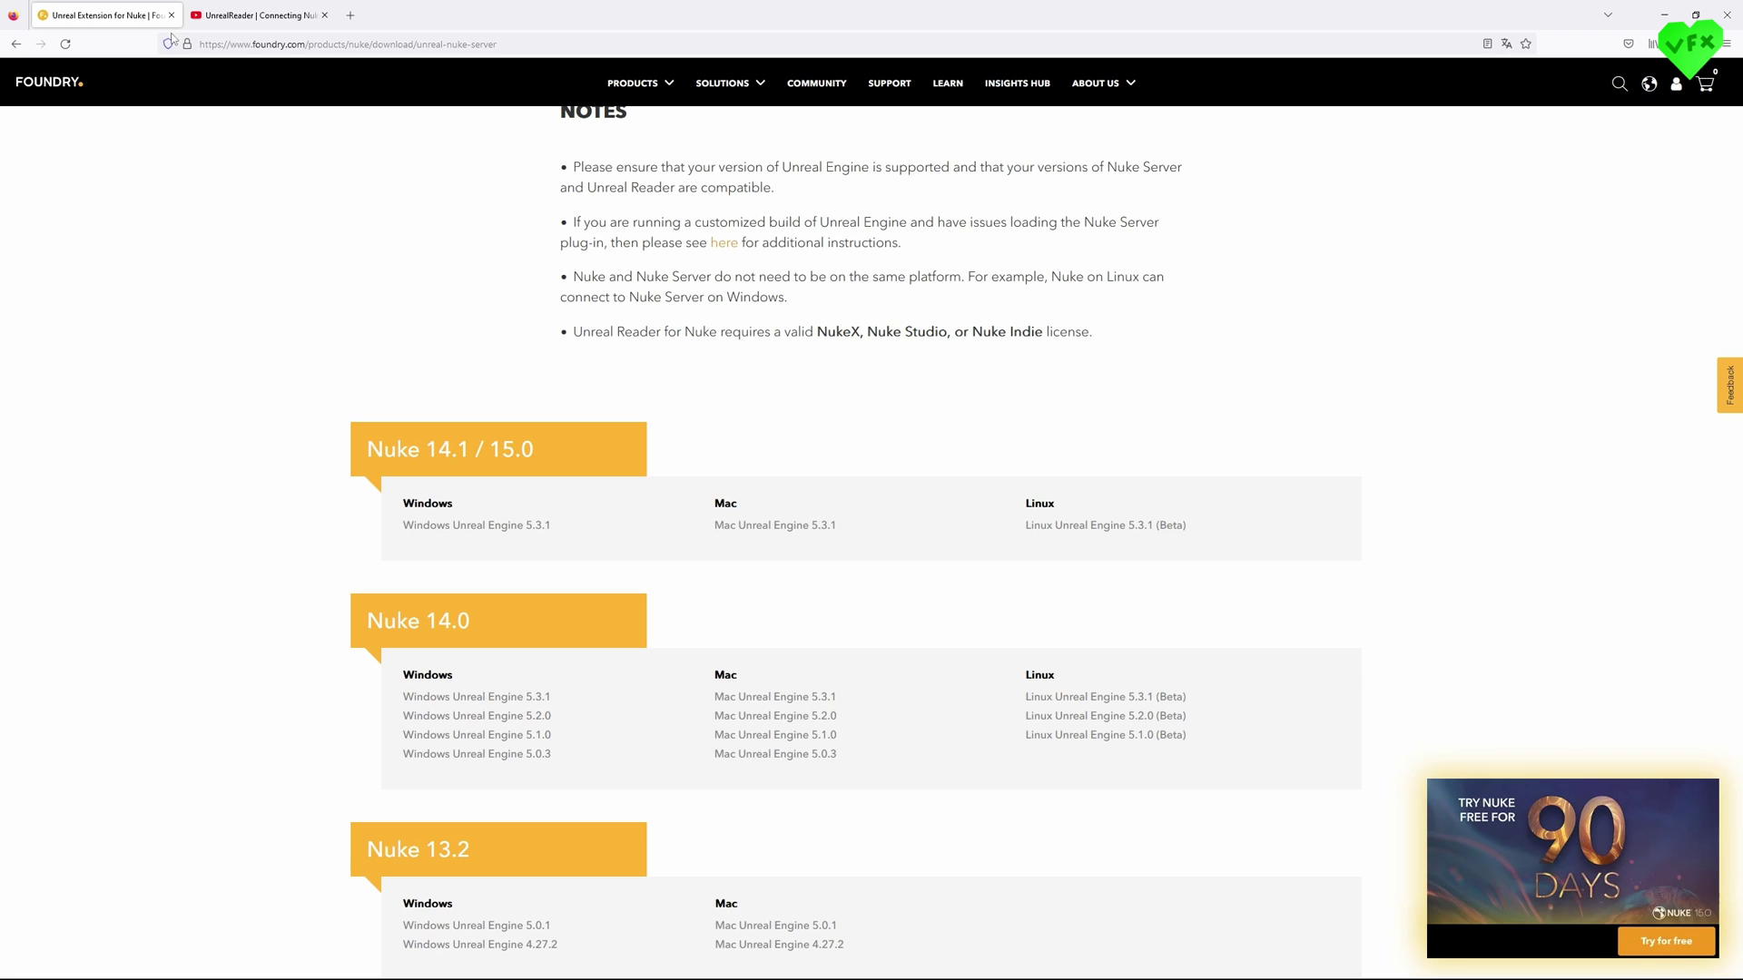
{"action": "left_click", "coordinate": [244, 18]}
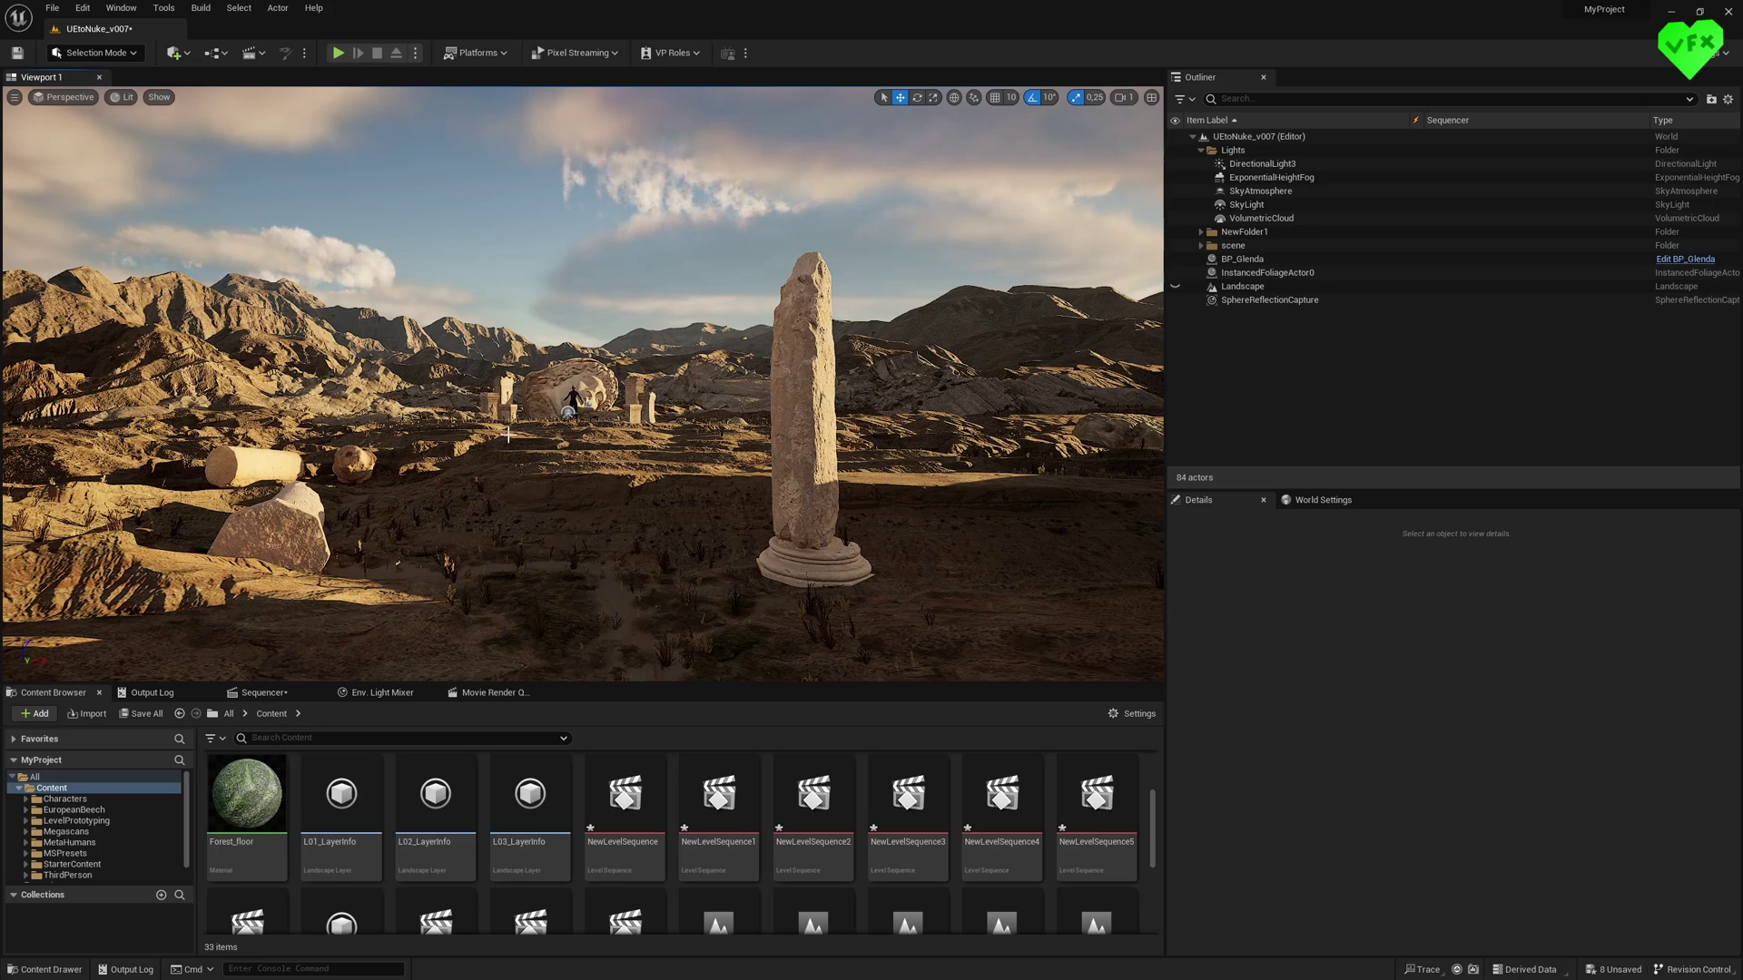
Add a new level sequence to the level and save it under its default name in the Content folder.
{"action": "mouse_move", "coordinate": [602, 373]}
{"action": "left_mouse_down", "text": "alt"}
{"action": "mouse_move", "coordinate": [762, 408]}
{"action": "mouse_move", "coordinate": [1044, 404]}
{"action": "mouse_move", "coordinate": [626, 408]}
{"action": "mouse_move", "coordinate": [463, 386]}
{"action": "mouse_move", "coordinate": [508, 359]}
{"action": "mouse_move", "coordinate": [586, 354]}
{"action": "left_mouse_up", "text": "alt"}
{"action": "right_click_drag", "start_coordinate": [595, 268], "coordinate": [595, 268]}
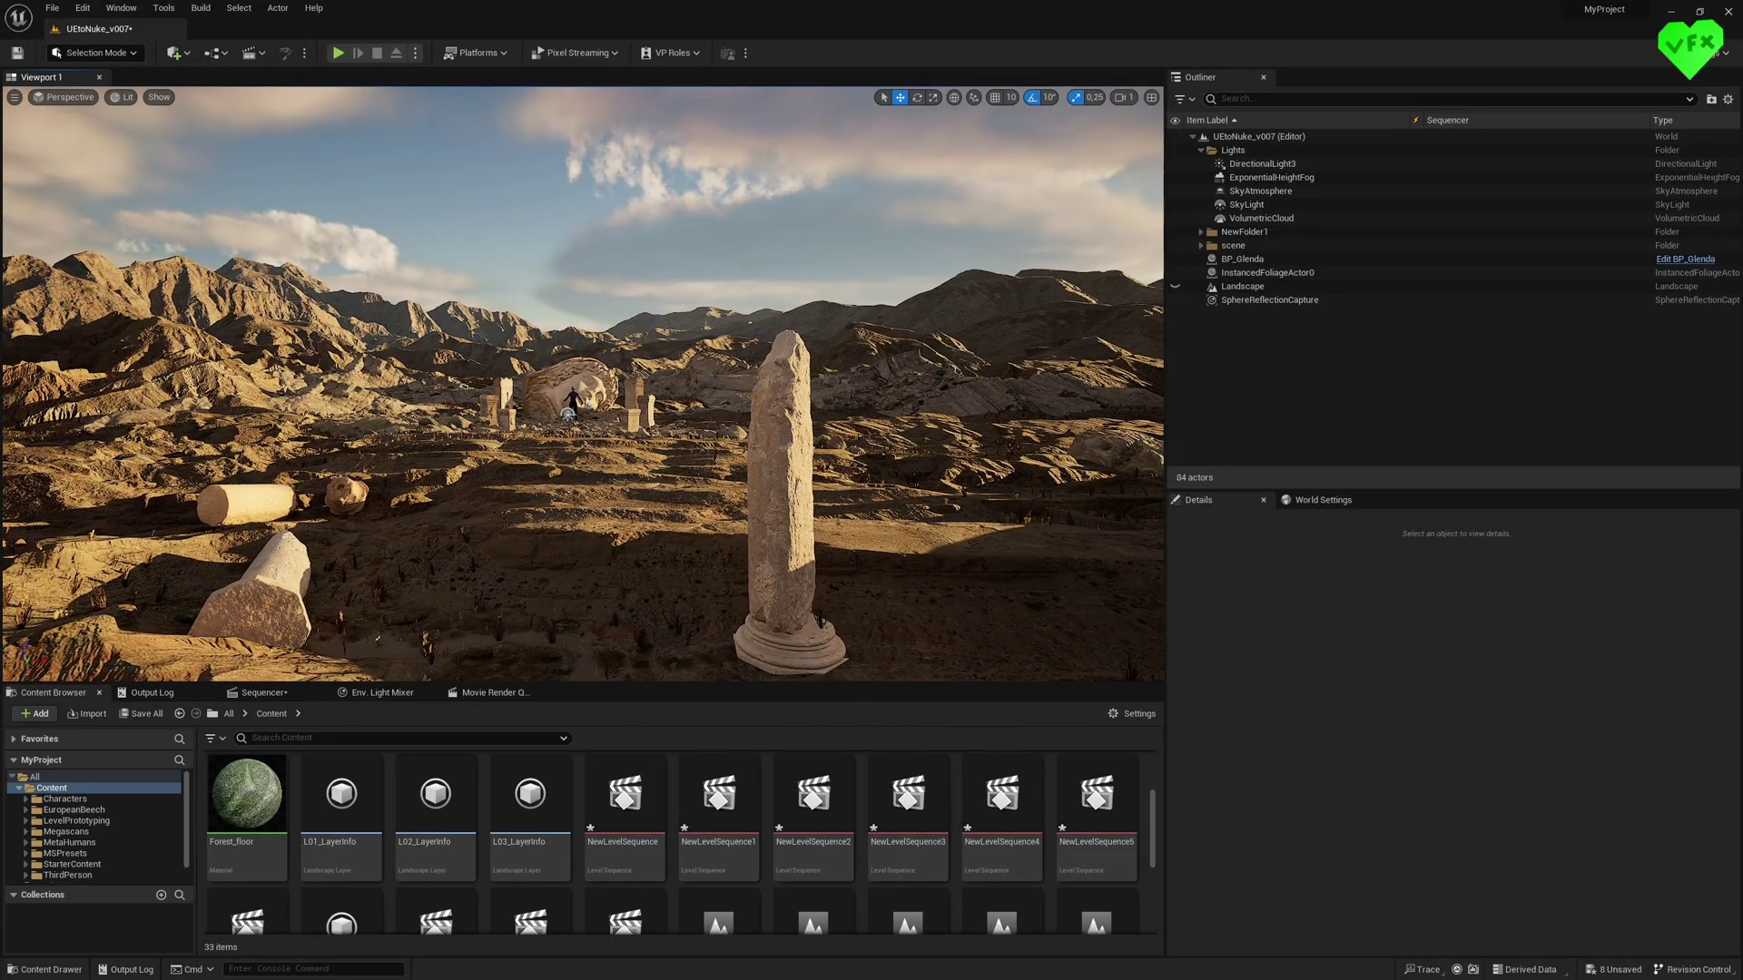
{"action": "left_click", "coordinate": [251, 52]}
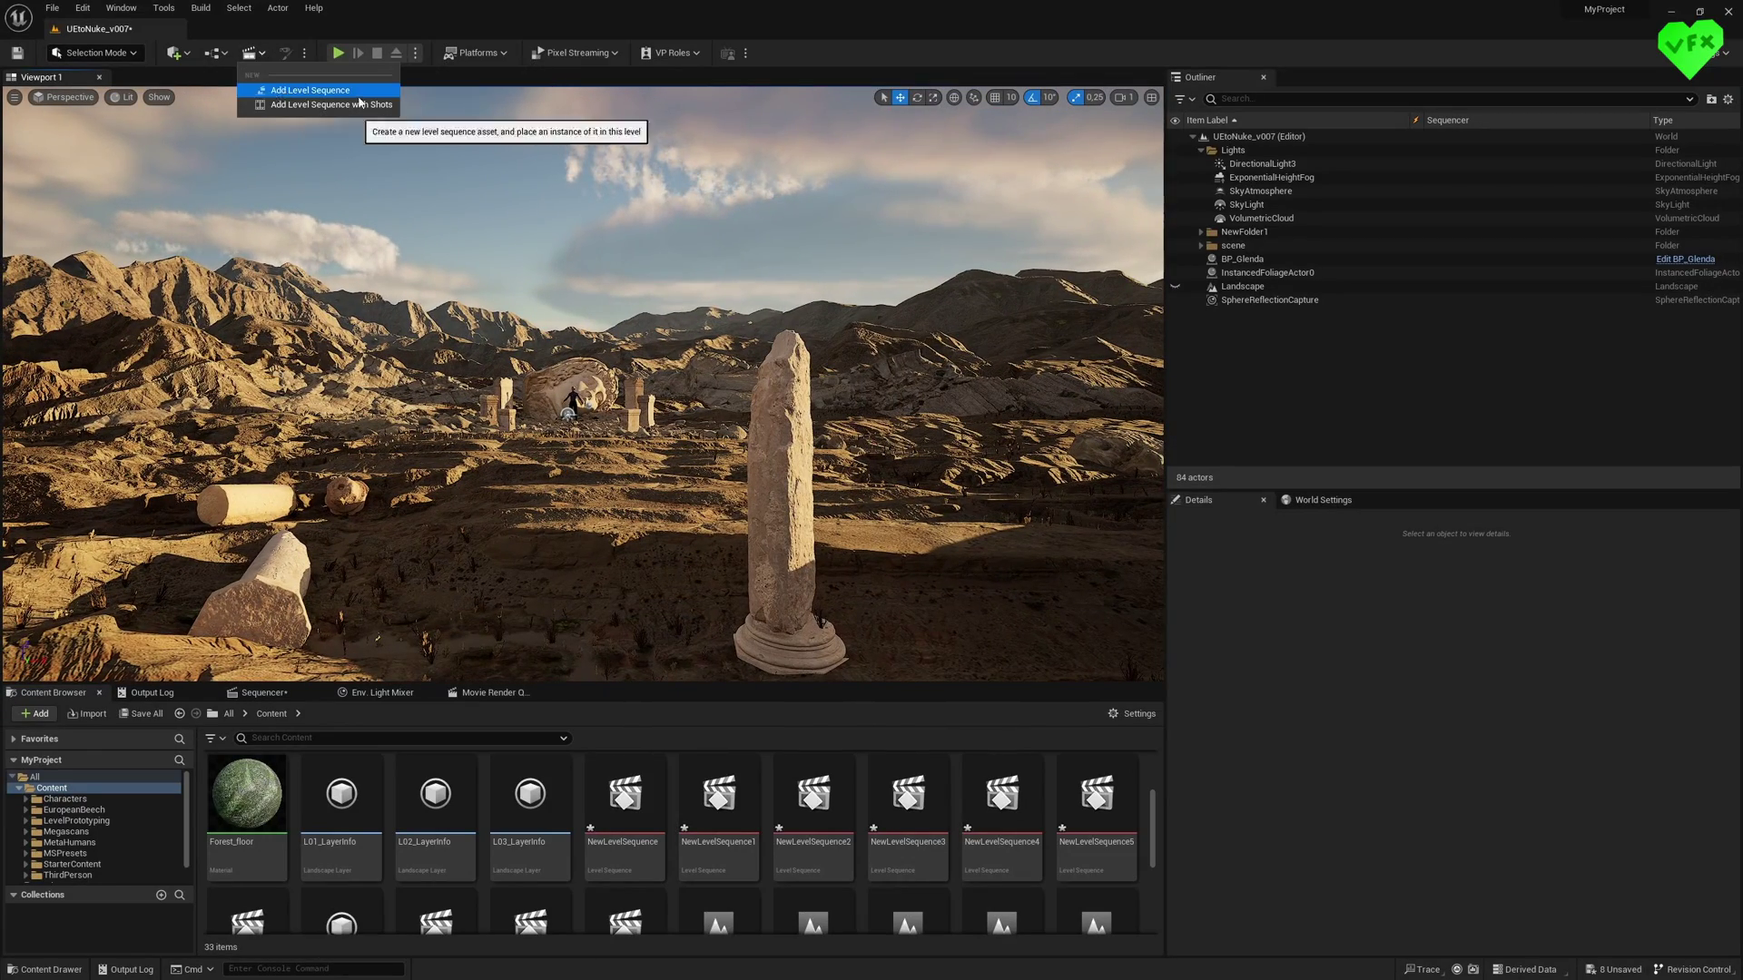
{"action": "left_click", "coordinate": [331, 94]}
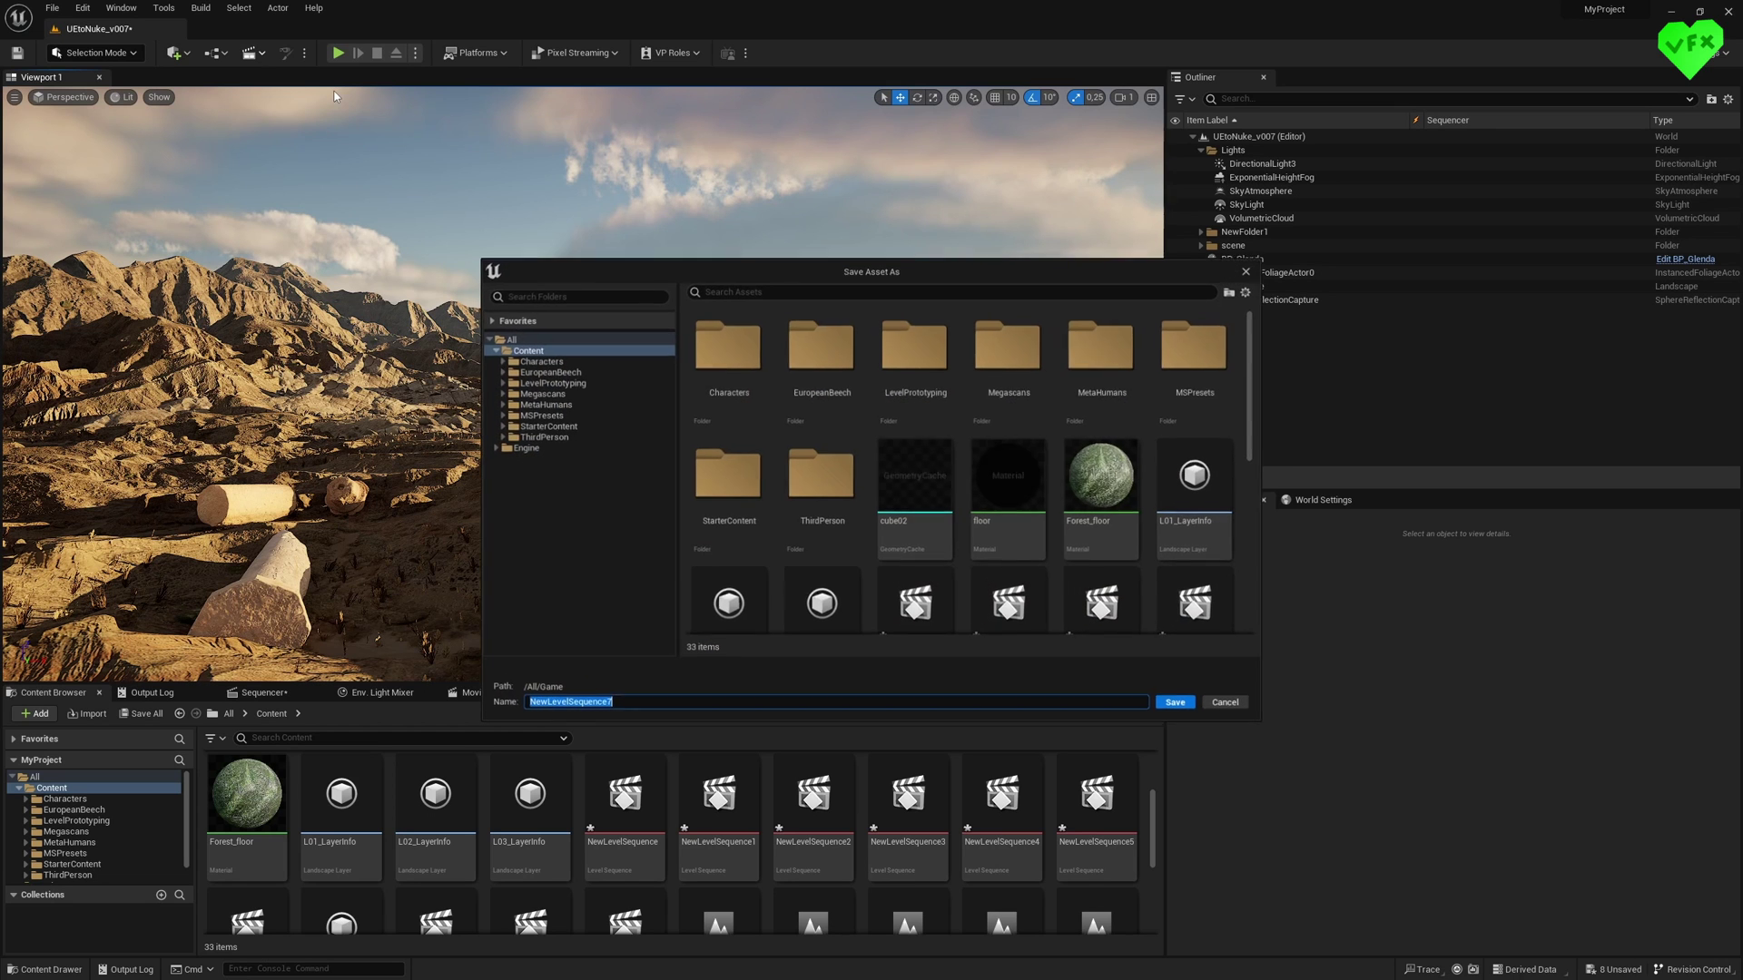
{"action": "left_click", "coordinate": [1177, 704]}
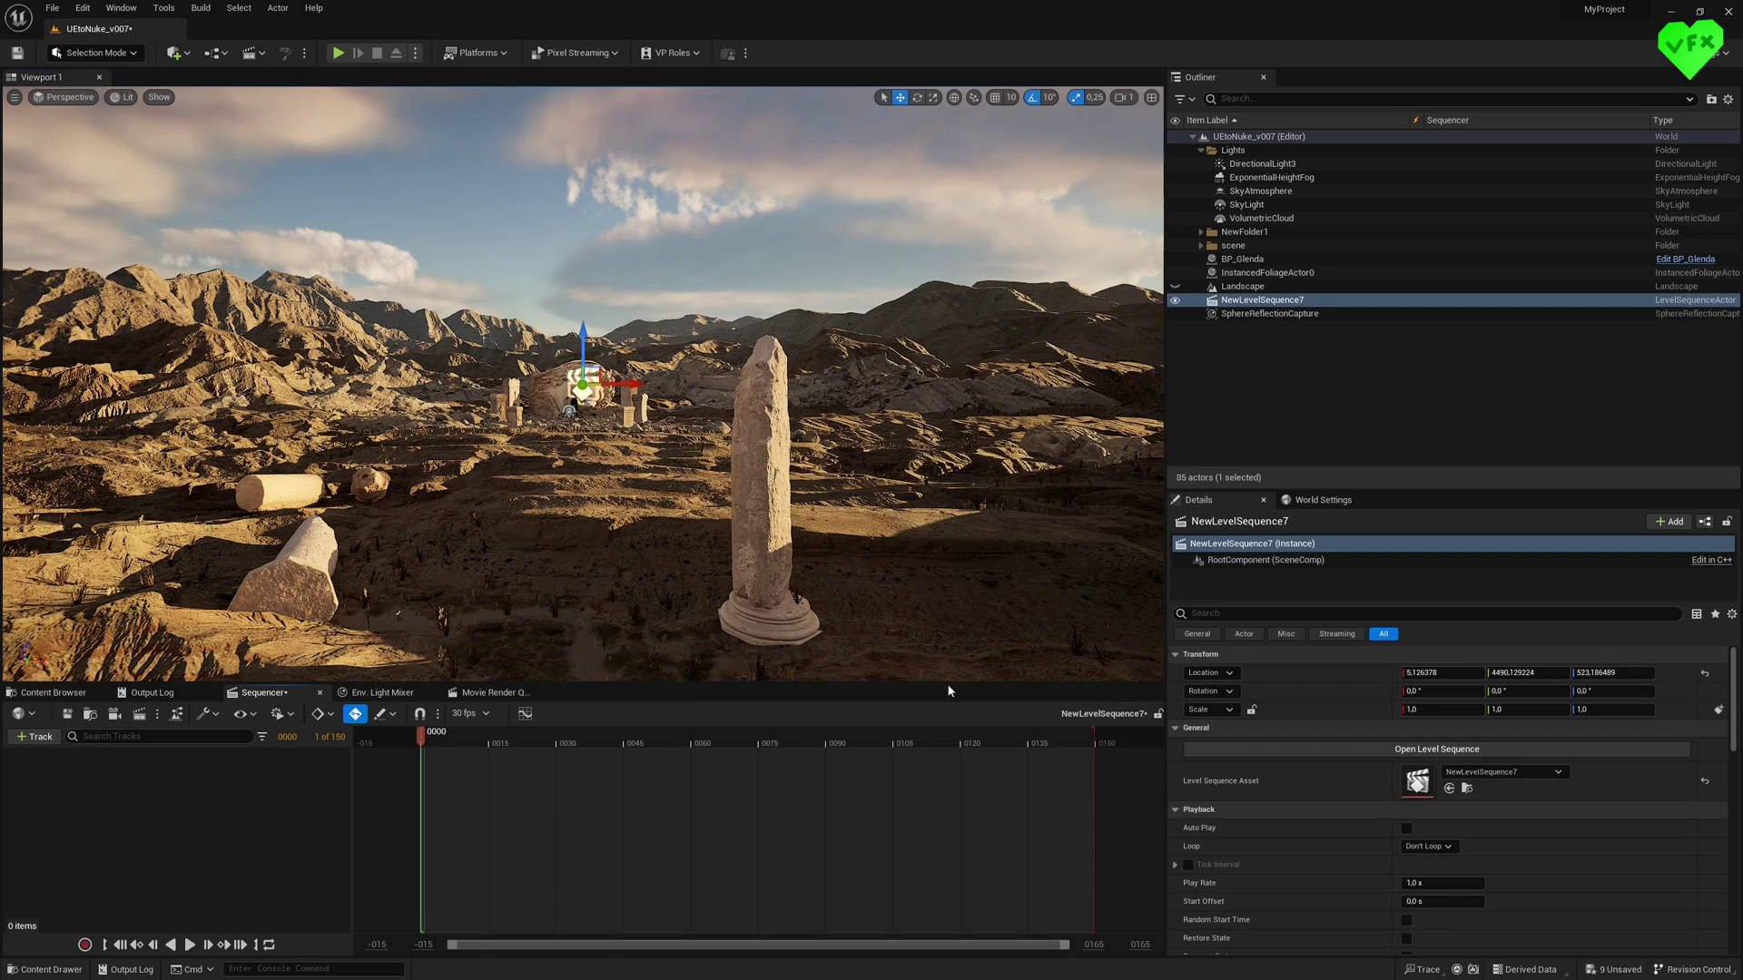
Frame the column and the distant stone head, and create a Cine Camera in the new level sequence.
{"action": "middle_click_drag", "start_coordinate": [577, 493], "coordinate": [570, 545]}
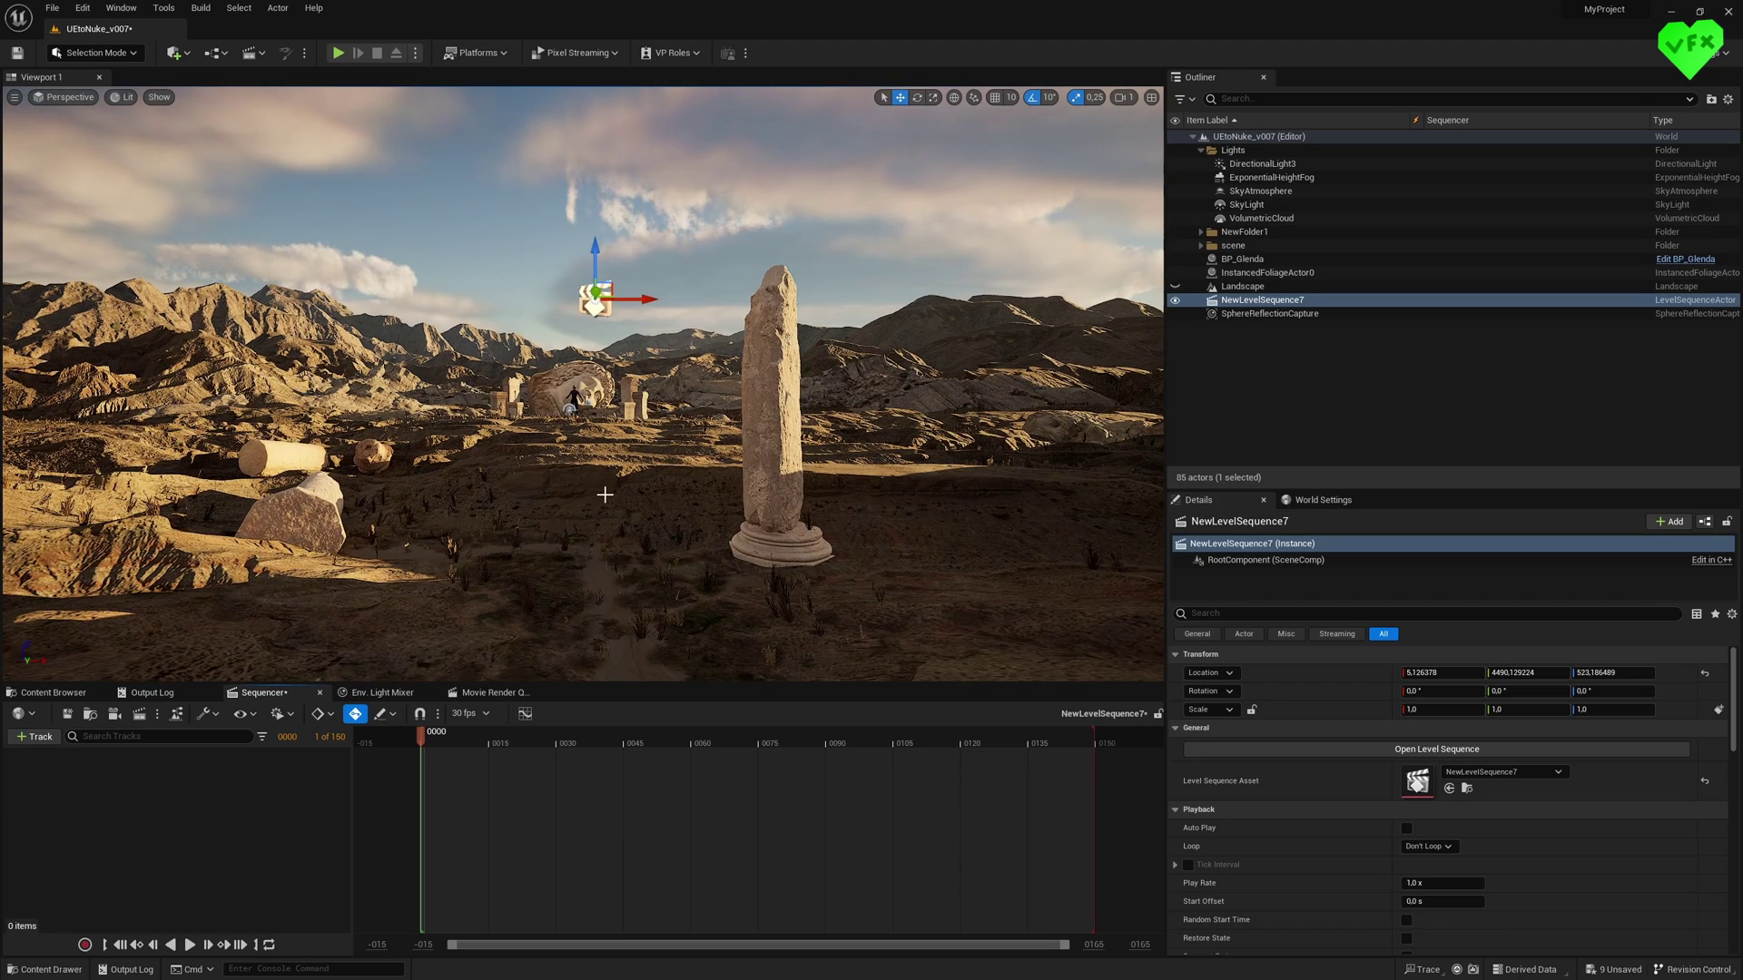
{"action": "middle_click_drag", "start_coordinate": [611, 493], "coordinate": [570, 439]}
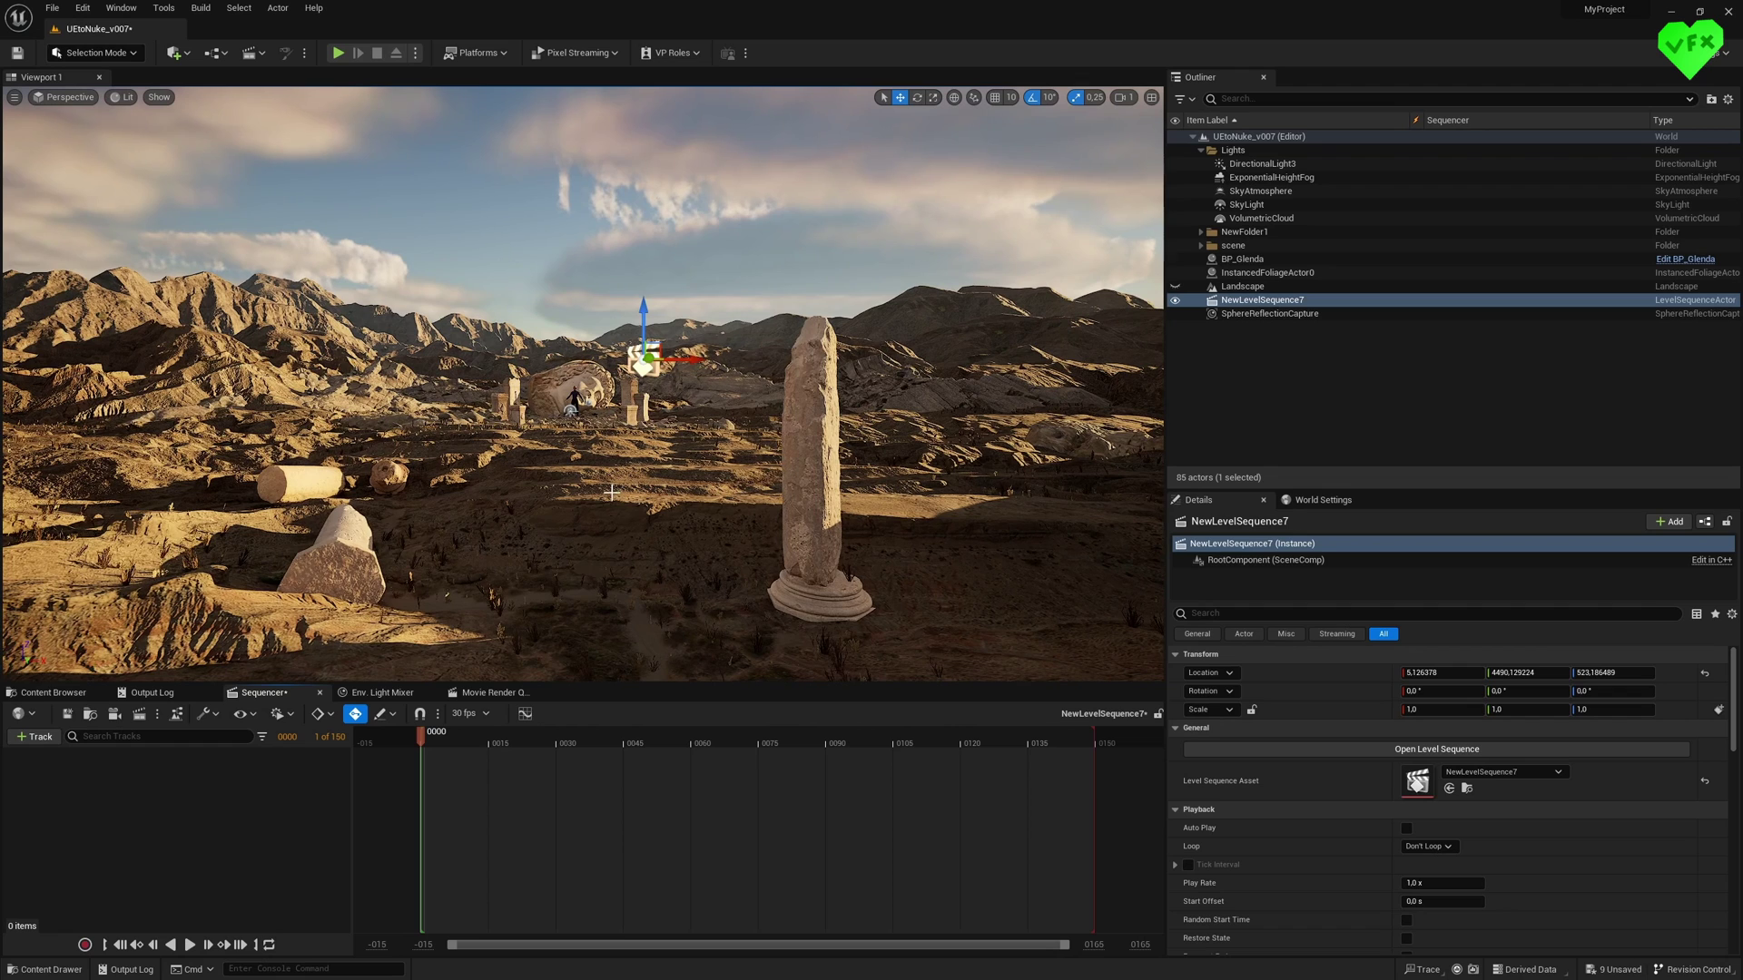
{"action": "left_click", "coordinate": [113, 715]}
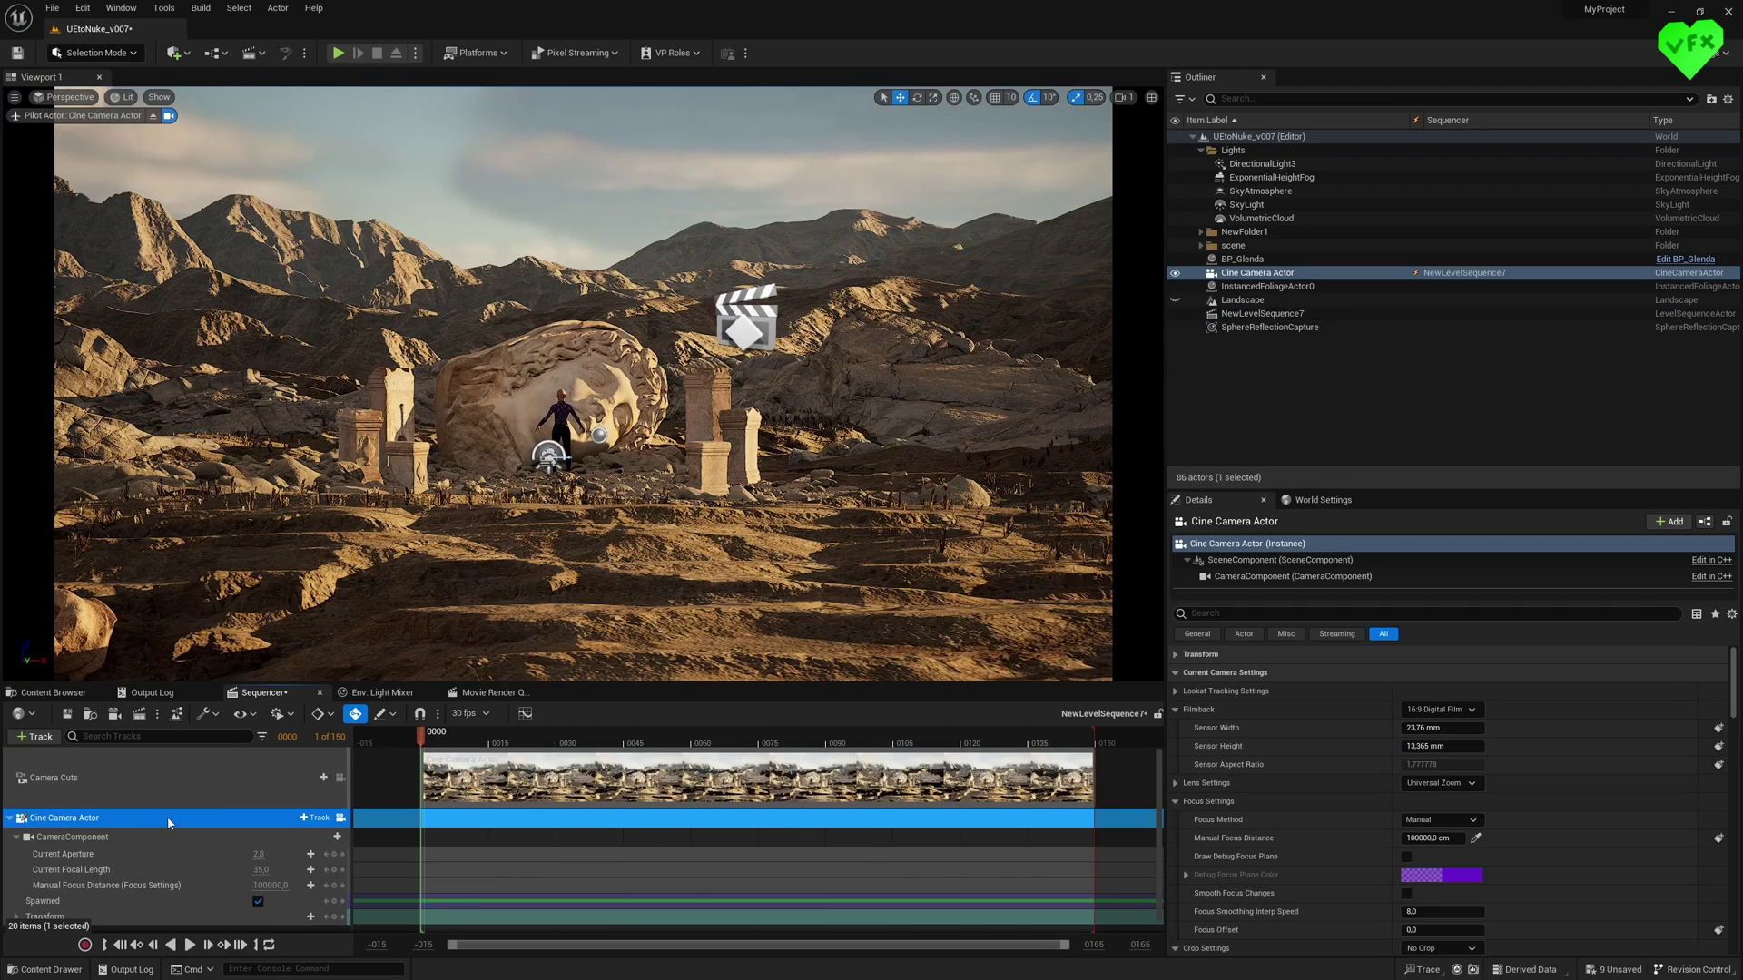
Import the camera animation from shot_cam_v010.fbx onto the Cine Camera Actor with the default FBX options.
{"action": "right_click", "coordinate": [222, 819]}
{"action": "left_click", "coordinate": [300, 513]}
{"action": "left_click", "coordinate": [263, 280]}
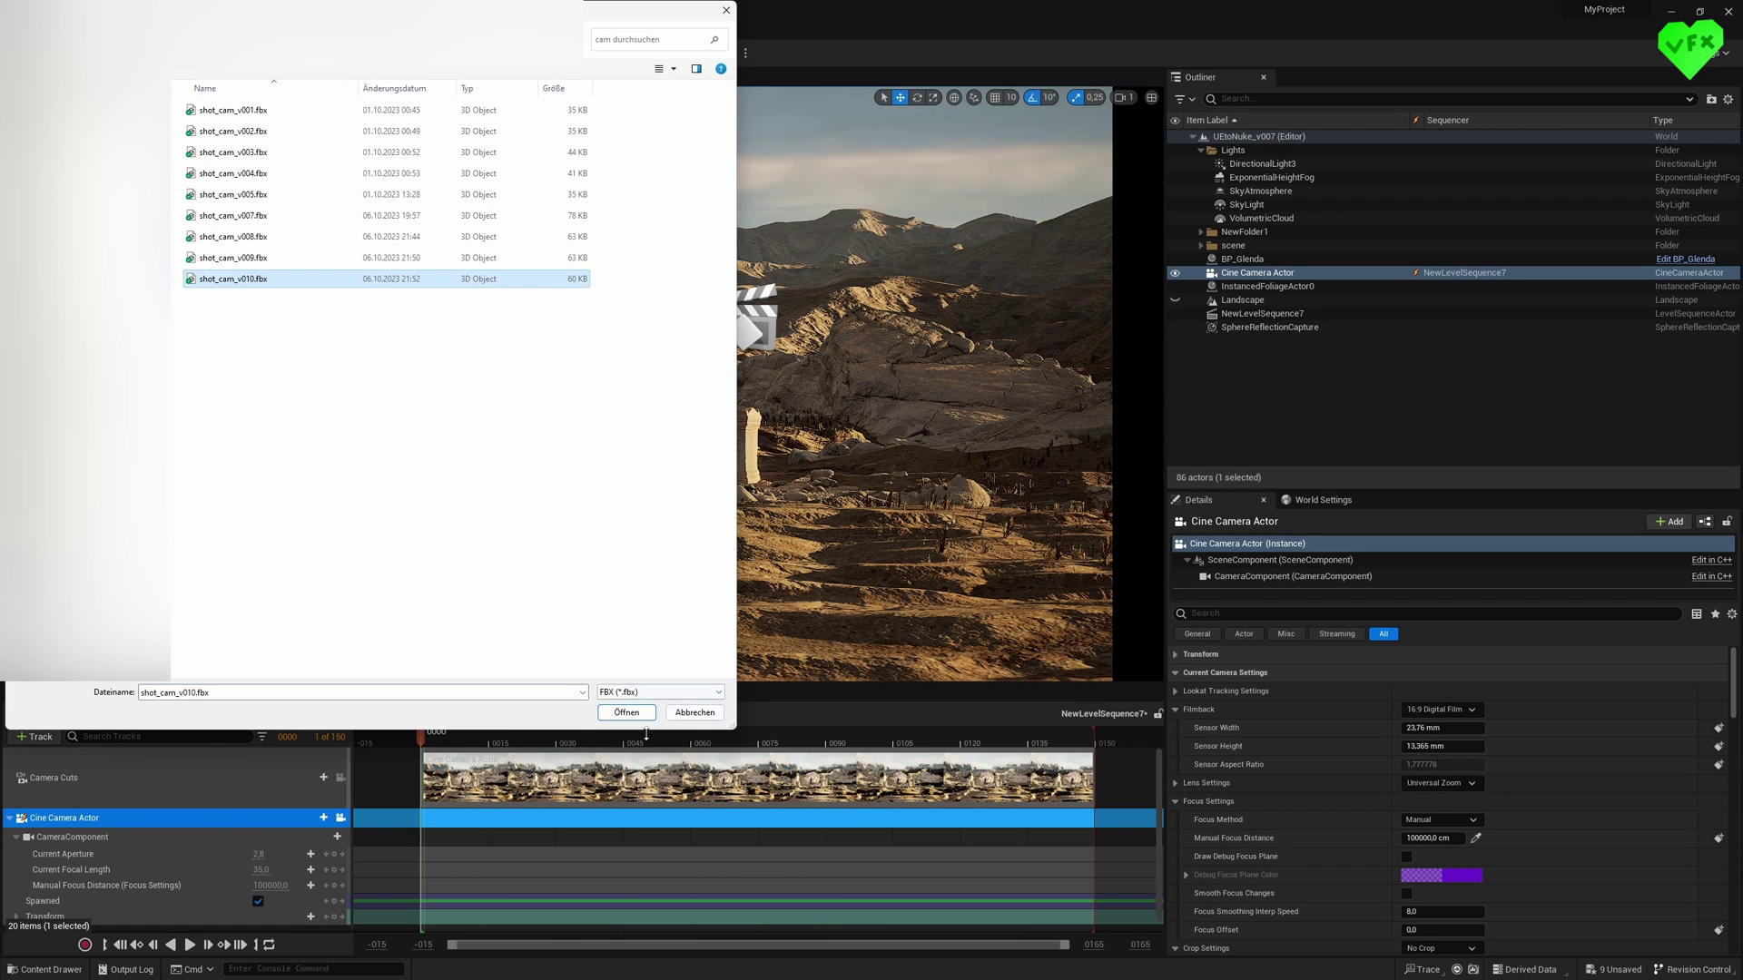
{"action": "left_click", "coordinate": [636, 714]}
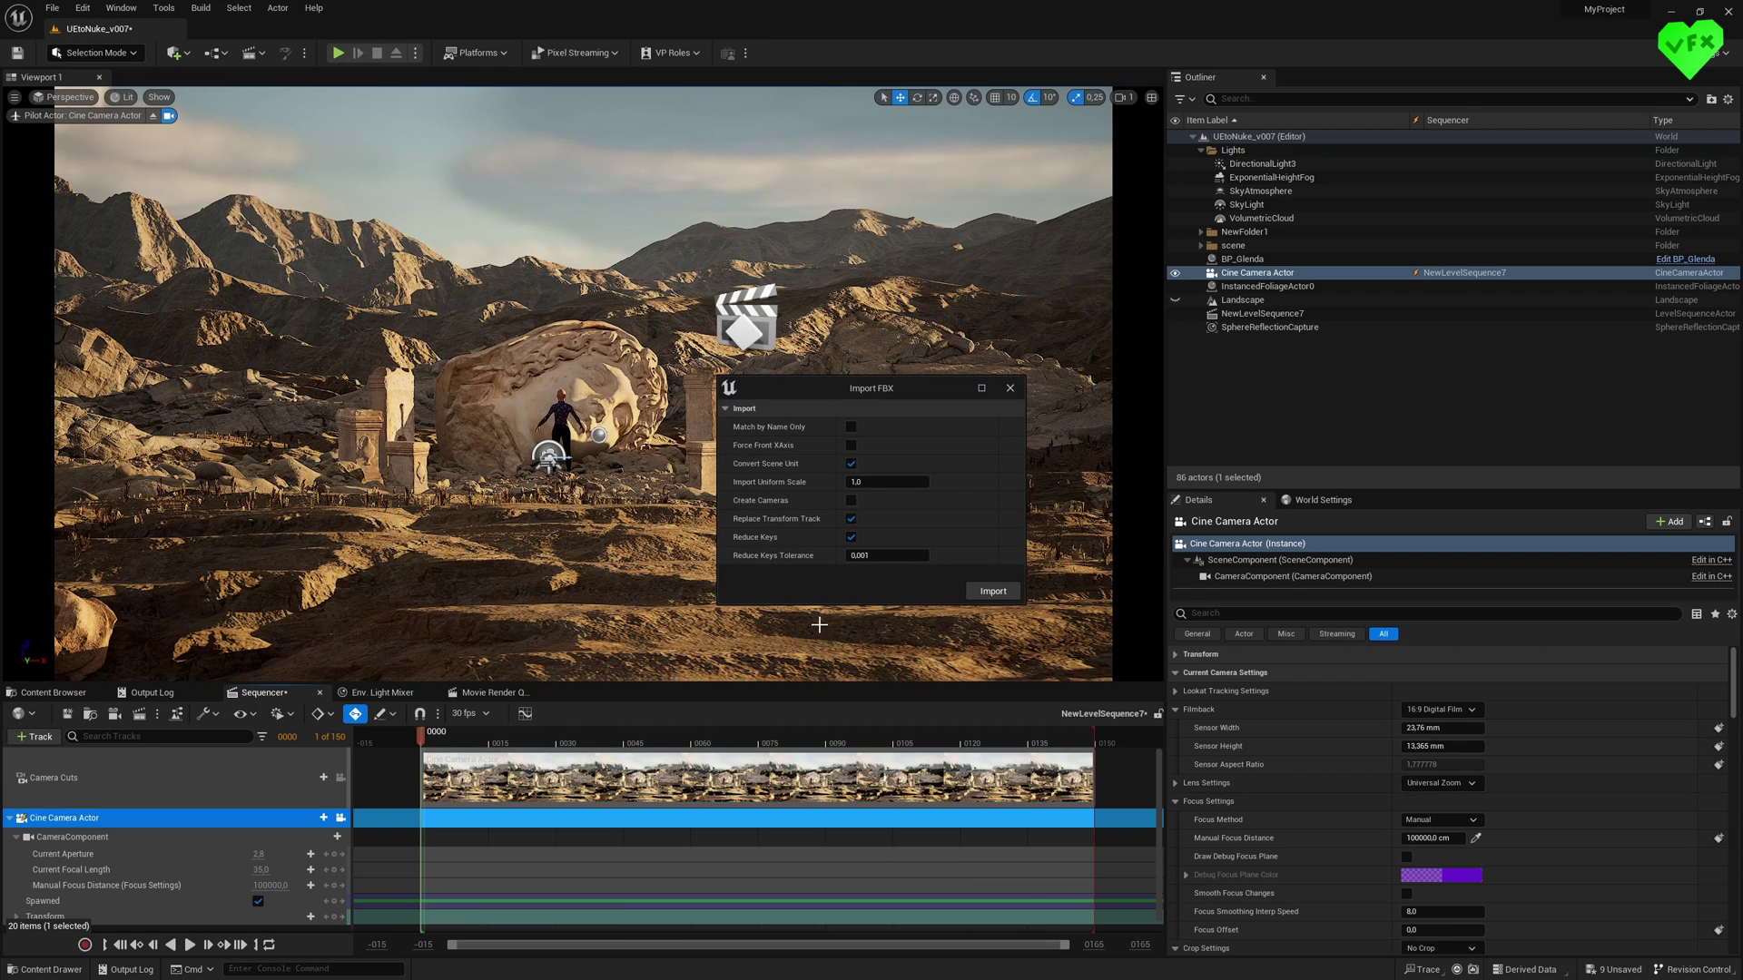
{"action": "left_click", "coordinate": [994, 591]}
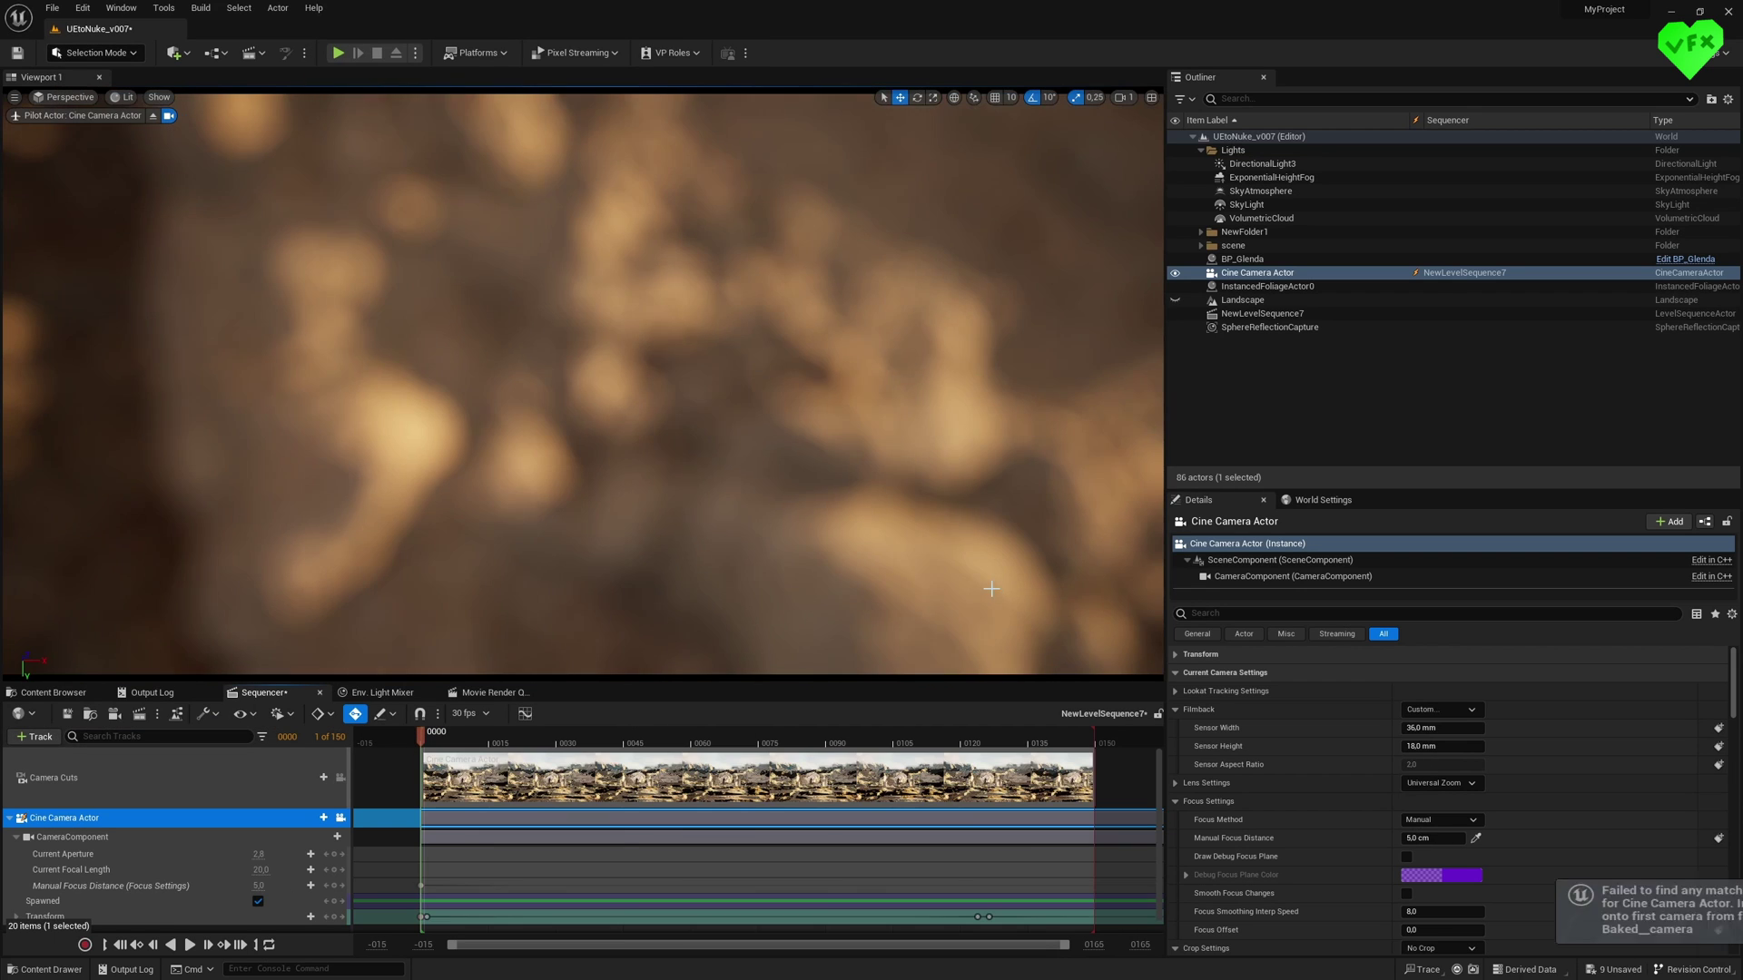
Set the camera's focus method to Disable and scrub through the imported camera move to frame 152.
{"action": "left_click", "coordinate": [1435, 820]}
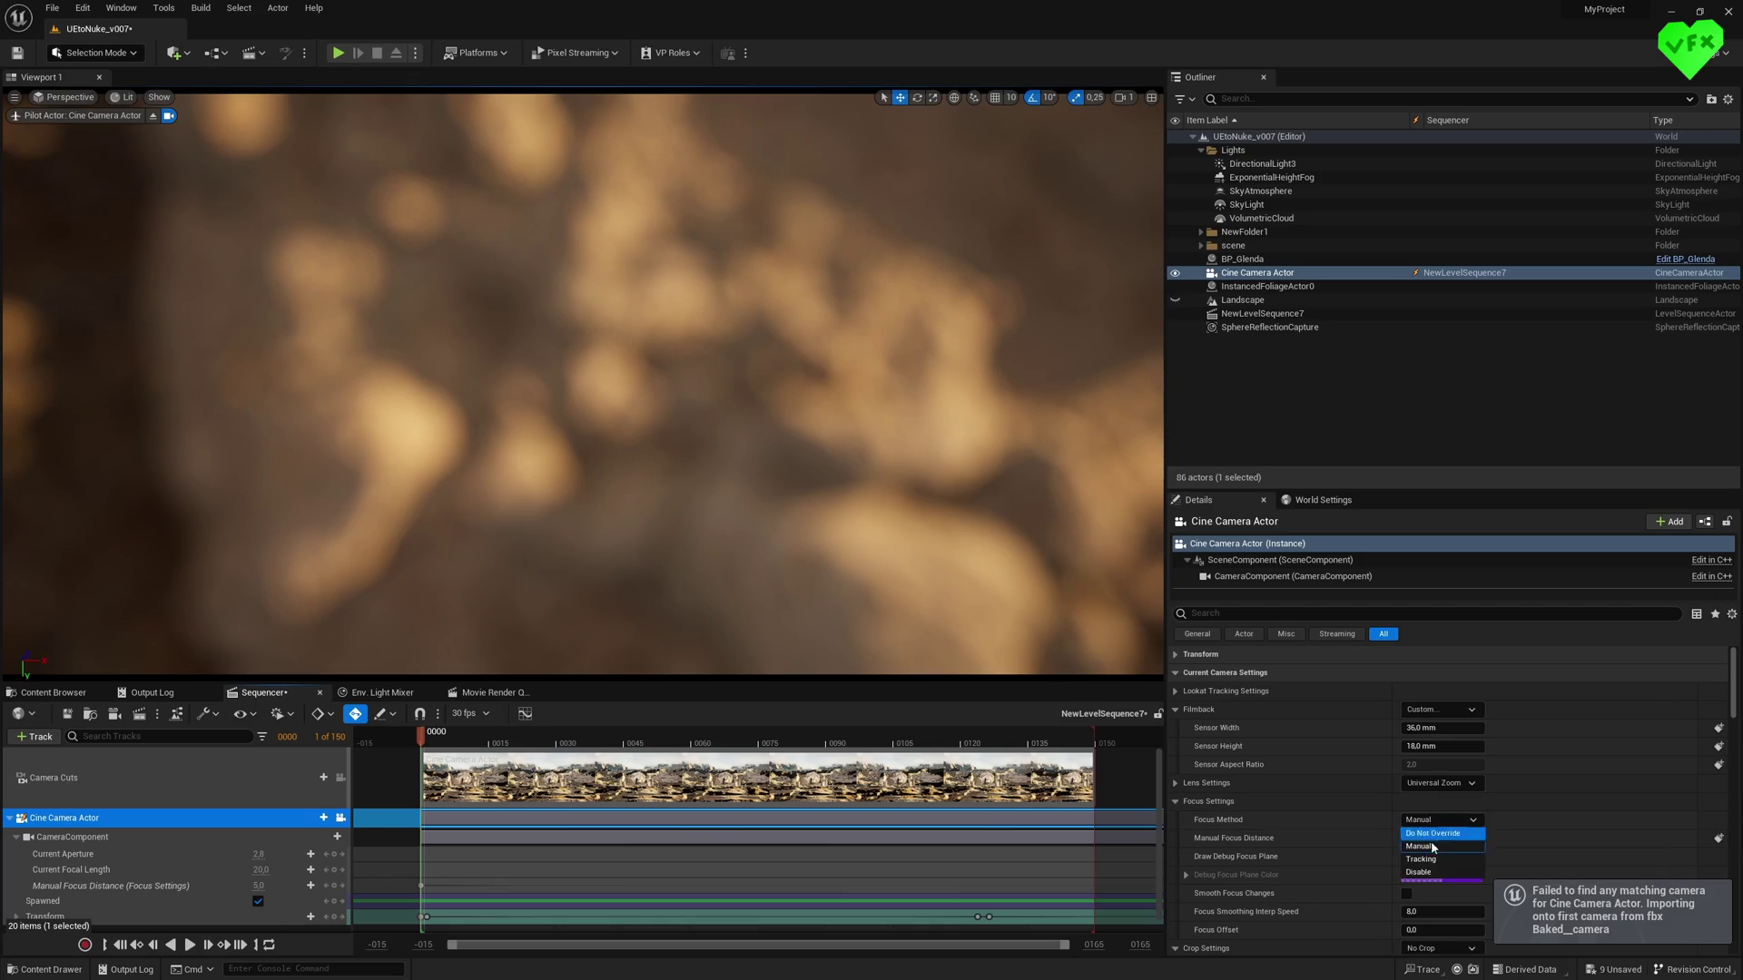
{"action": "left_click", "coordinate": [1433, 878]}
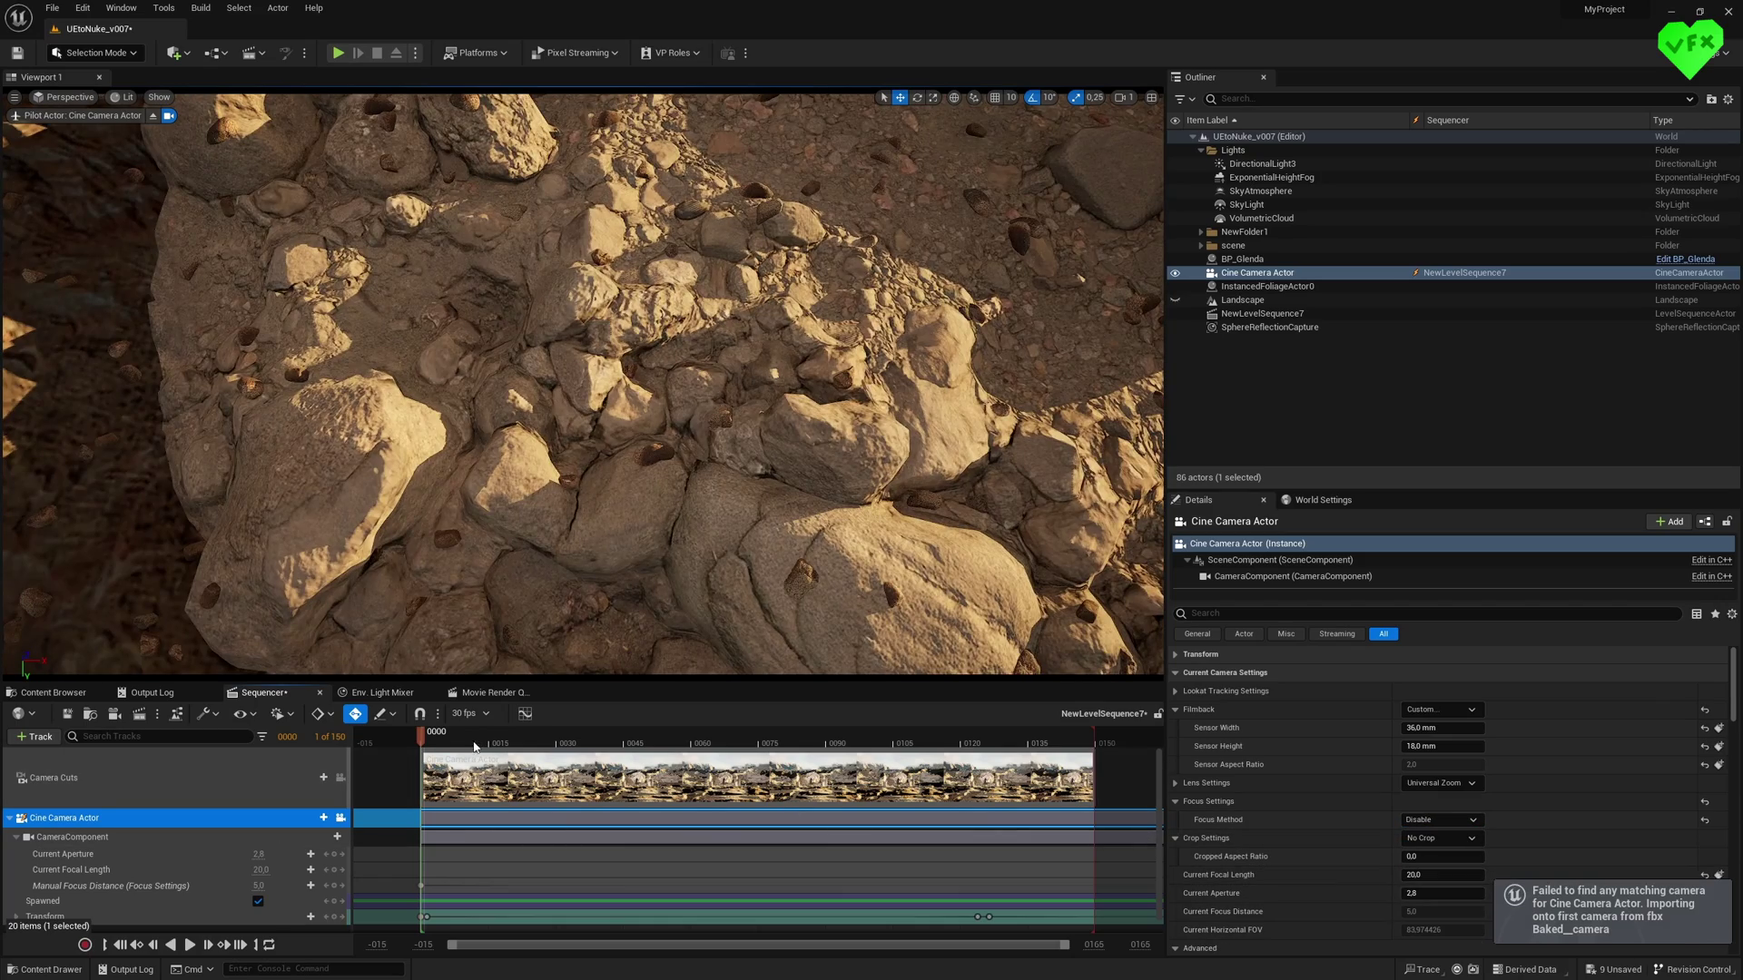
{"action": "mouse_move", "coordinate": [476, 742]}
{"action": "left_mouse_down"}
{"action": "mouse_move", "coordinate": [1047, 733]}
{"action": "mouse_move", "coordinate": [1164, 738]}
{"action": "mouse_move", "coordinate": [1167, 760]}
{"action": "left_mouse_up"}
{"action": "left_click_drag", "start_coordinate": [1050, 738], "coordinate": [1107, 743]}
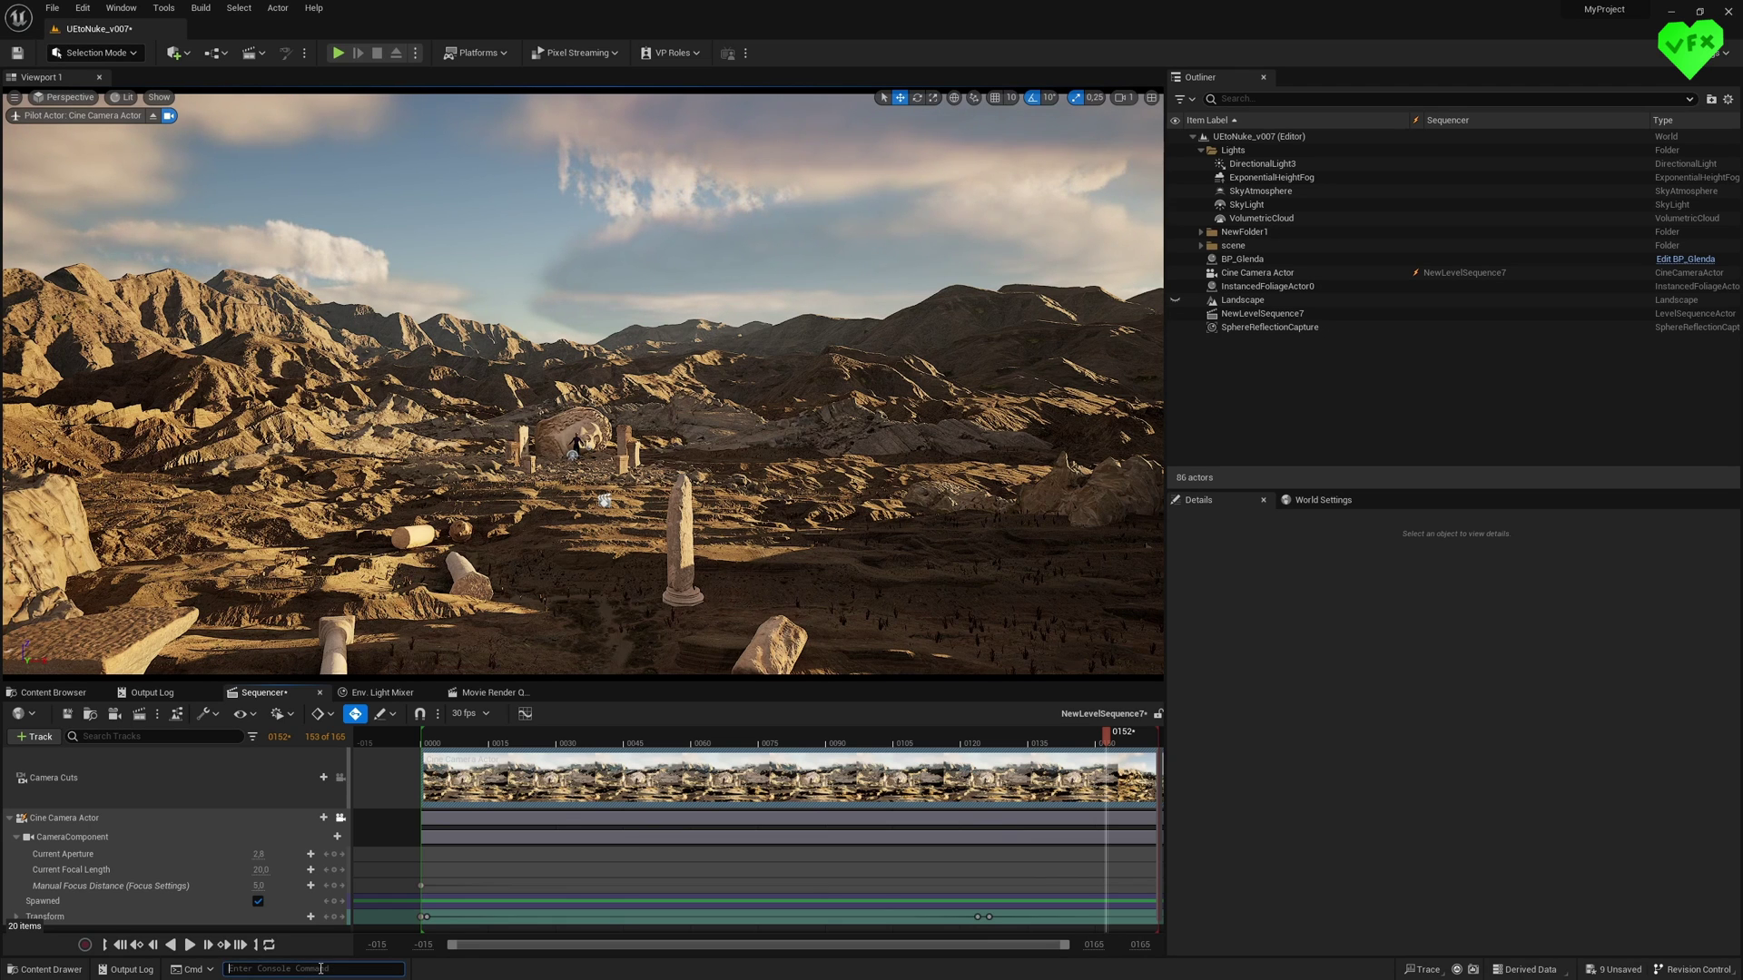
Query r.Streaming.PoolSize in the console and open the Output Log to read the value.
{"action": "type", "text": "r.Streaming.PoolSize"}
{"action": "key", "text": "Return"}
{"action": "left_click", "coordinate": [150, 692]}
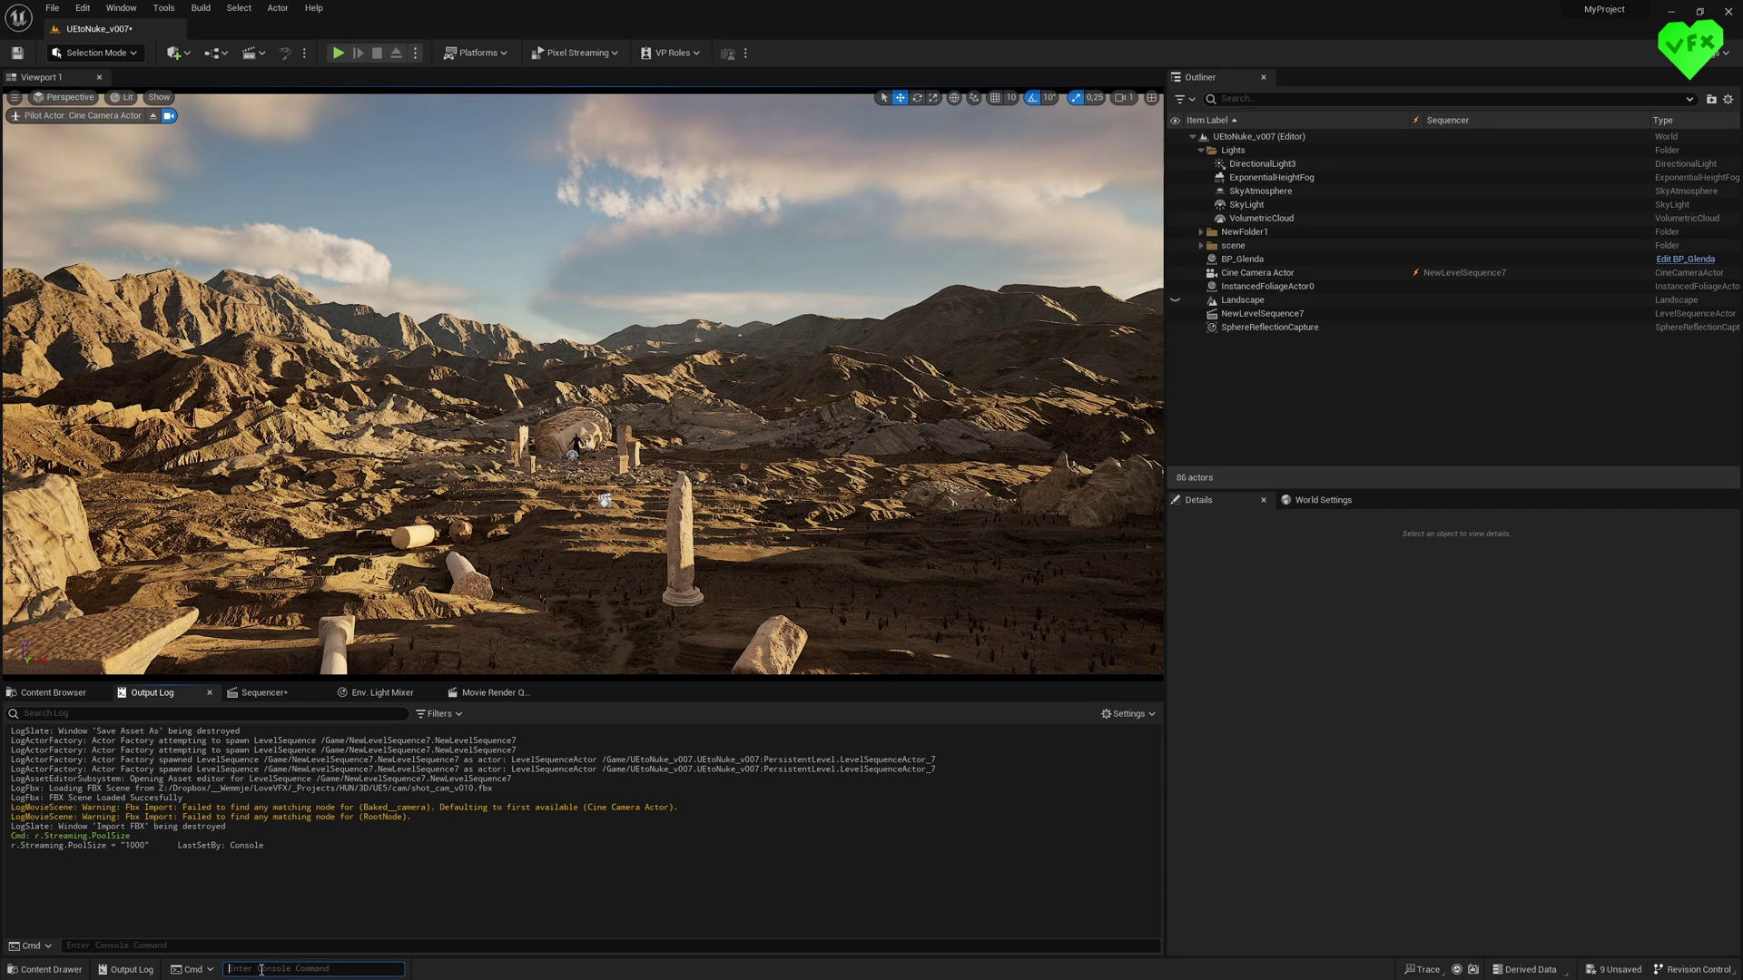
Set r.Streaming.PoolSize to 10000 through the console, and return to the Sequencer at frame 153.
{"action": "key", "text": "Up"}
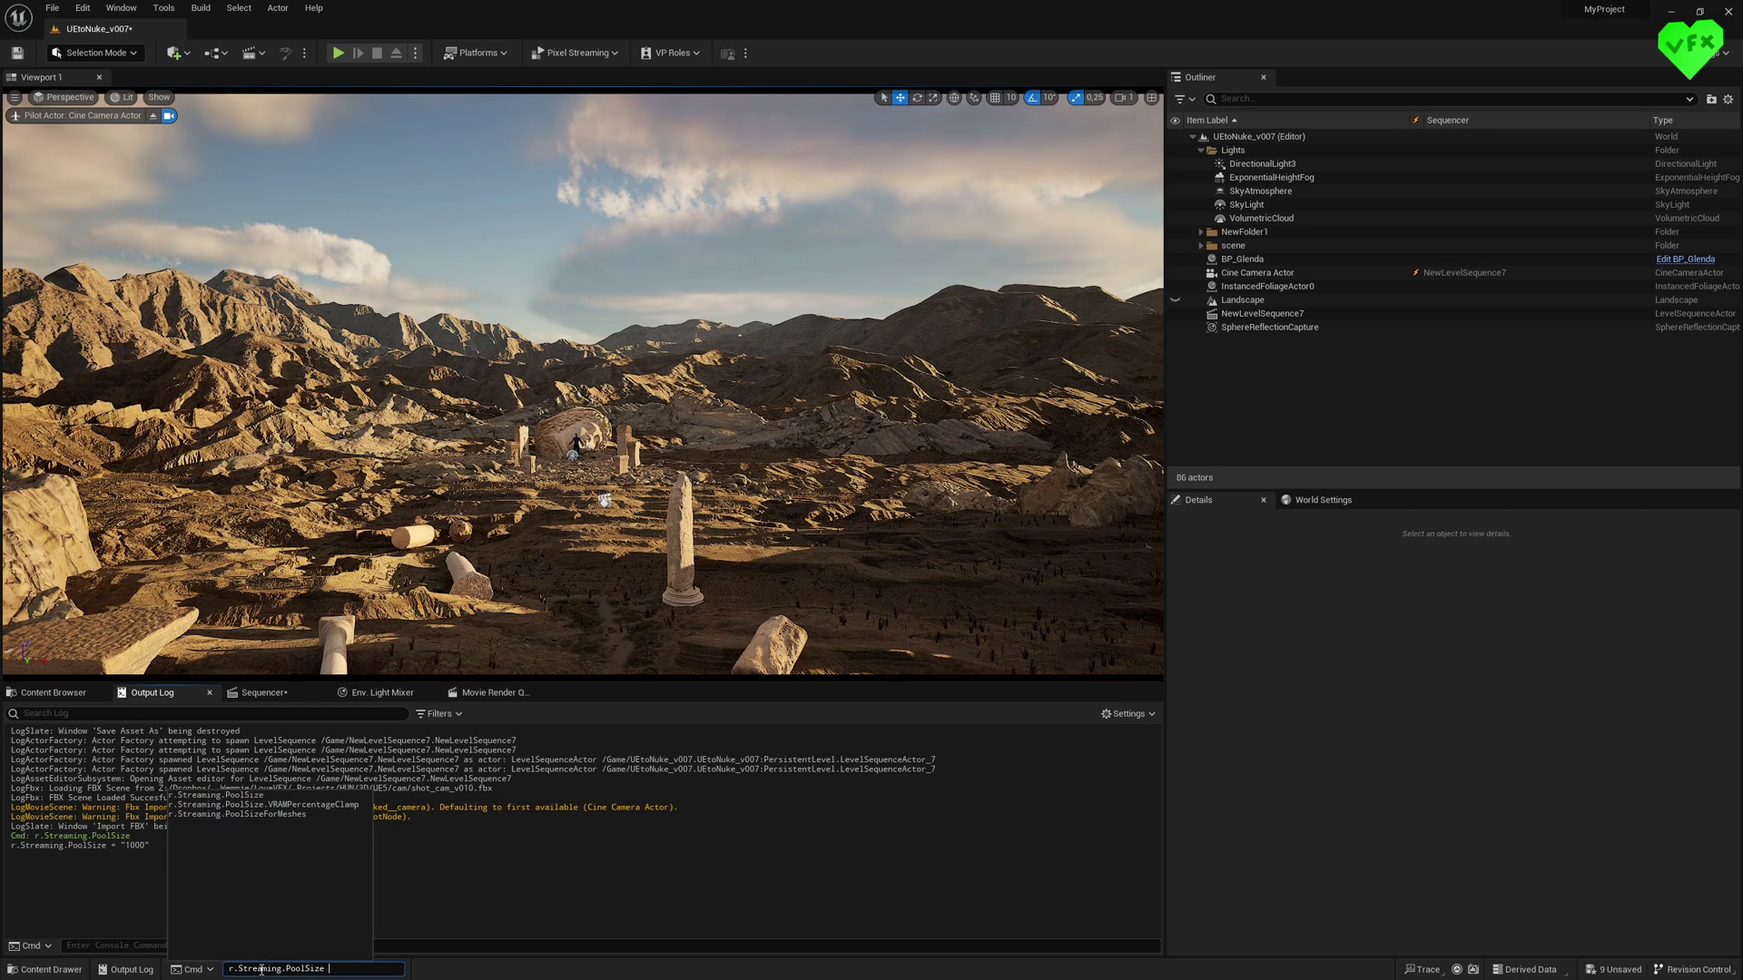
{"action": "type", "text": "10000"}
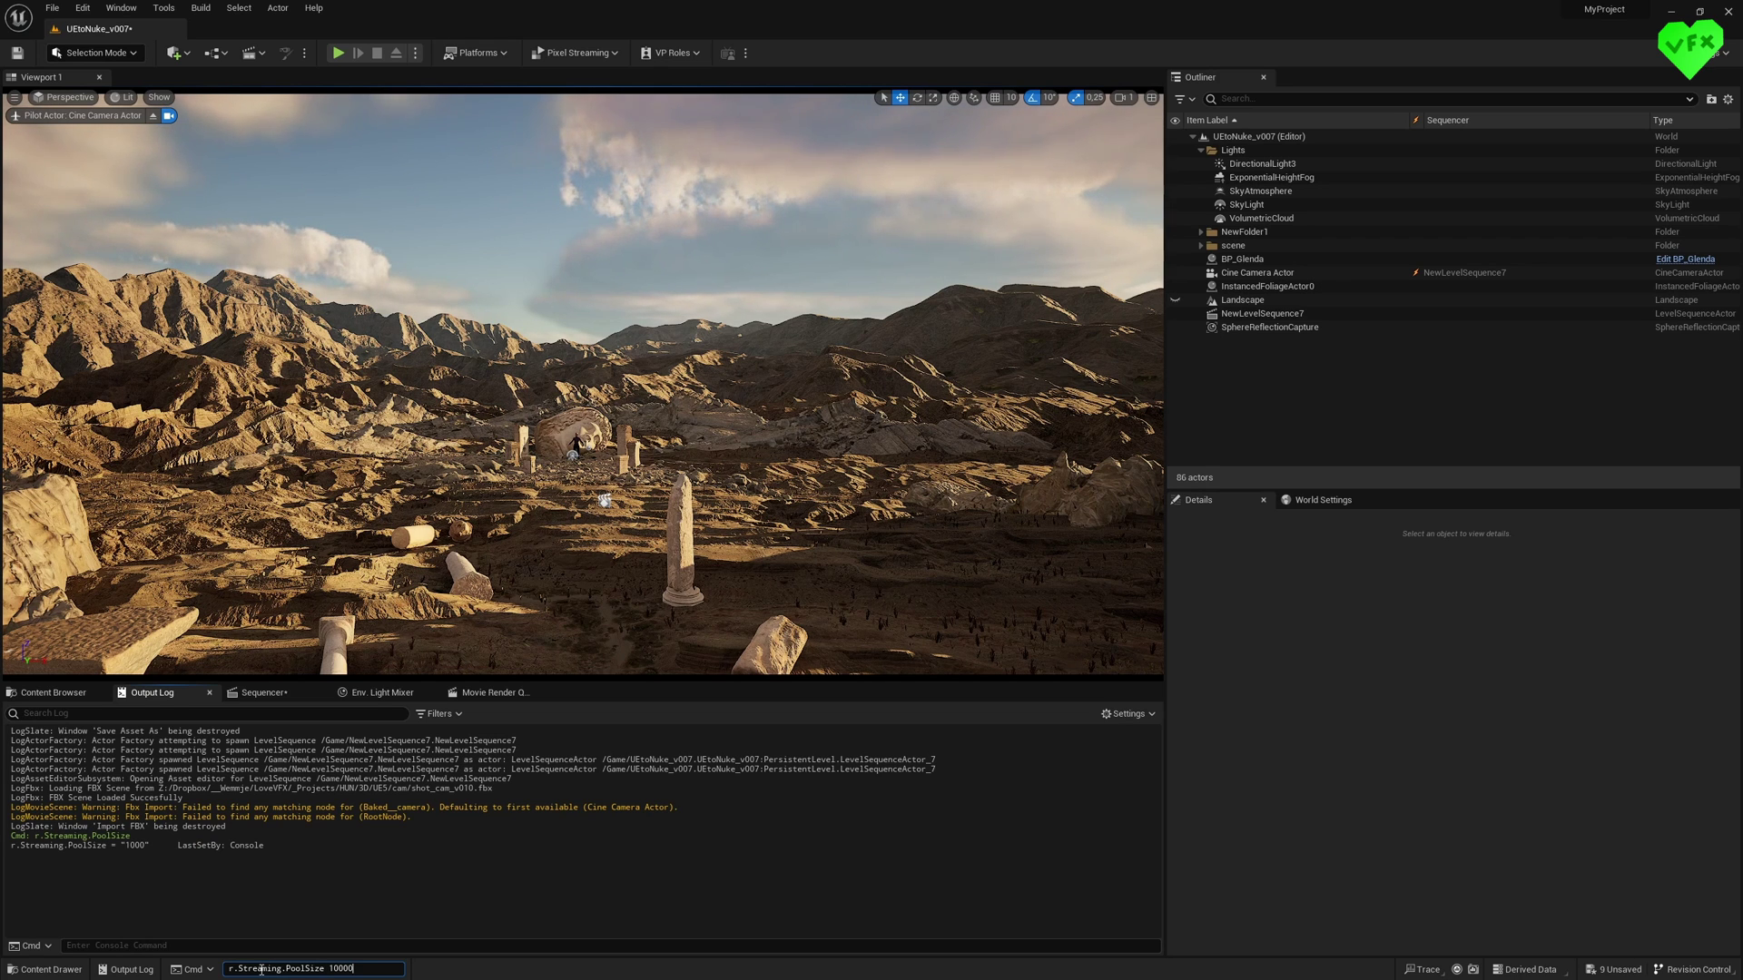
{"action": "key", "text": "Return"}
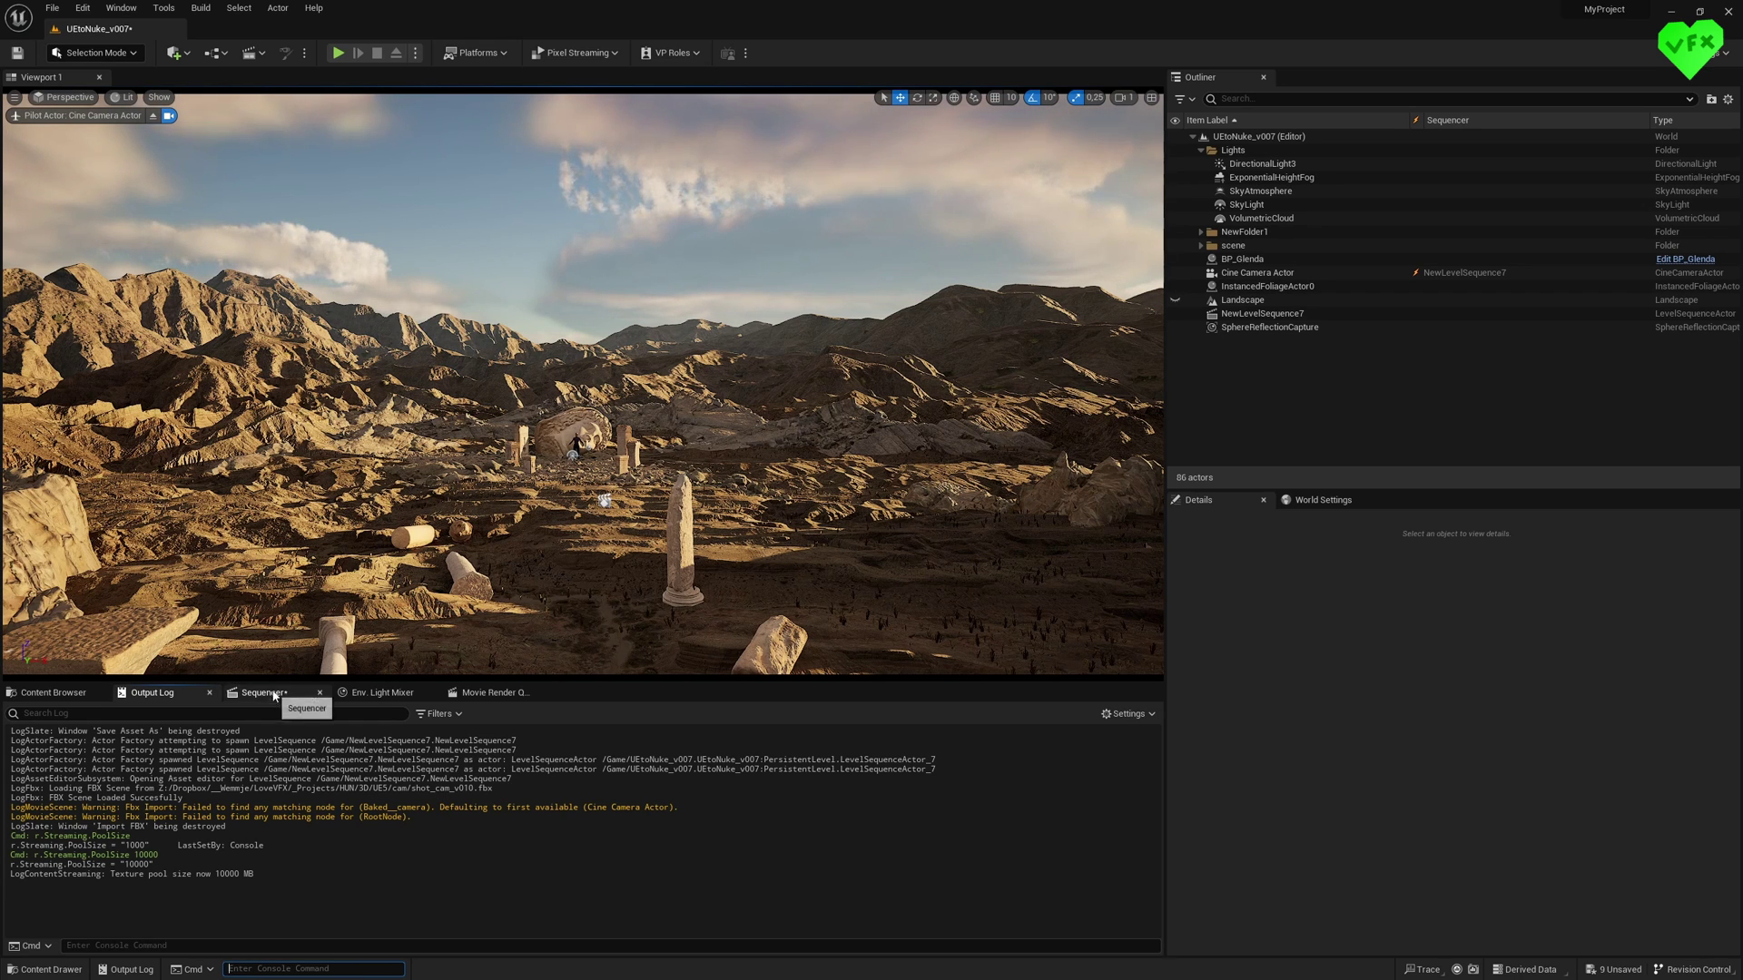
{"action": "left_click", "coordinate": [263, 692]}
{"action": "mouse_move", "coordinate": [1124, 746]}
{"action": "left_mouse_down"}
{"action": "mouse_move", "coordinate": [681, 740]}
{"action": "mouse_move", "coordinate": [758, 756]}
{"action": "mouse_move", "coordinate": [1113, 740]}
{"action": "left_mouse_up"}
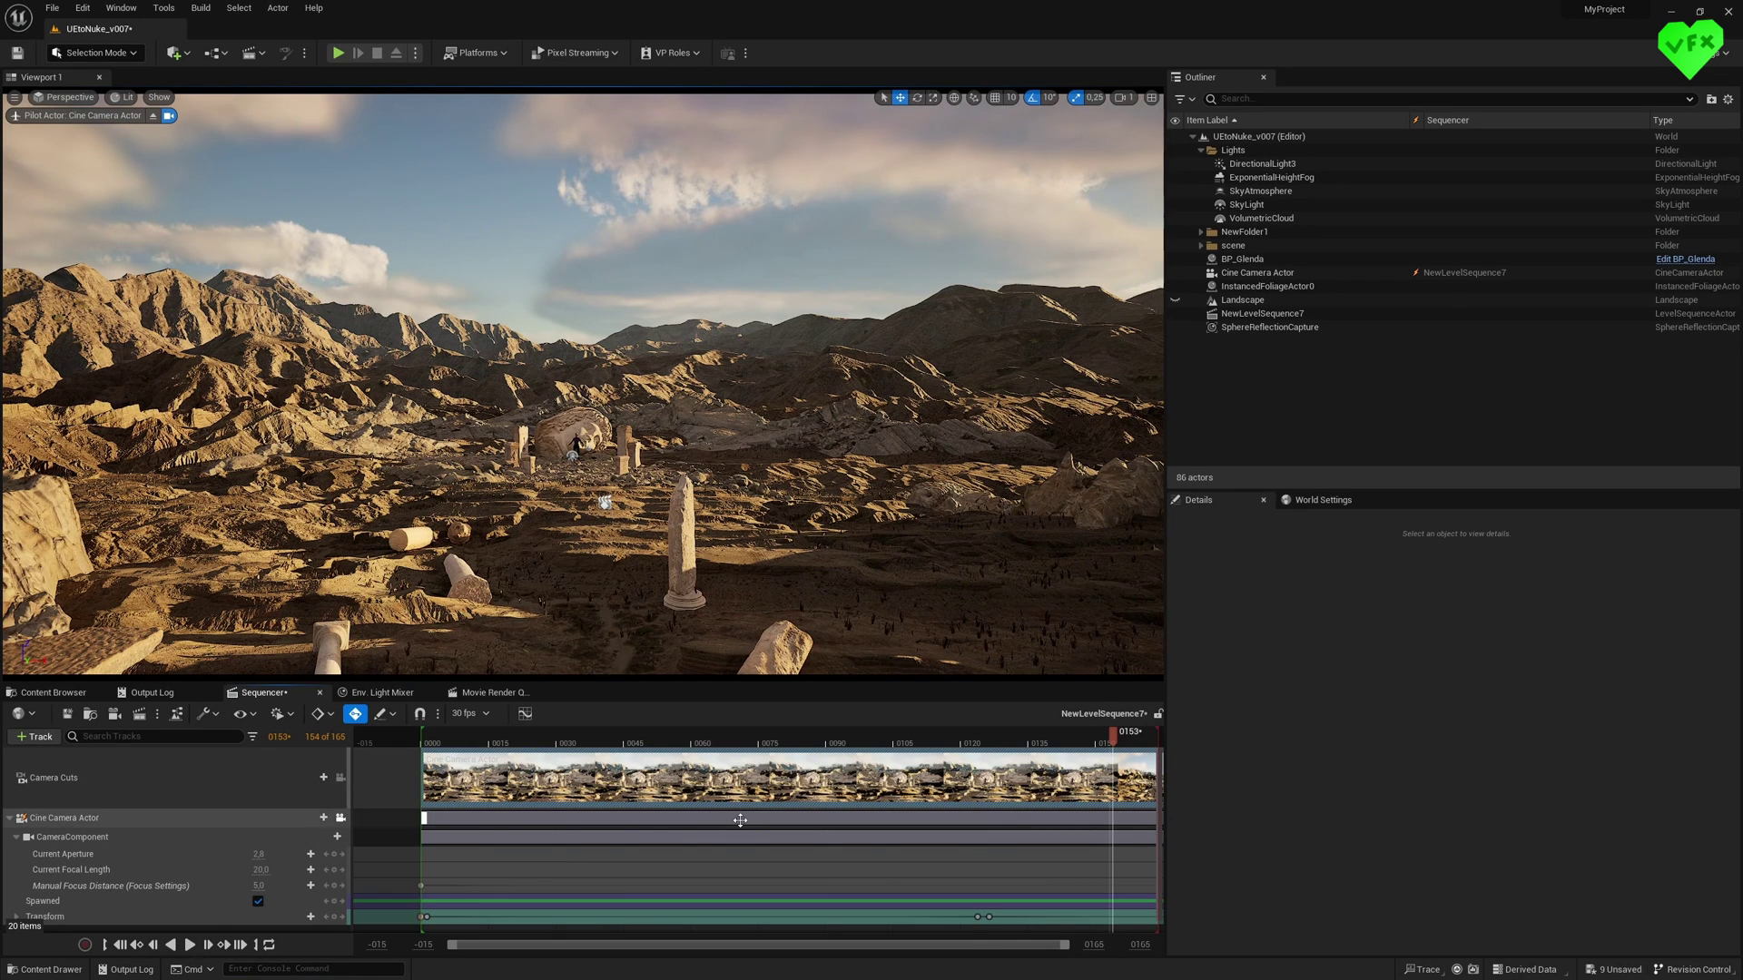
Open the Nuke Server settings and start the server on port 9000.
{"action": "left_click", "coordinate": [122, 8]}
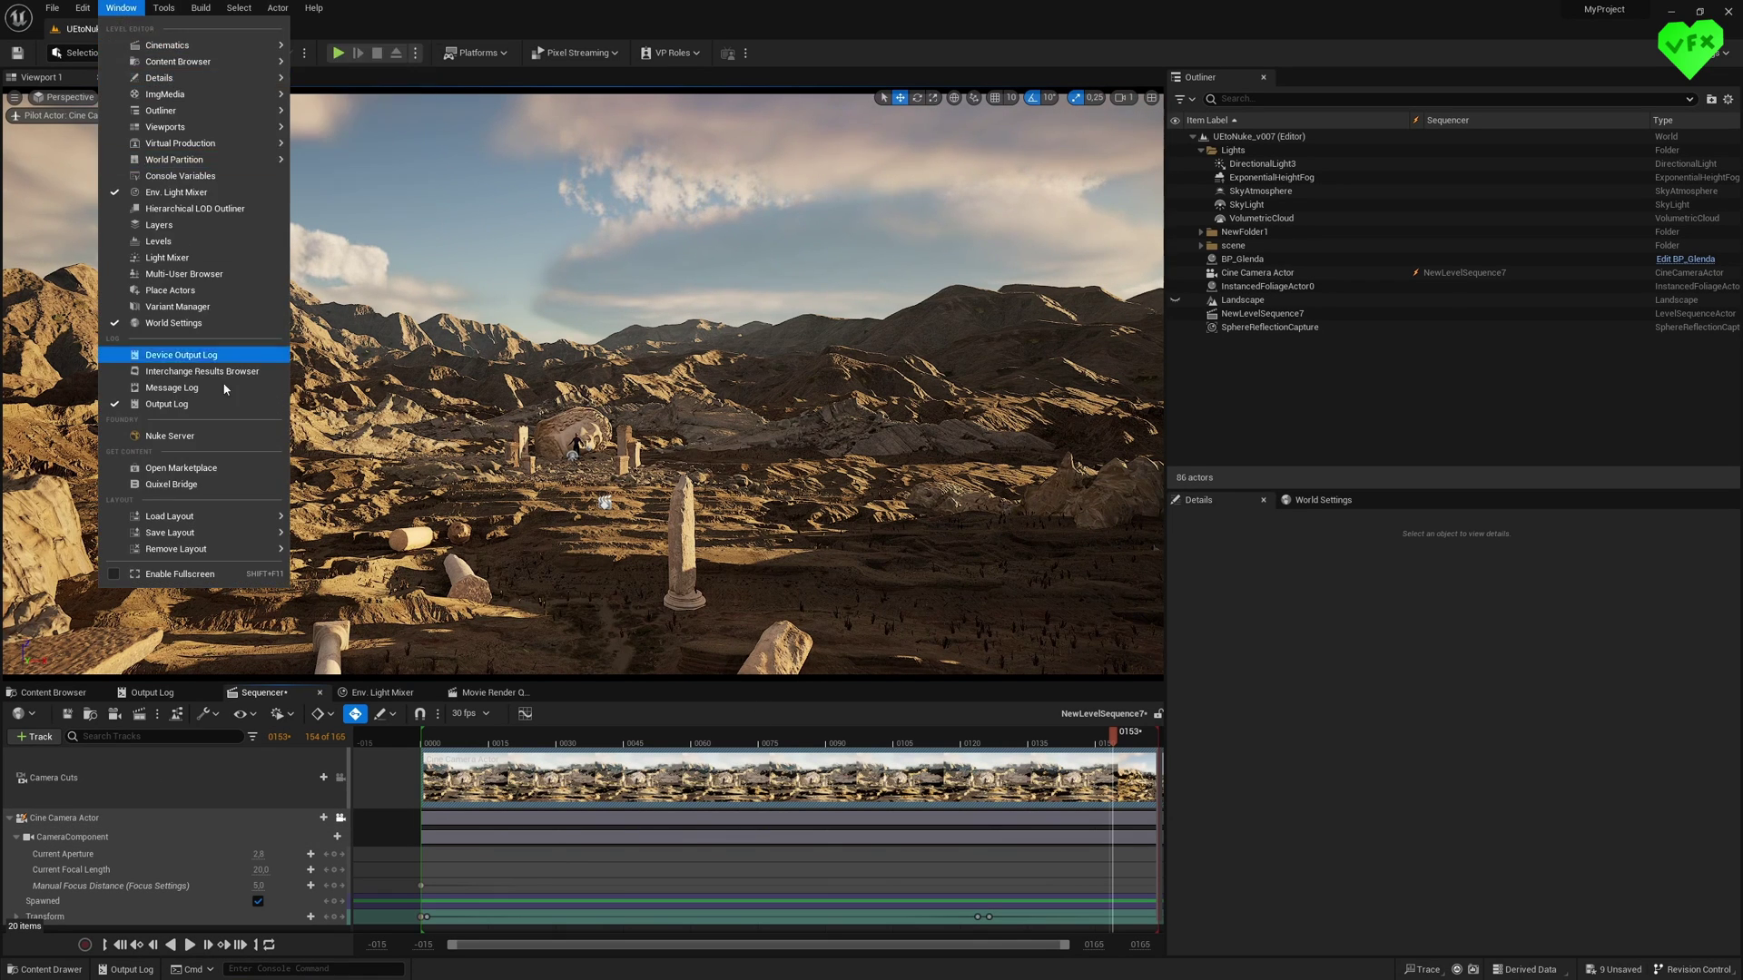
{"action": "left_click", "coordinate": [171, 437]}
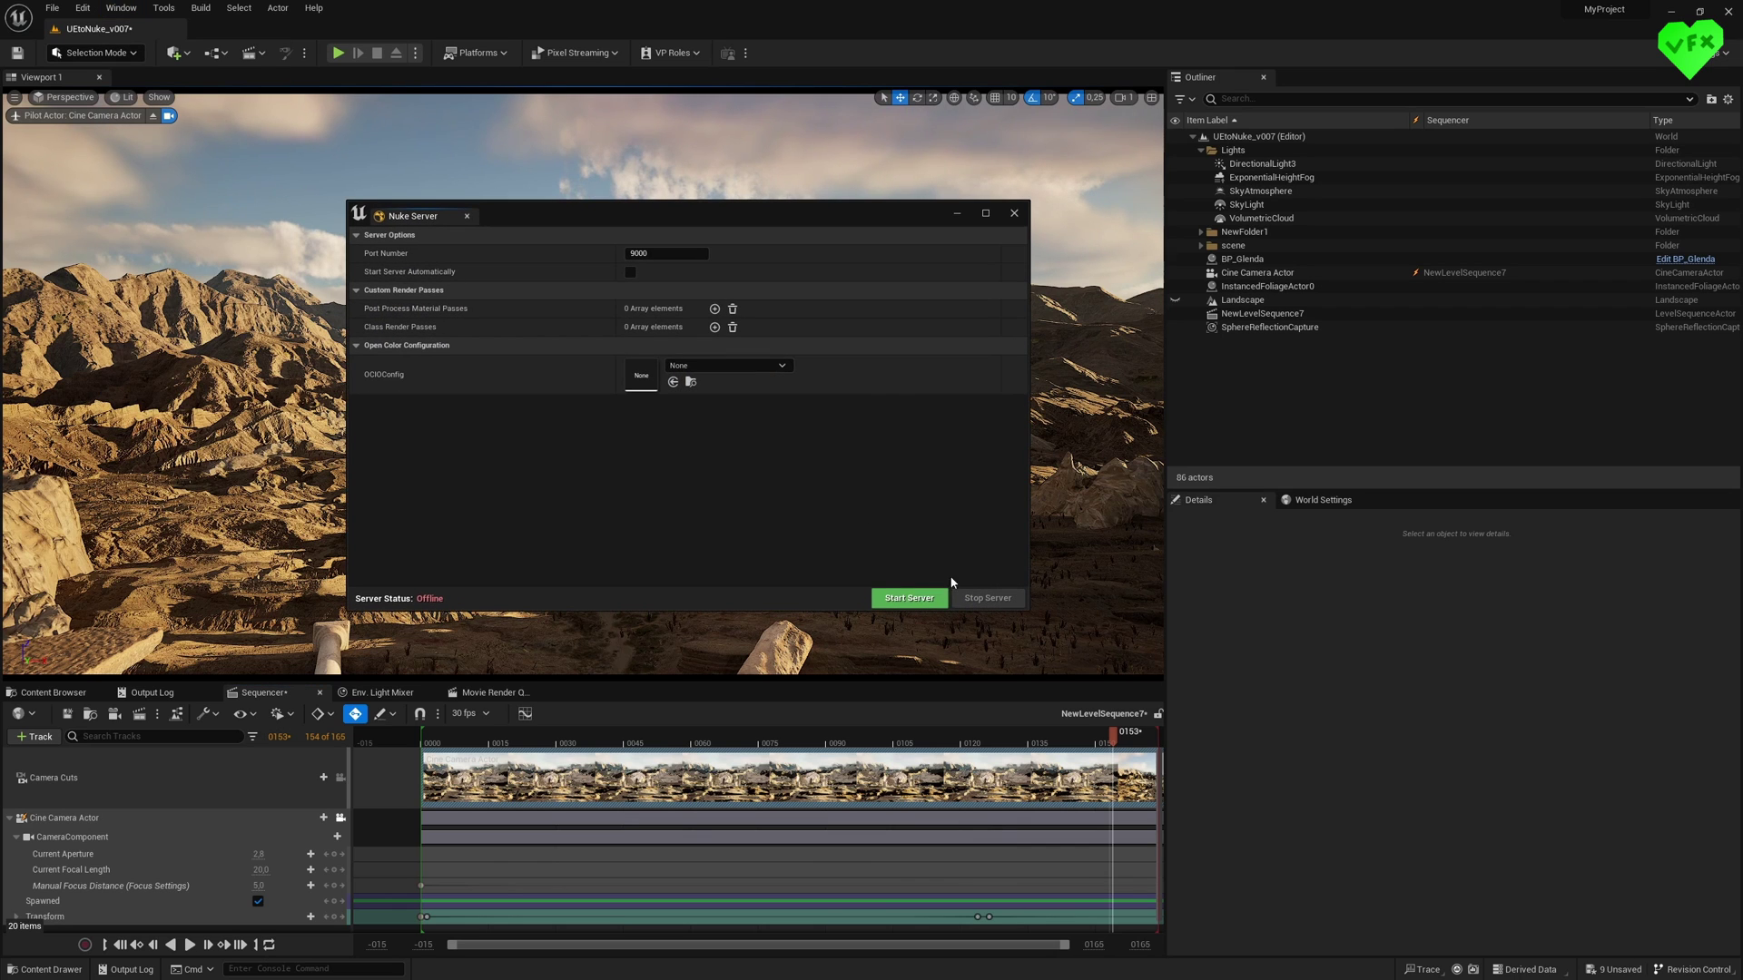
{"action": "left_click", "coordinate": [899, 600]}
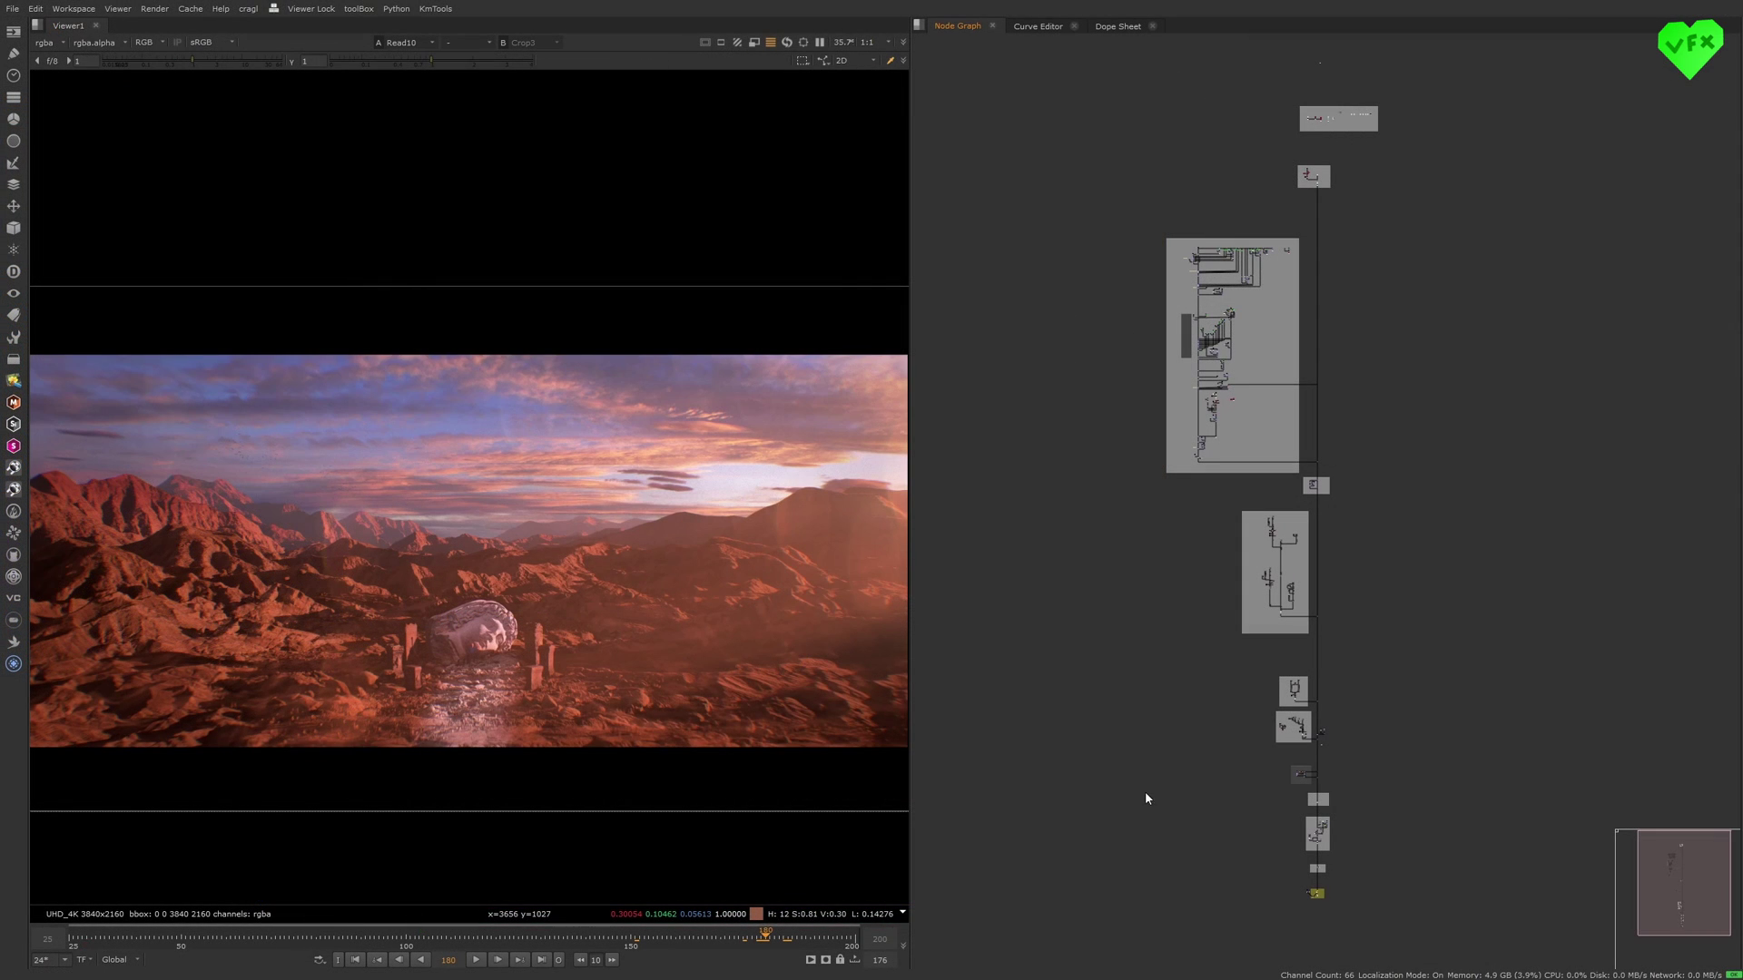
Switch to Nuke and examine the composite's node graph and image, comparing viewer inputs 1 and 2 full screen.
{"action": "left_click_drag", "start_coordinate": [1031, 904], "coordinate": [1572, 36]}
{"action": "left_click", "coordinate": [1481, 263]}
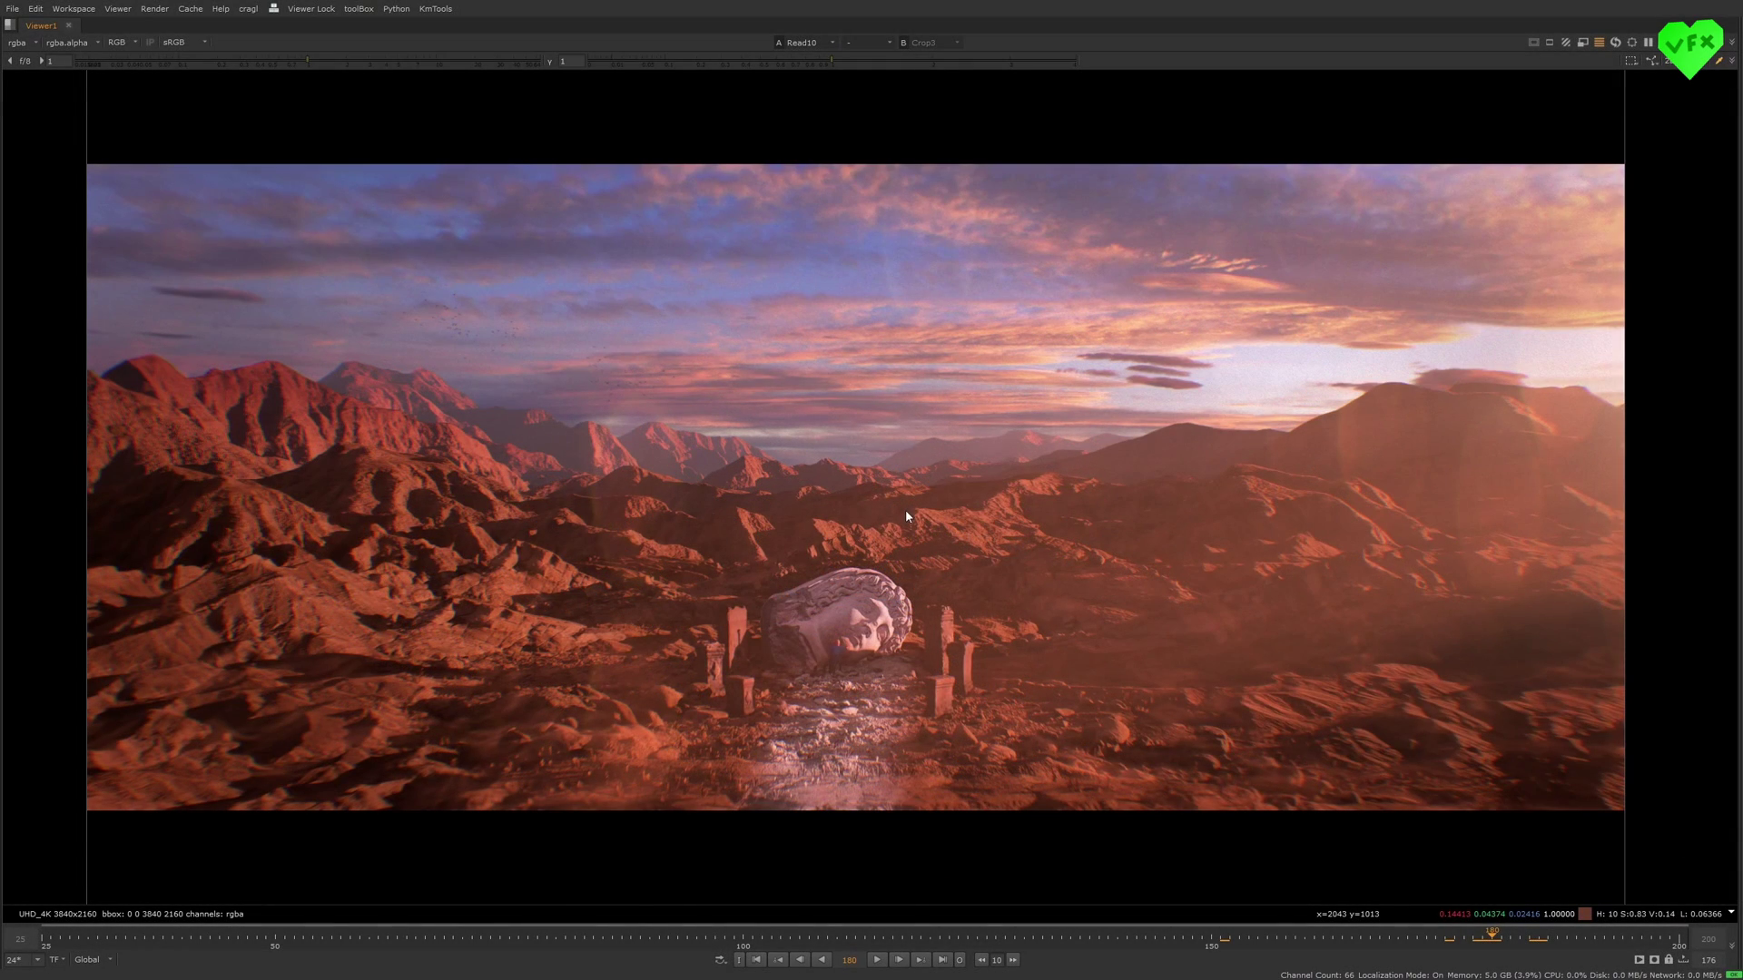
{"action": "key", "text": "2"}
{"action": "key", "text": "1"}
{"action": "key", "text": "2"}
{"action": "key", "text": "1"}
{"action": "key", "text": "space"}
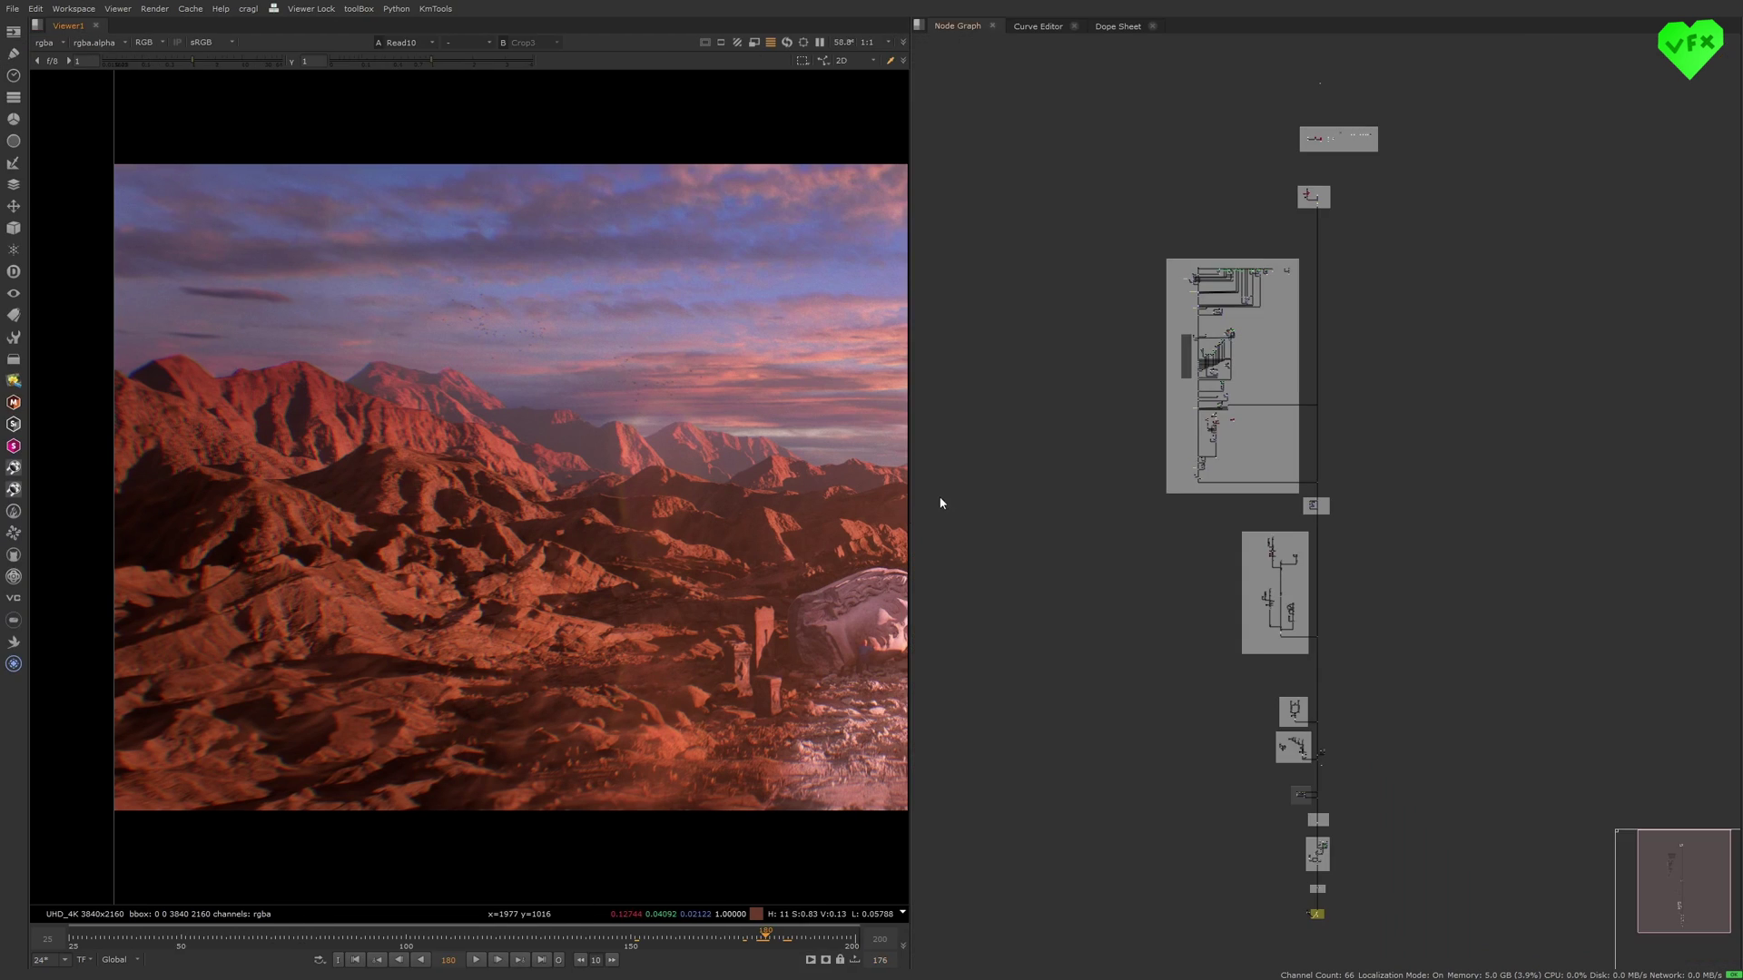
{"action": "scroll", "coordinate": [574, 494], "scroll_direction": "down", "scroll_amount": 4}
{"action": "middle_click_drag", "start_coordinate": [619, 469], "coordinate": [514, 495]}
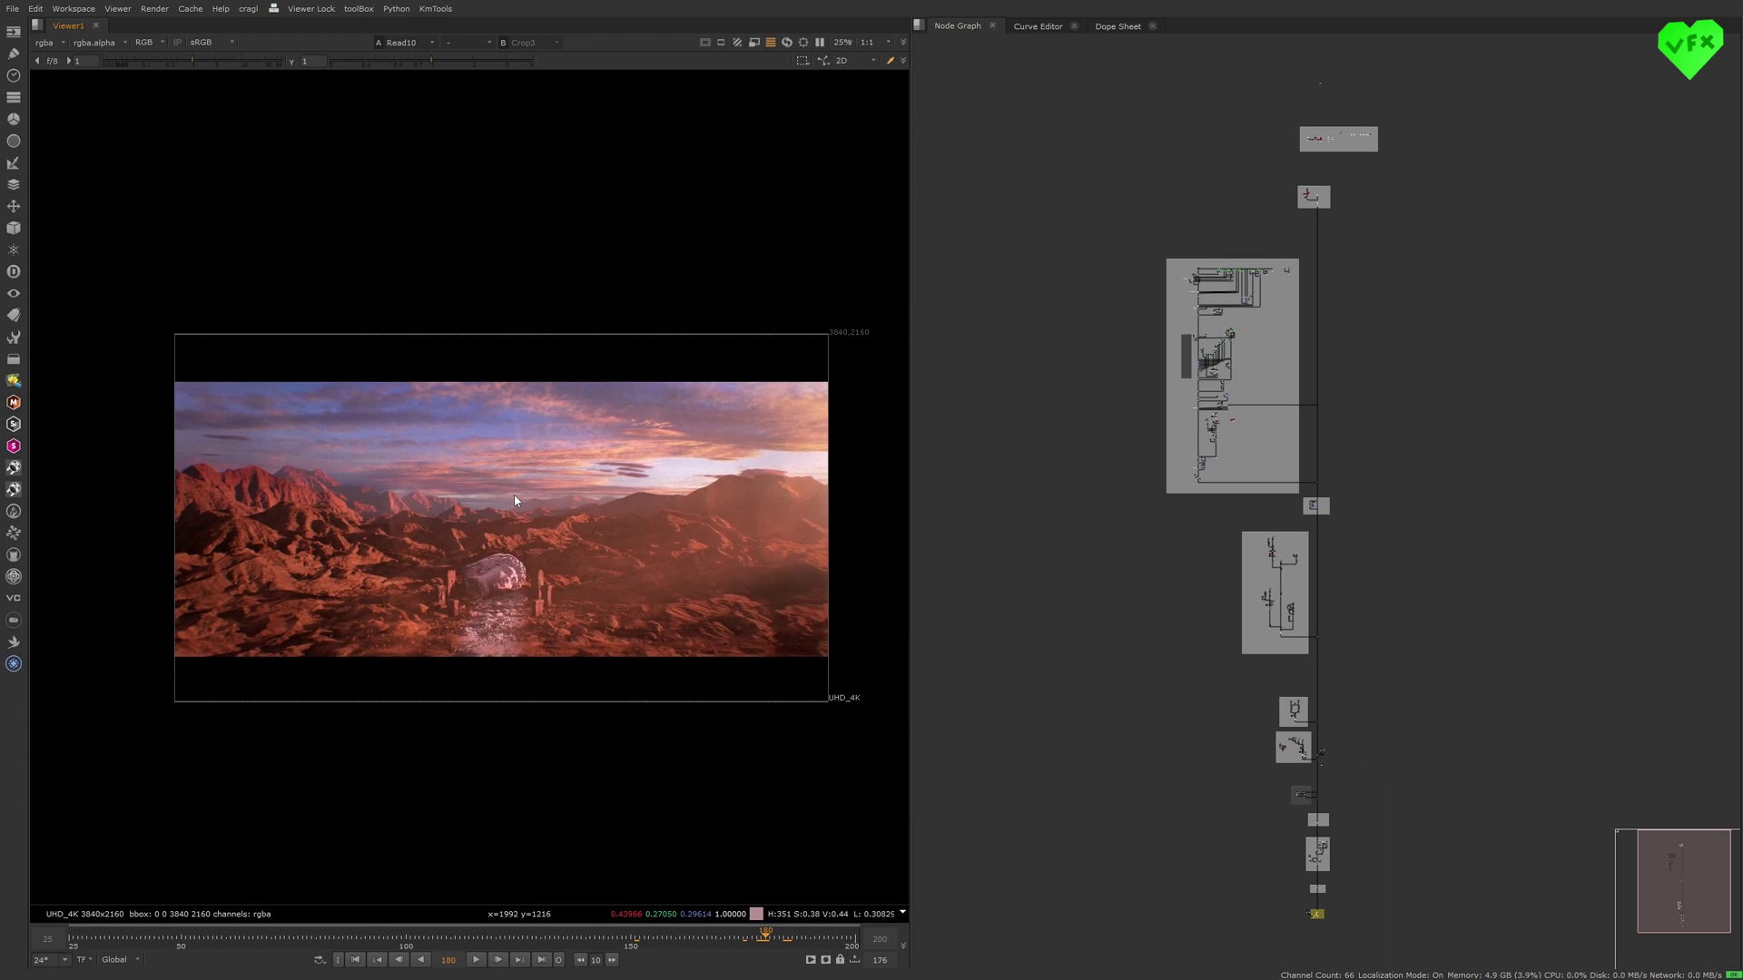
Add an UnrealReader node to the node graph in the empty area near the Schmutz image.
{"action": "scroll", "coordinate": [515, 496], "scroll_direction": "up", "scroll_amount": 2}
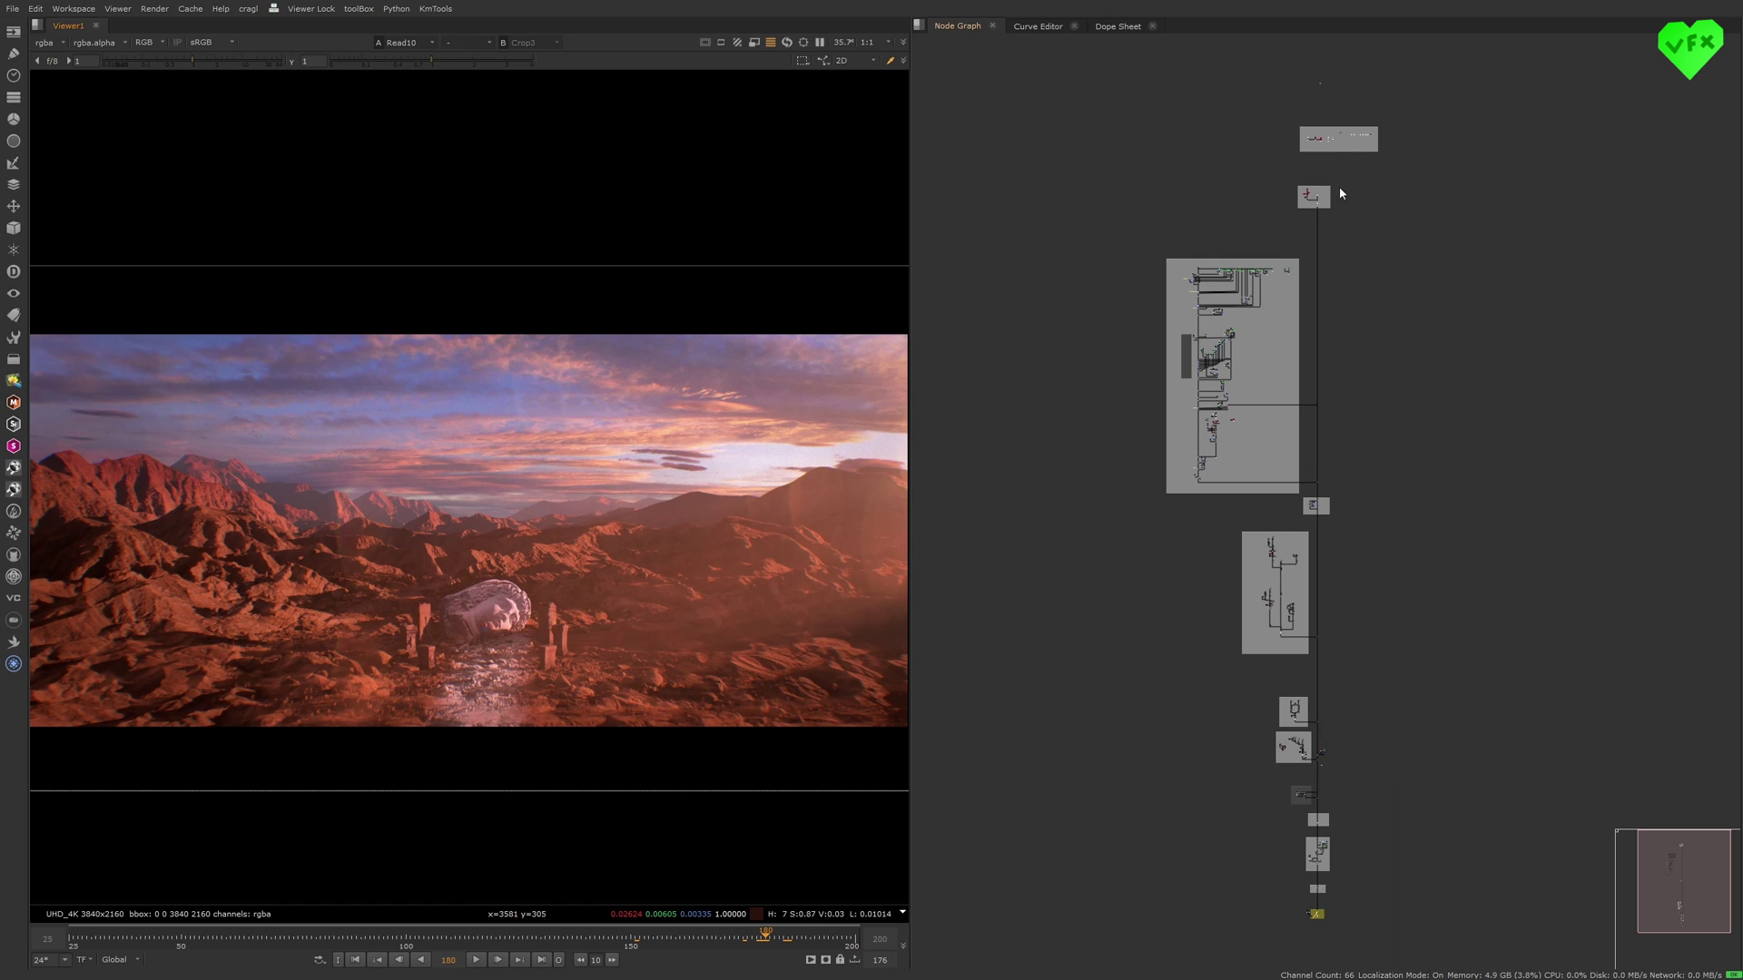
{"action": "scroll", "coordinate": [1338, 187], "scroll_direction": "up", "scroll_amount": 10}
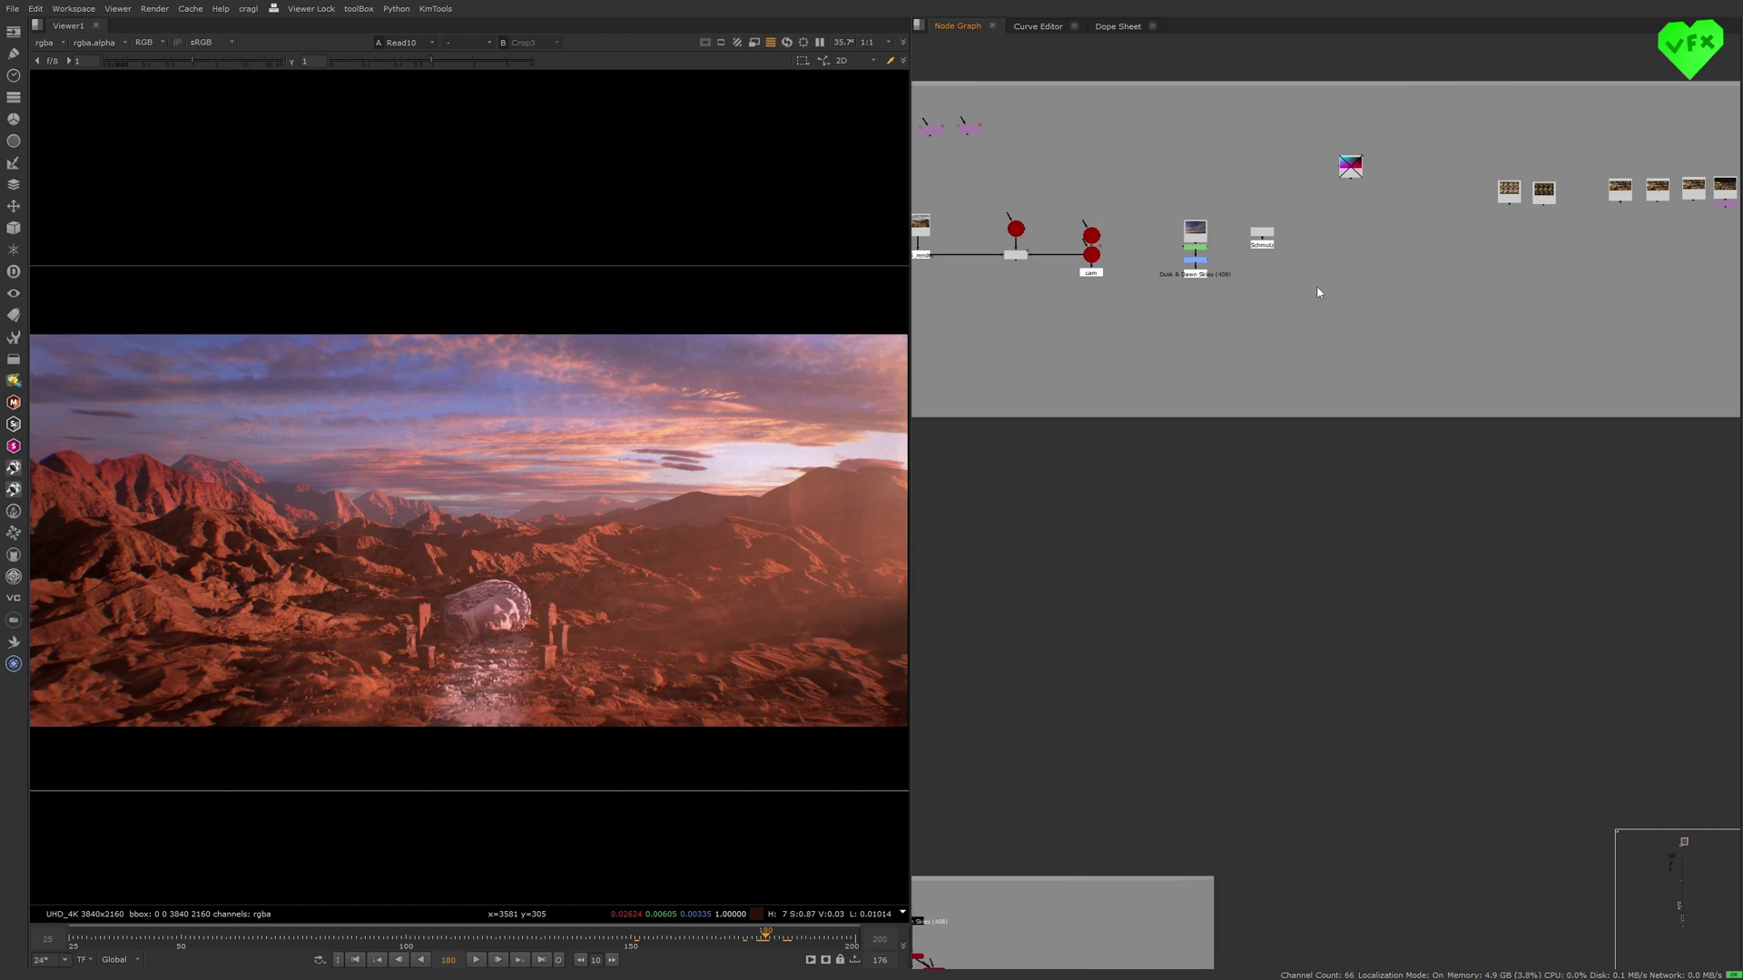
{"action": "scroll", "coordinate": [1321, 291], "scroll_direction": "up", "scroll_amount": 4}
{"action": "key", "text": "Tab"}
{"action": "type", "text": "unreal"}
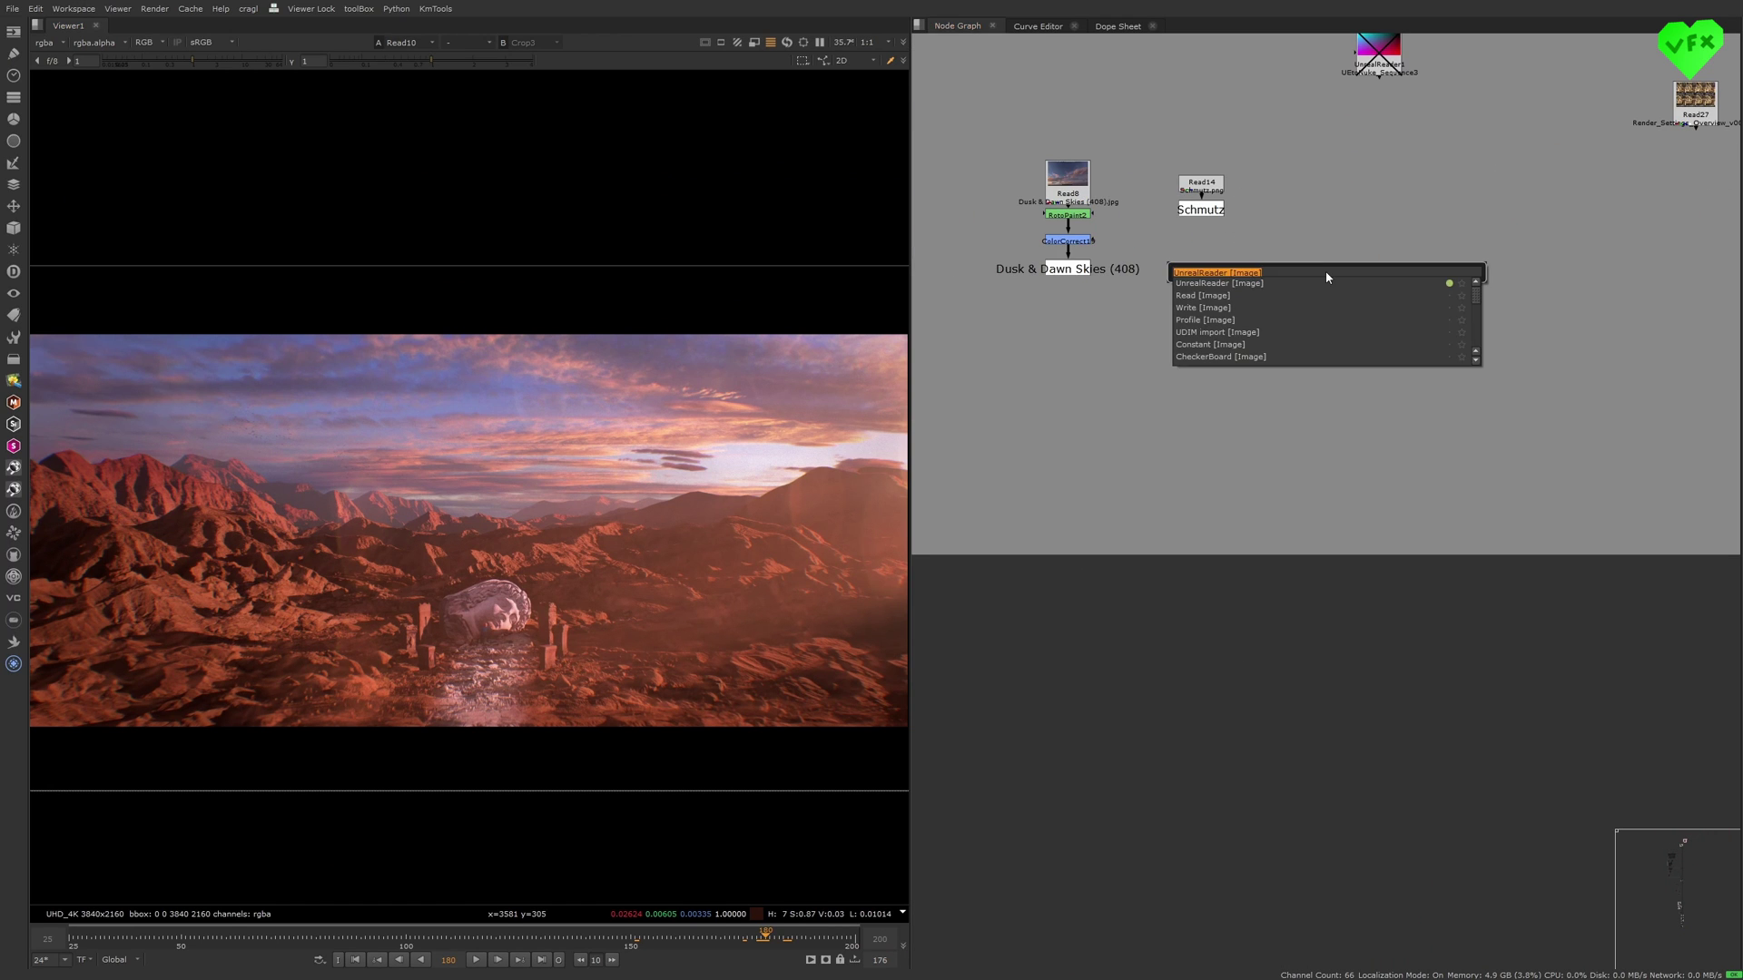
{"action": "key", "text": "Return"}
{"action": "left_click_drag", "start_coordinate": [1330, 286], "coordinate": [1303, 295]}
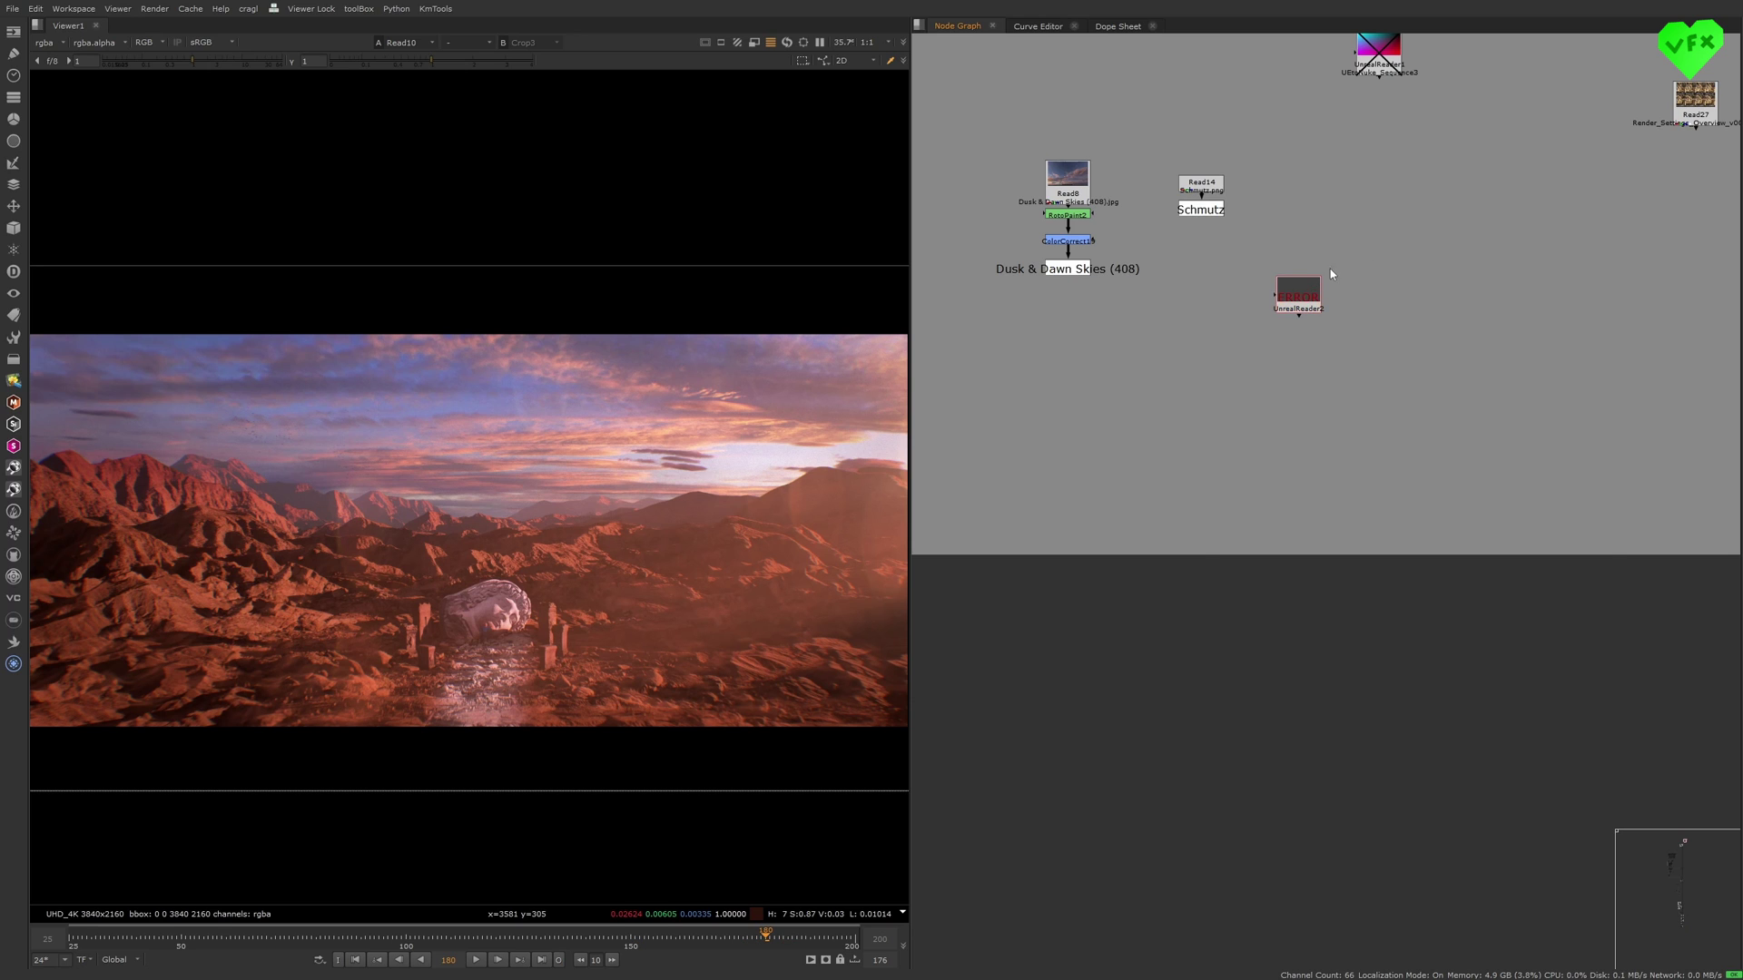
Open the new UnrealReader's properties, show the node in the viewer, and connect it to the Unreal server.
{"action": "double_click", "coordinate": [1299, 292]}
{"action": "left_click_drag", "start_coordinate": [1341, 189], "coordinate": [1507, 166]}
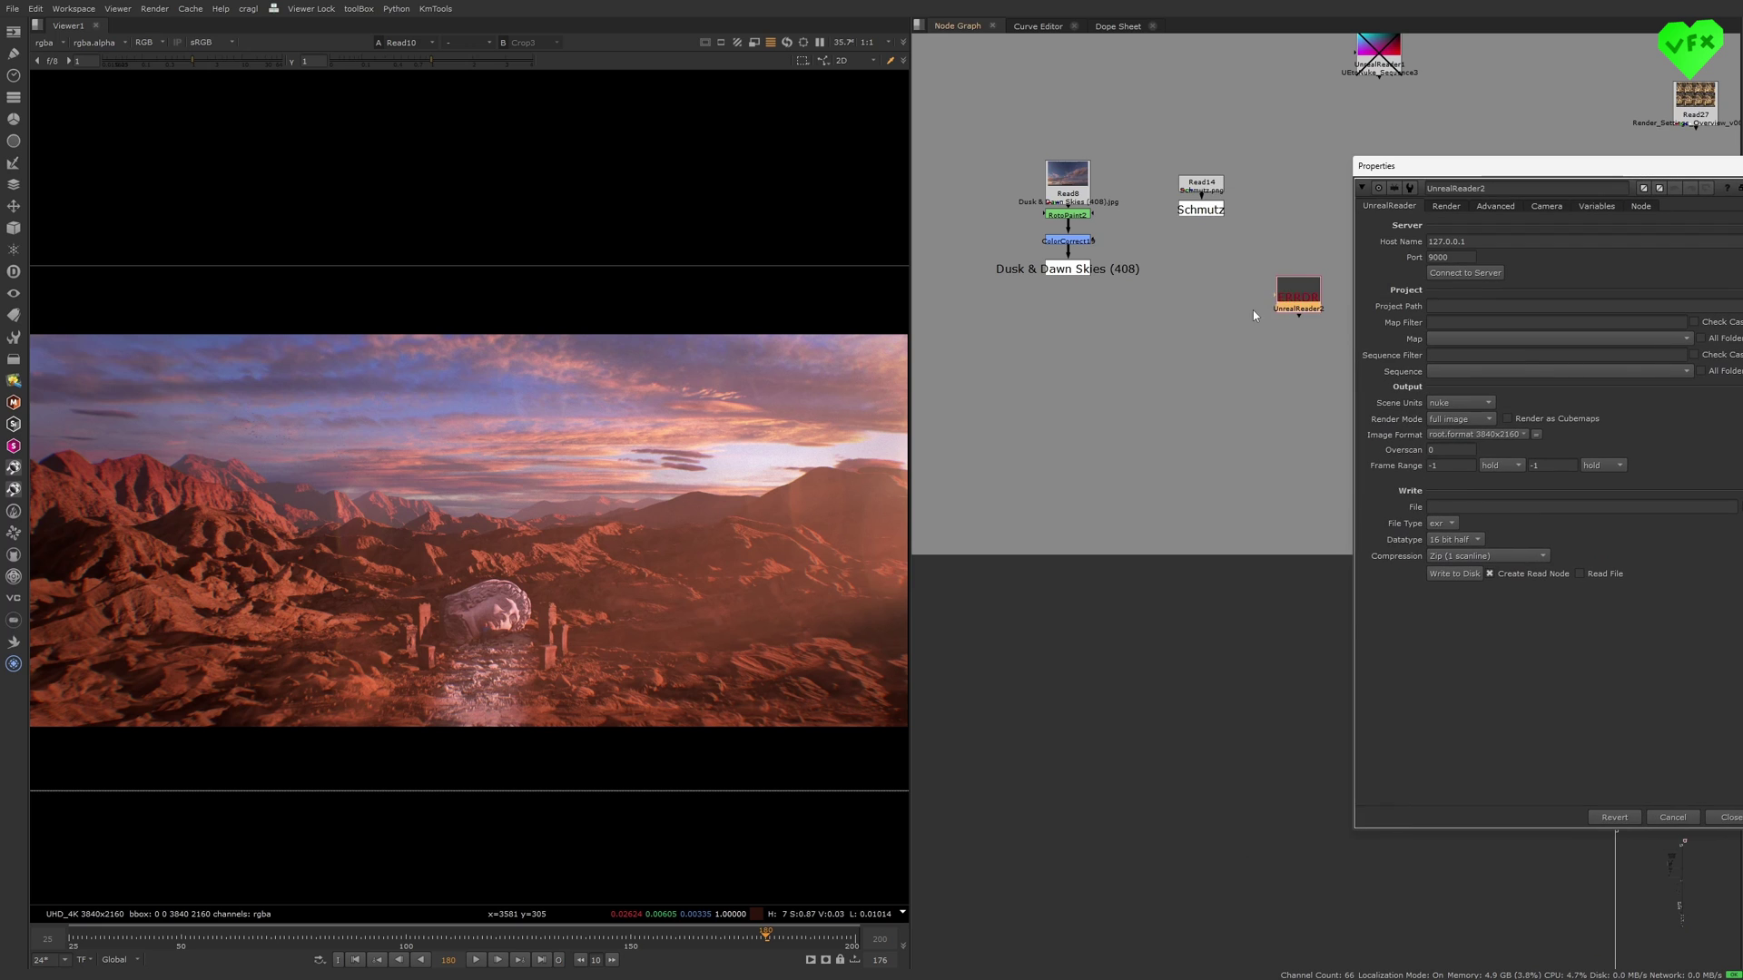
{"action": "middle_click_drag", "start_coordinate": [1253, 312], "coordinate": [1085, 380]}
{"action": "scroll", "coordinate": [1122, 368], "scroll_direction": "up", "scroll_amount": 4}
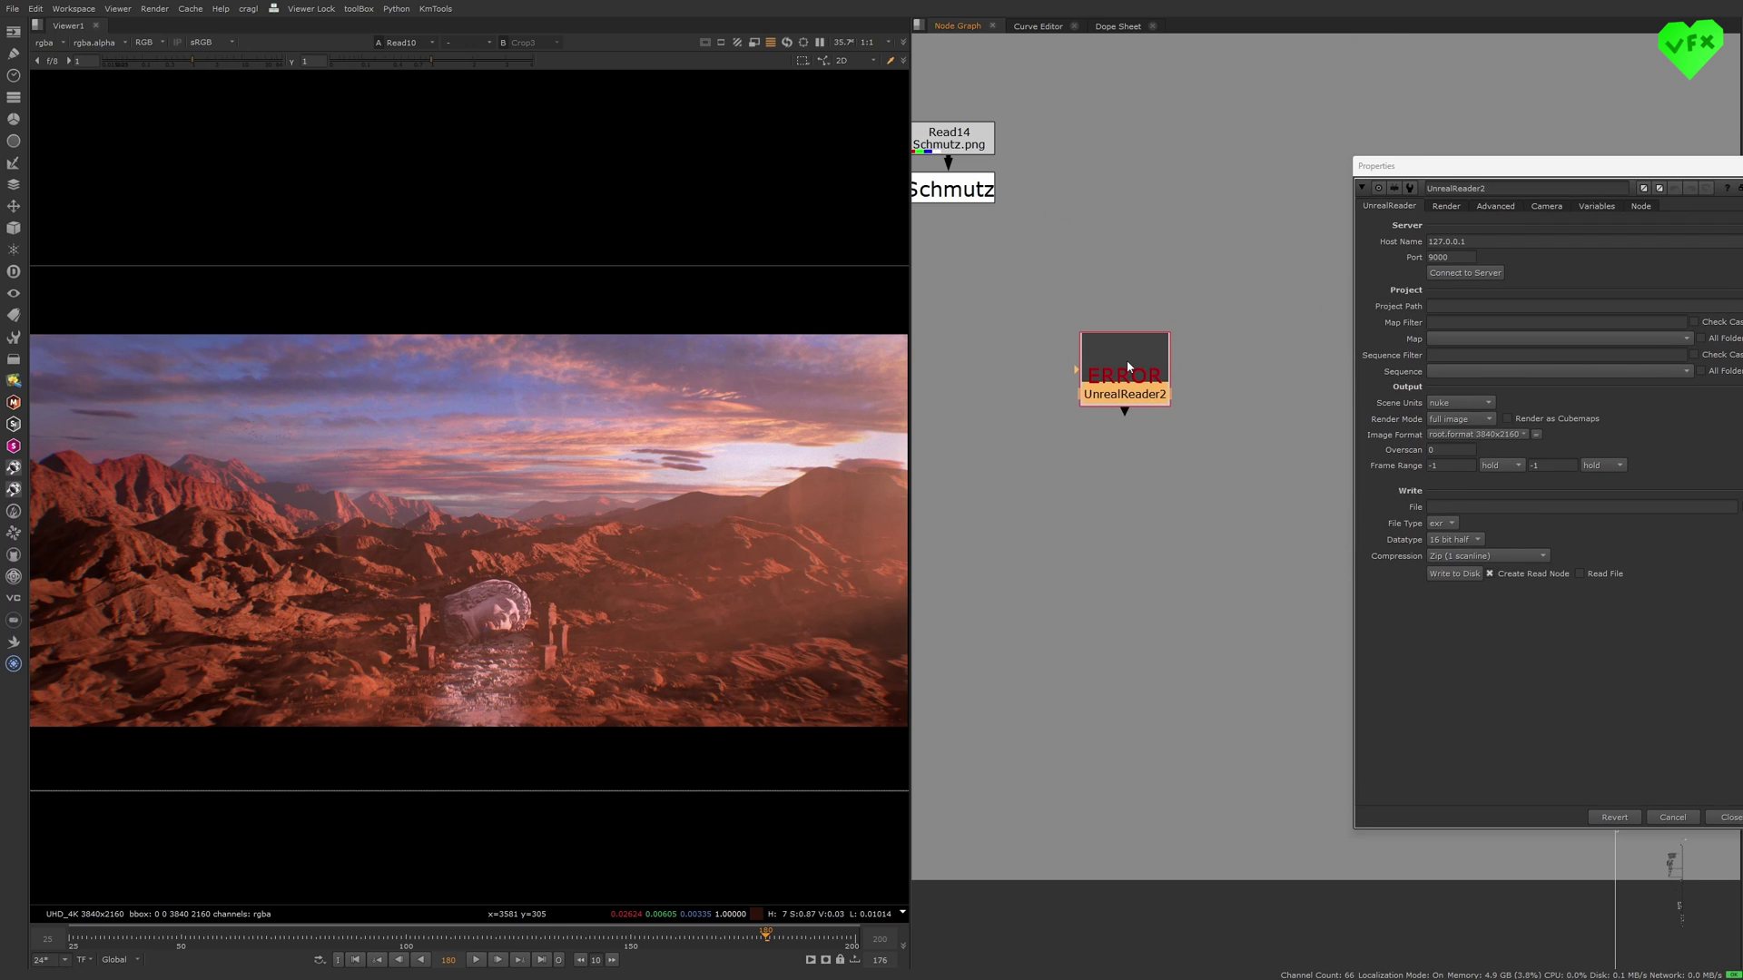
{"action": "key", "text": "1"}
{"action": "left_click_drag", "start_coordinate": [1462, 172], "coordinate": [1300, 169]}
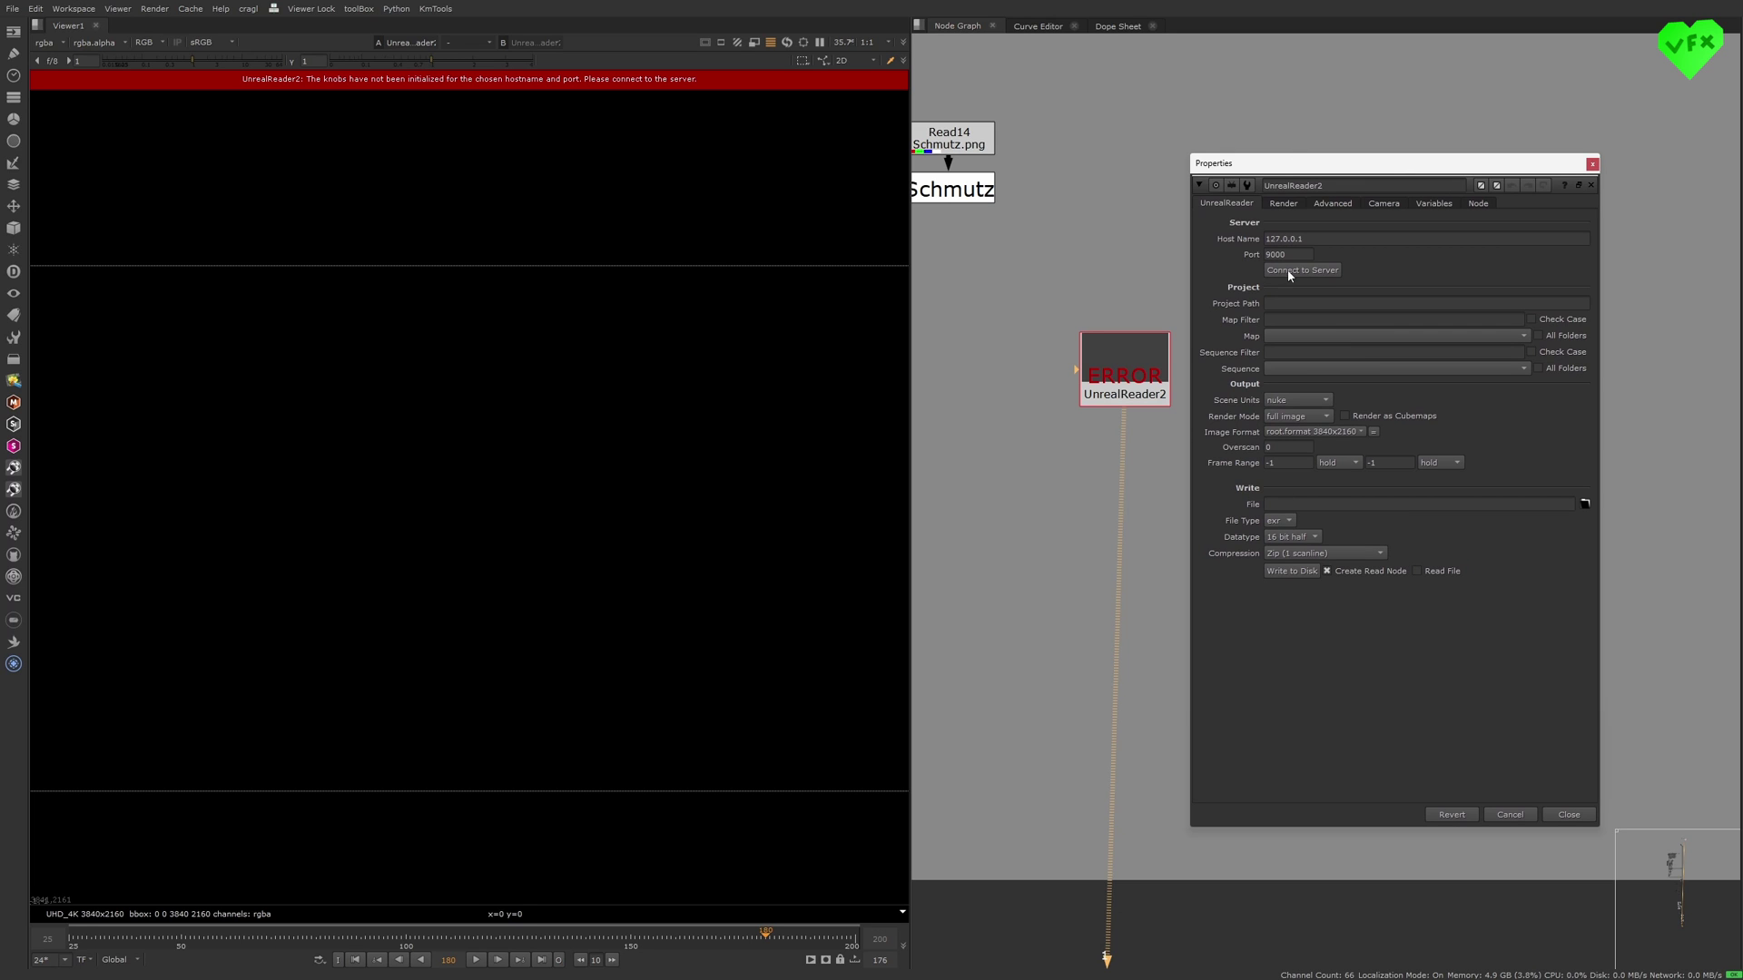
{"action": "left_click", "coordinate": [1328, 272]}
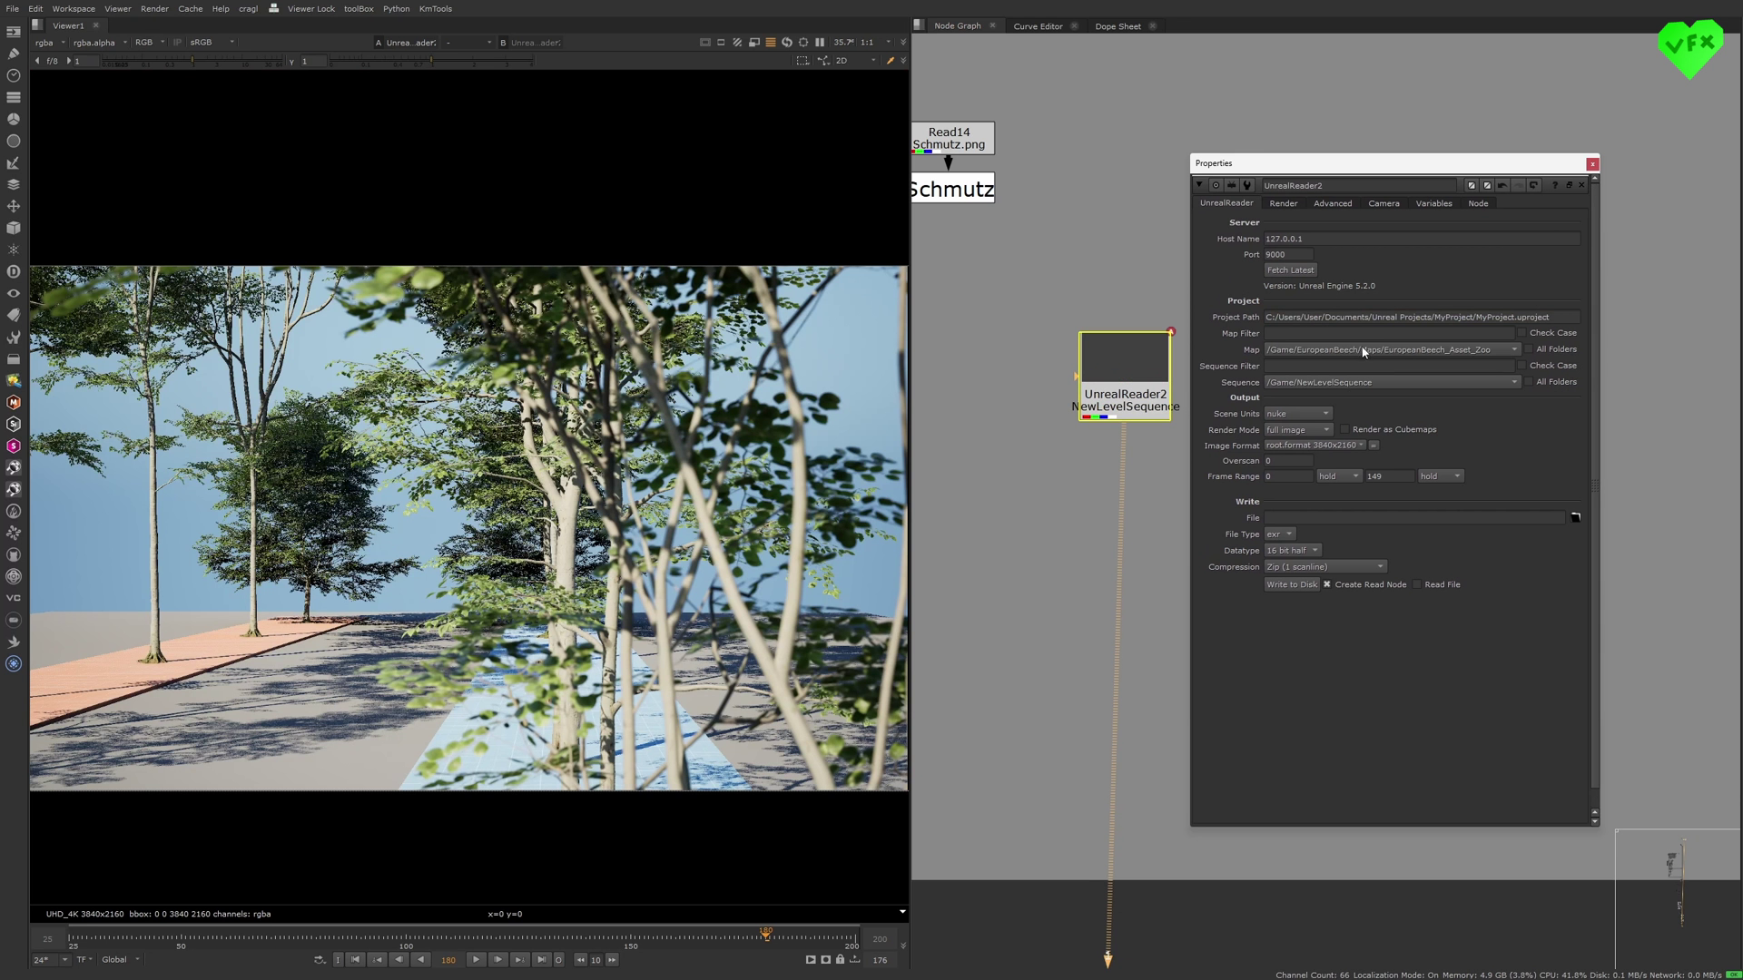
Set the UnrealReader's map to /Game/UEtoNuke_v007 and its sequence to /Game/NewLevelSequence7.
{"action": "left_click", "coordinate": [1512, 350]}
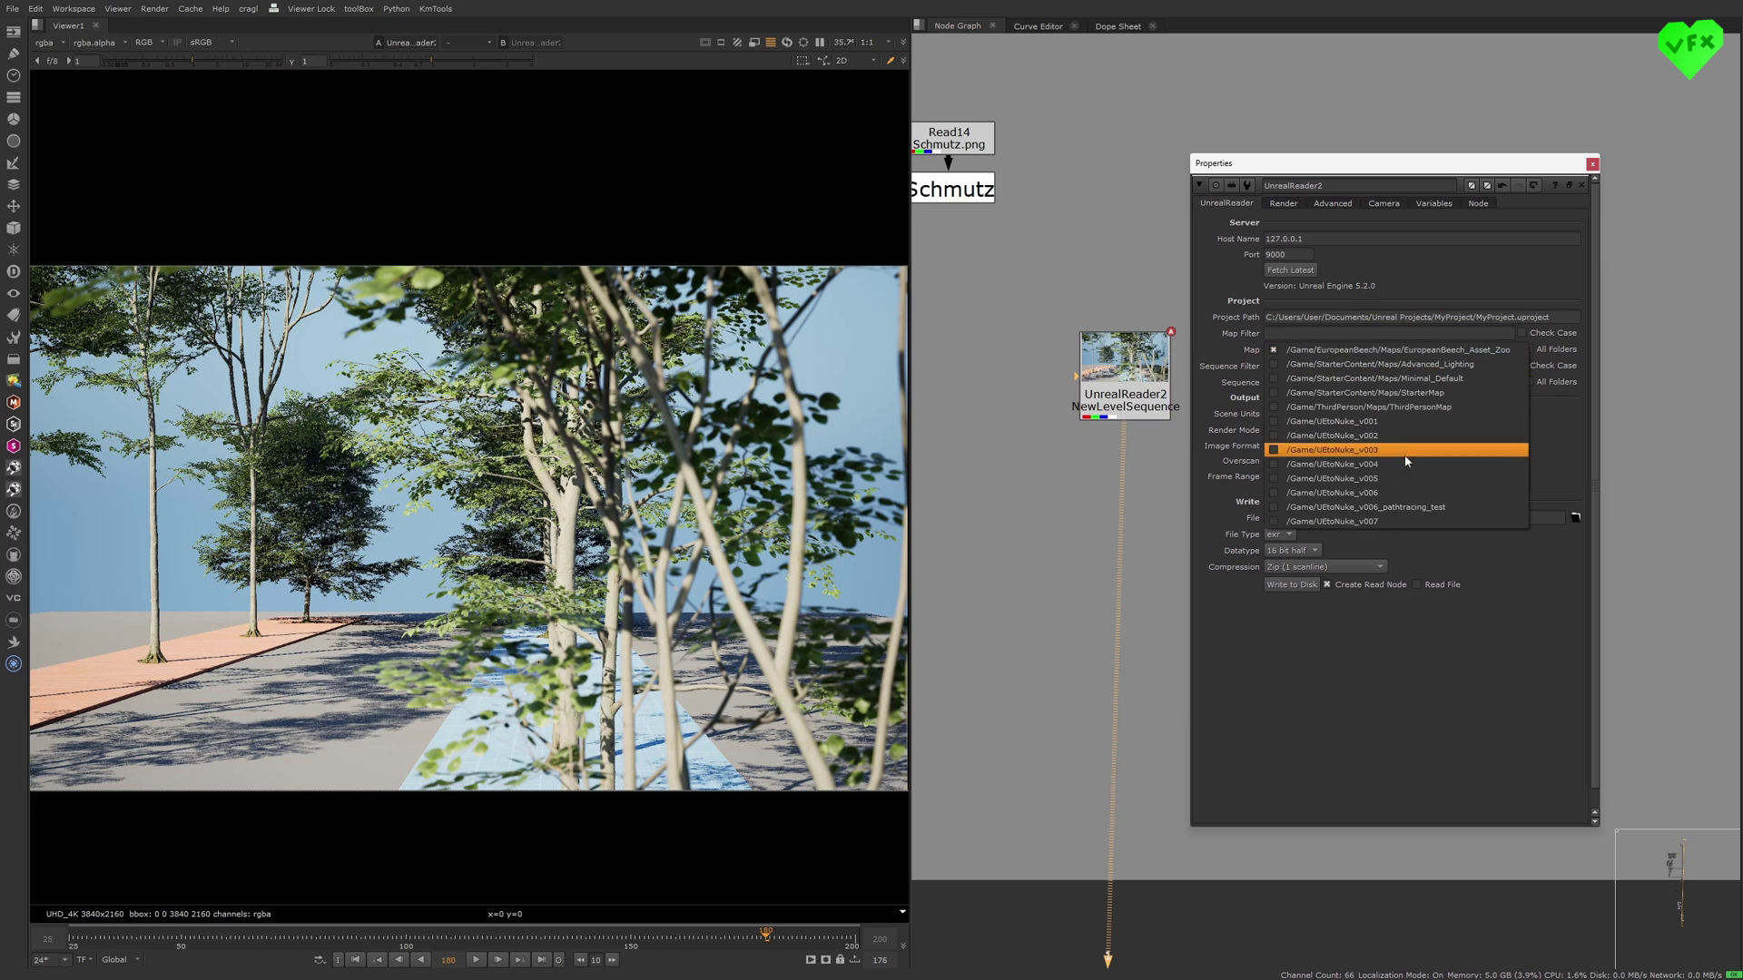
{"action": "left_click", "coordinate": [1370, 521]}
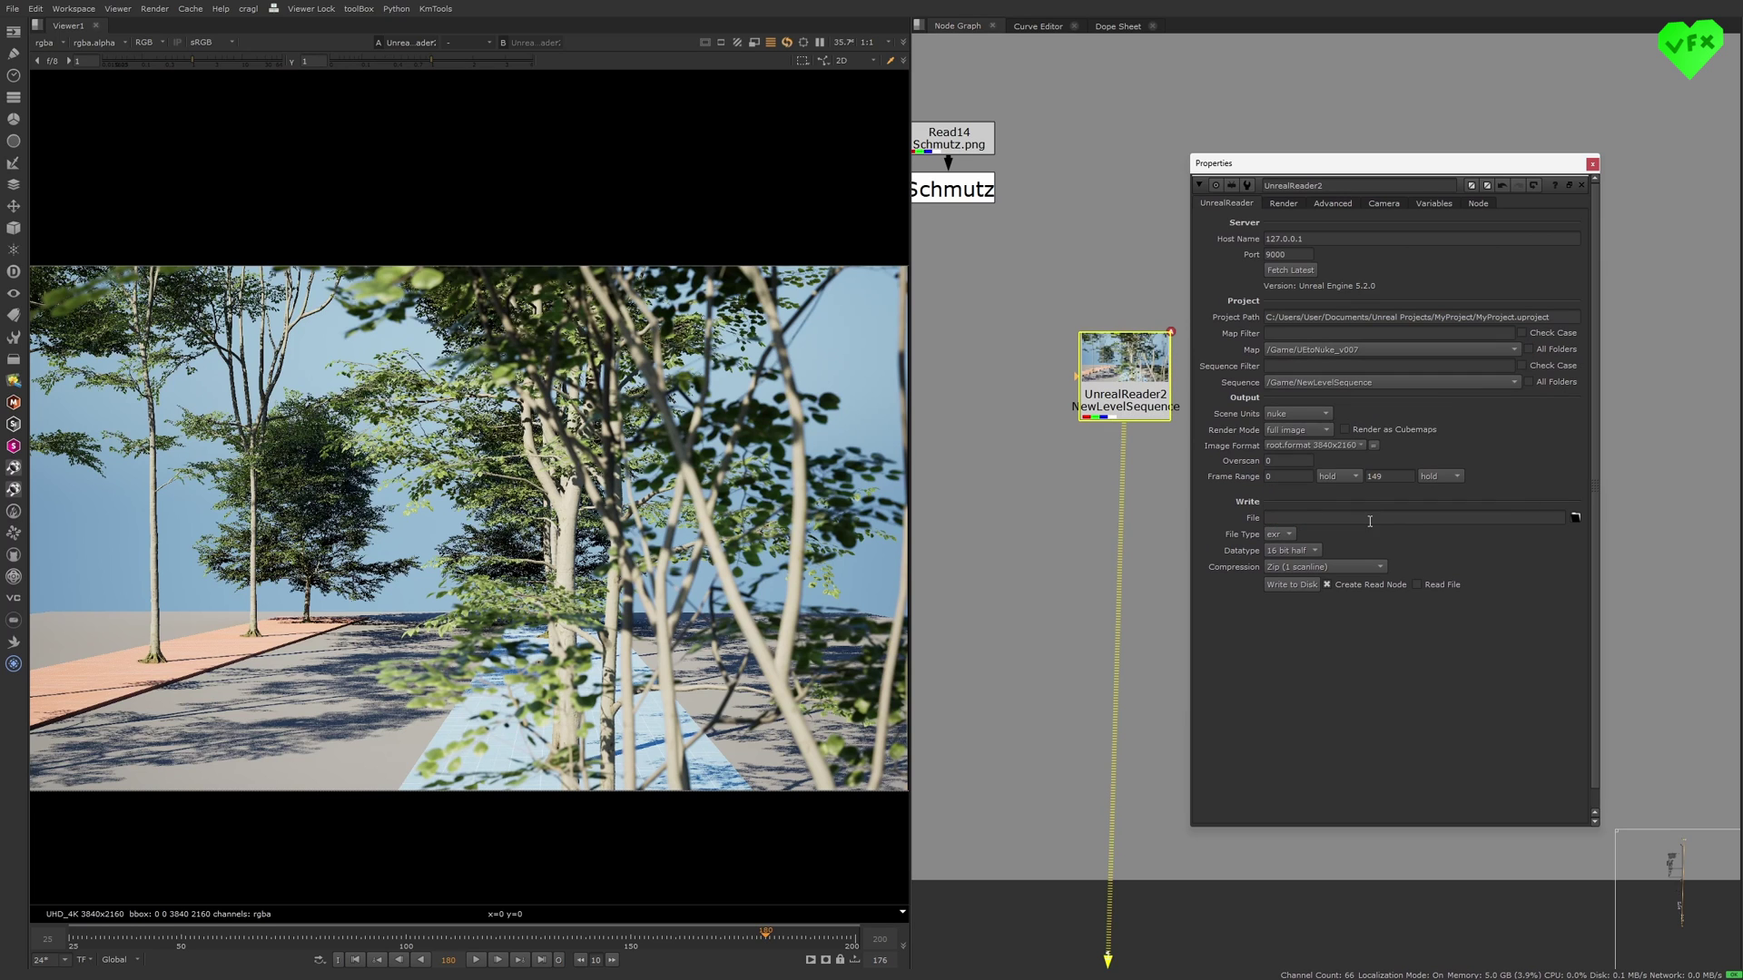
{"action": "left_click", "coordinate": [1512, 382]}
{"action": "left_click", "coordinate": [1396, 477]}
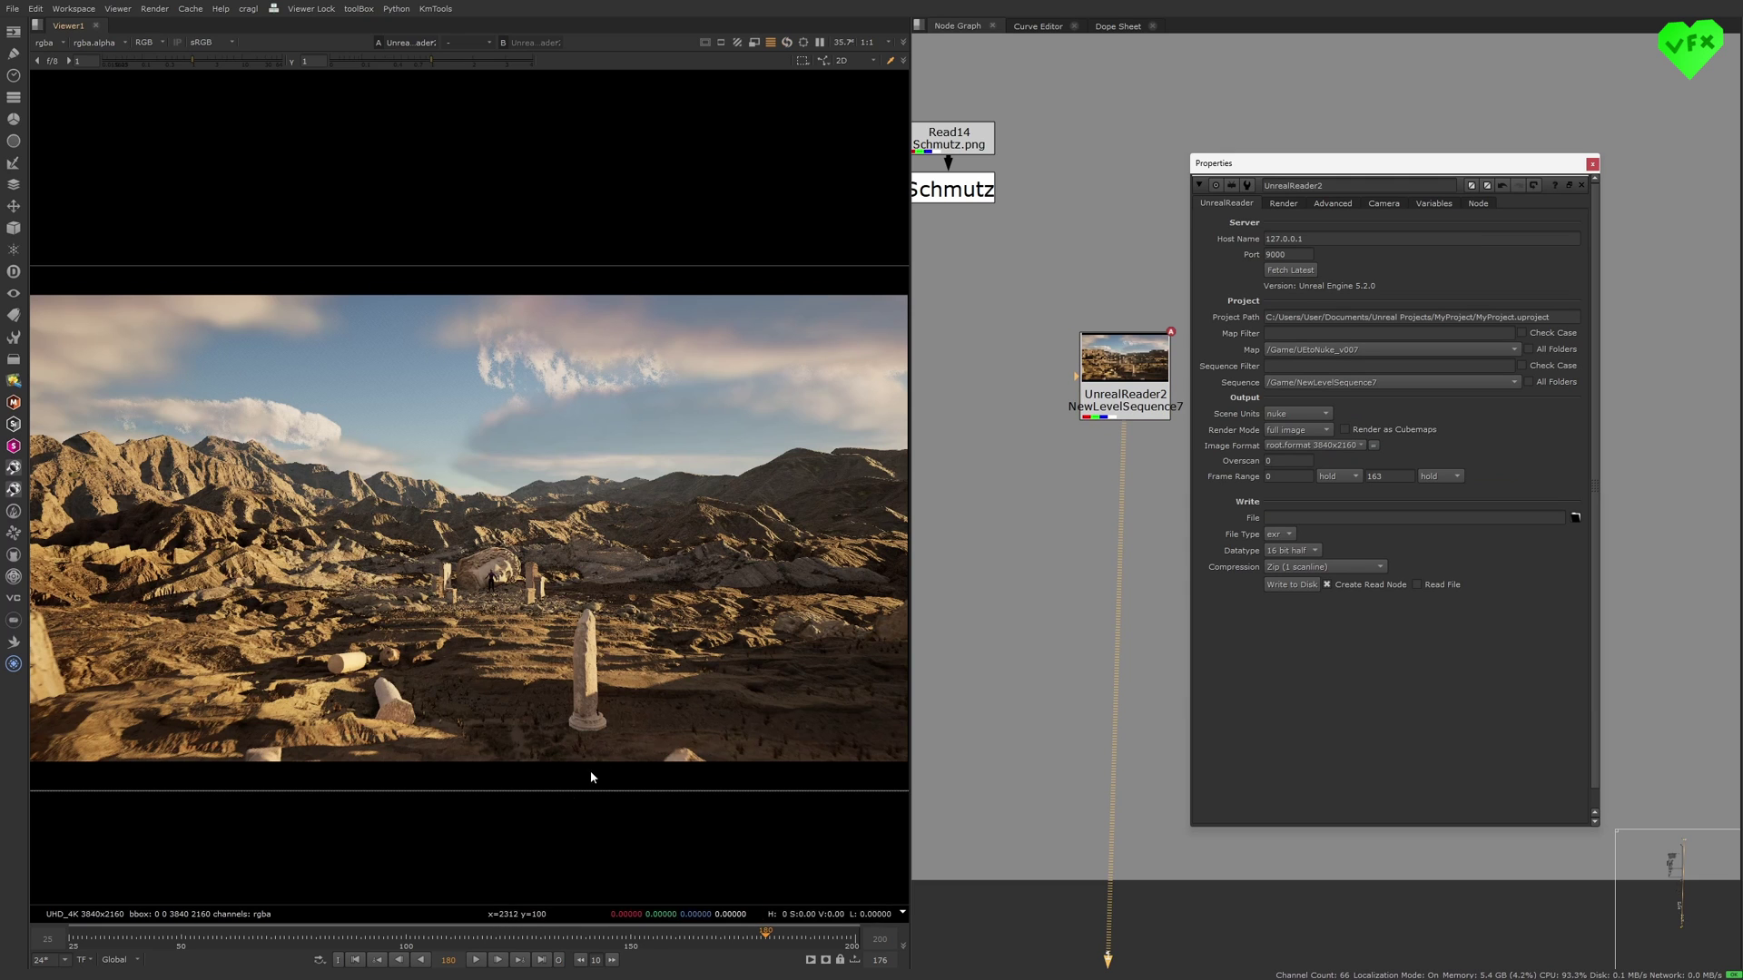
Examine the live Unreal render at several frames of the shot between 101 and 177.
{"action": "left_click", "coordinate": [482, 938]}
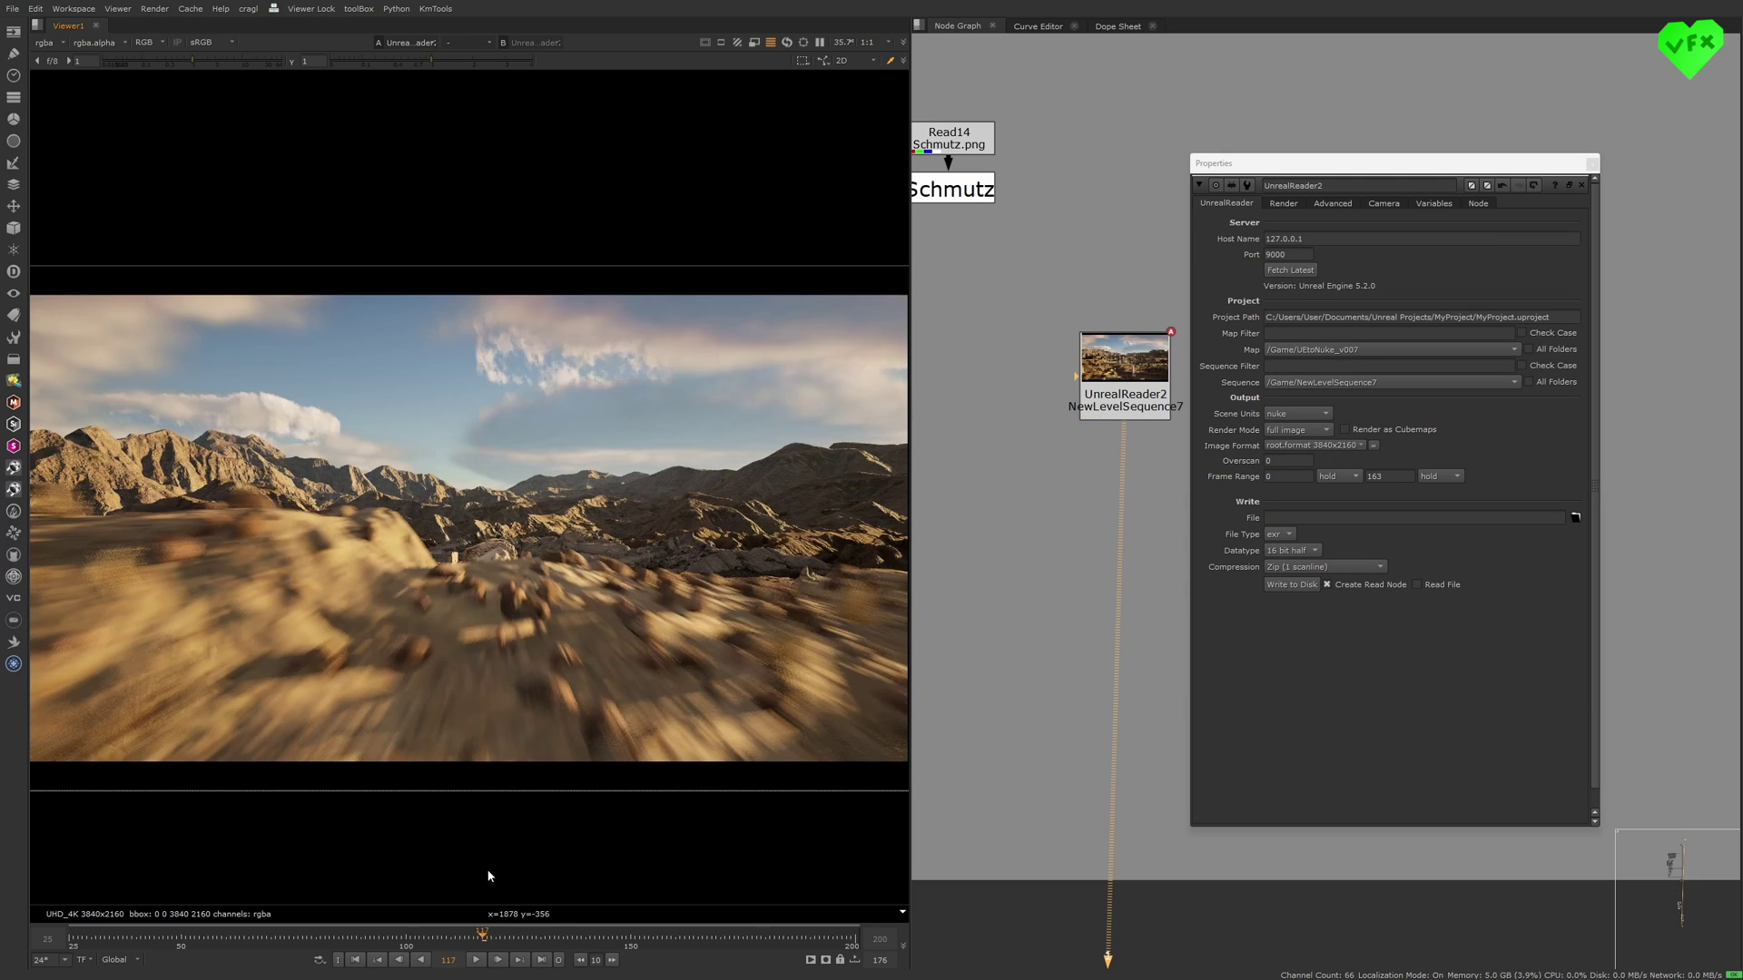
{"action": "left_click", "coordinate": [596, 941]}
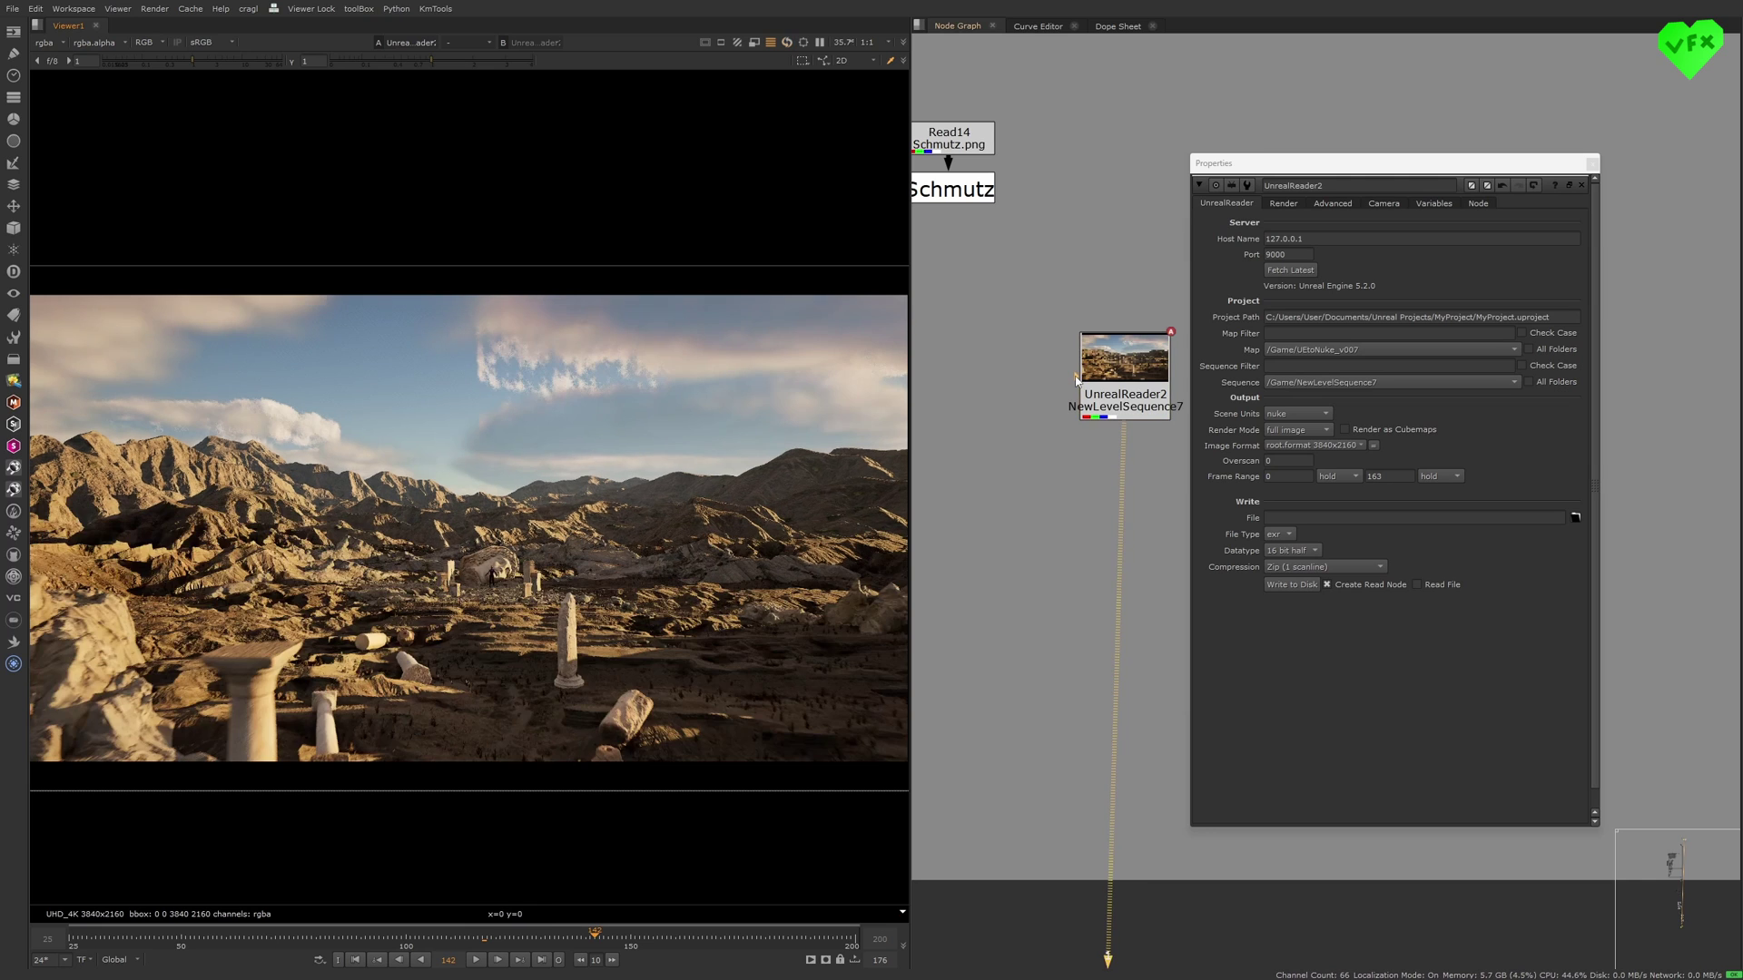
{"action": "left_click_drag", "start_coordinate": [1060, 374], "coordinate": [1020, 310]}
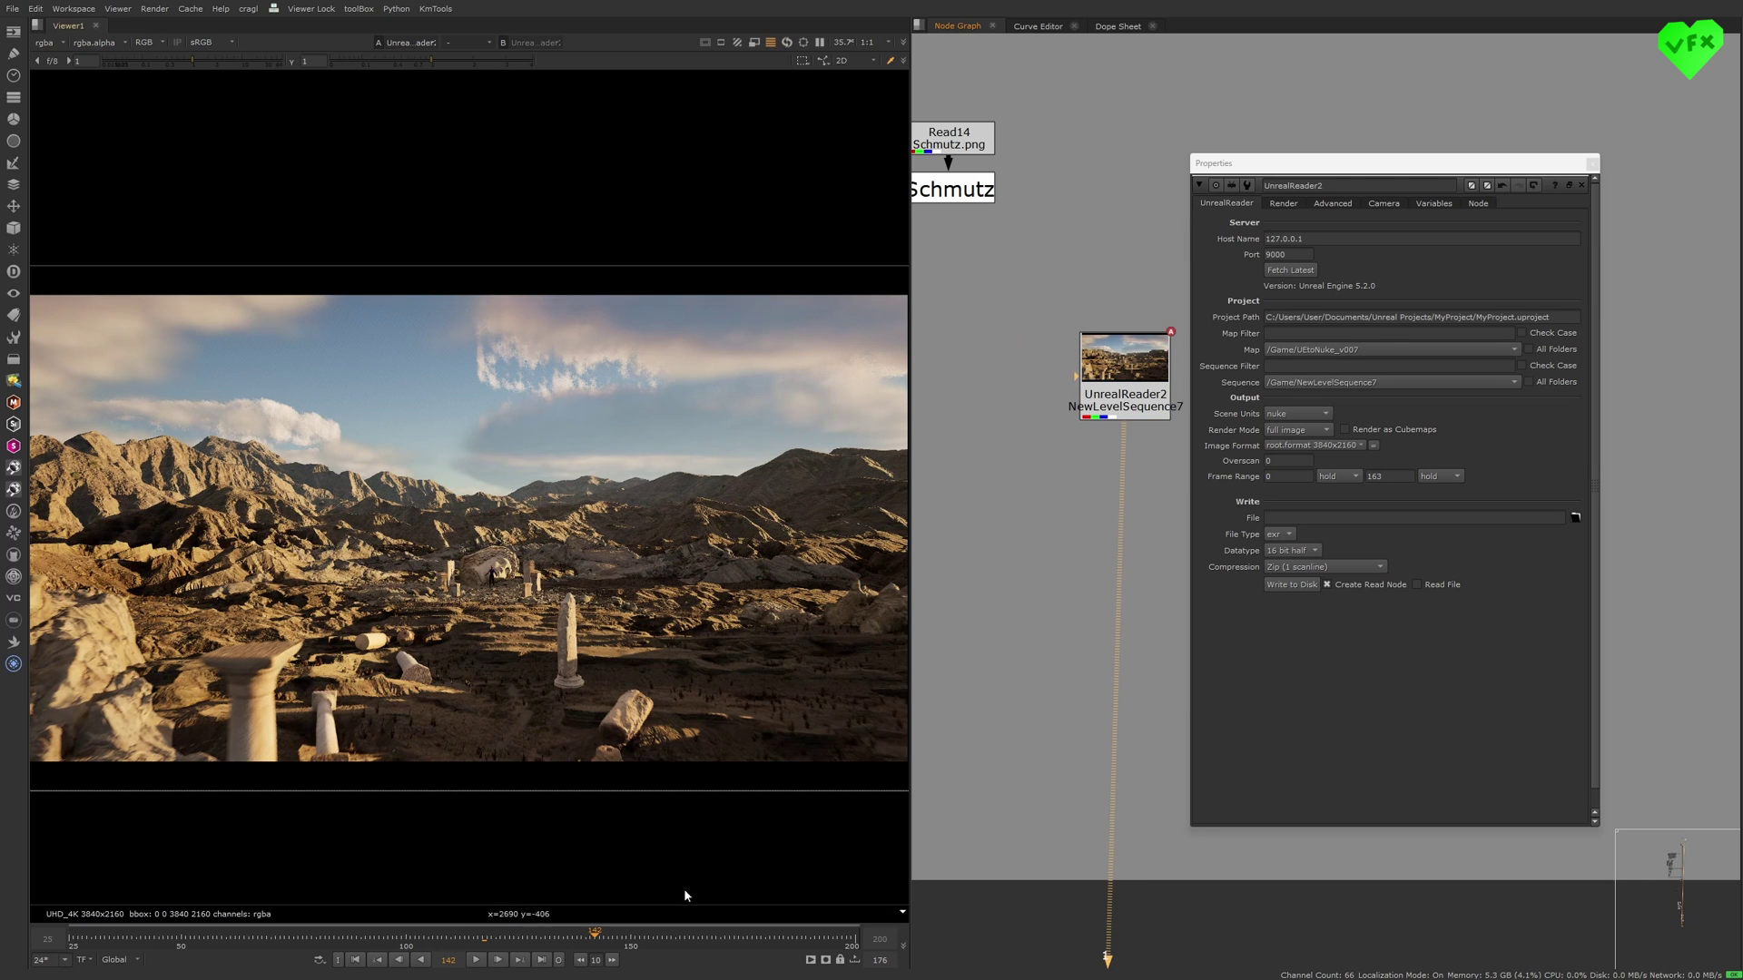
{"action": "left_click", "coordinate": [712, 941]}
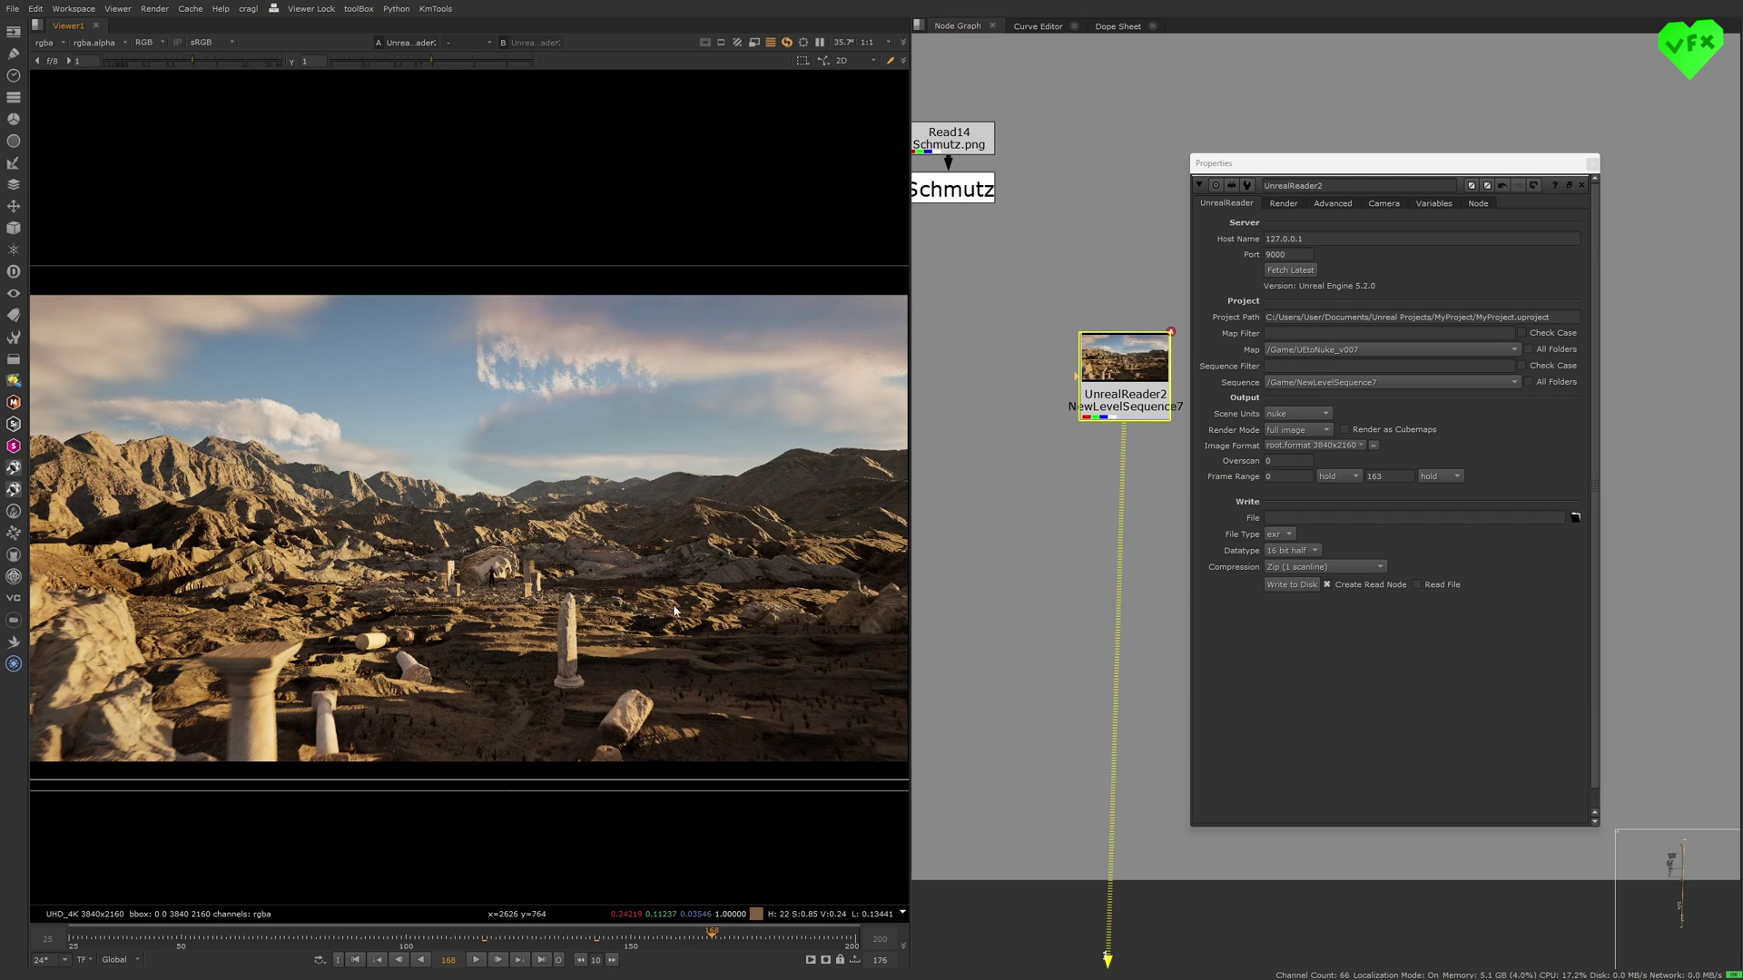
{"action": "mouse_move", "coordinate": [673, 611]}
{"action": "middle_mouse_down"}
{"action": "mouse_move", "coordinate": [526, 622]}
{"action": "mouse_move", "coordinate": [553, 650]}
{"action": "mouse_move", "coordinate": [673, 623]}
{"action": "middle_mouse_up"}
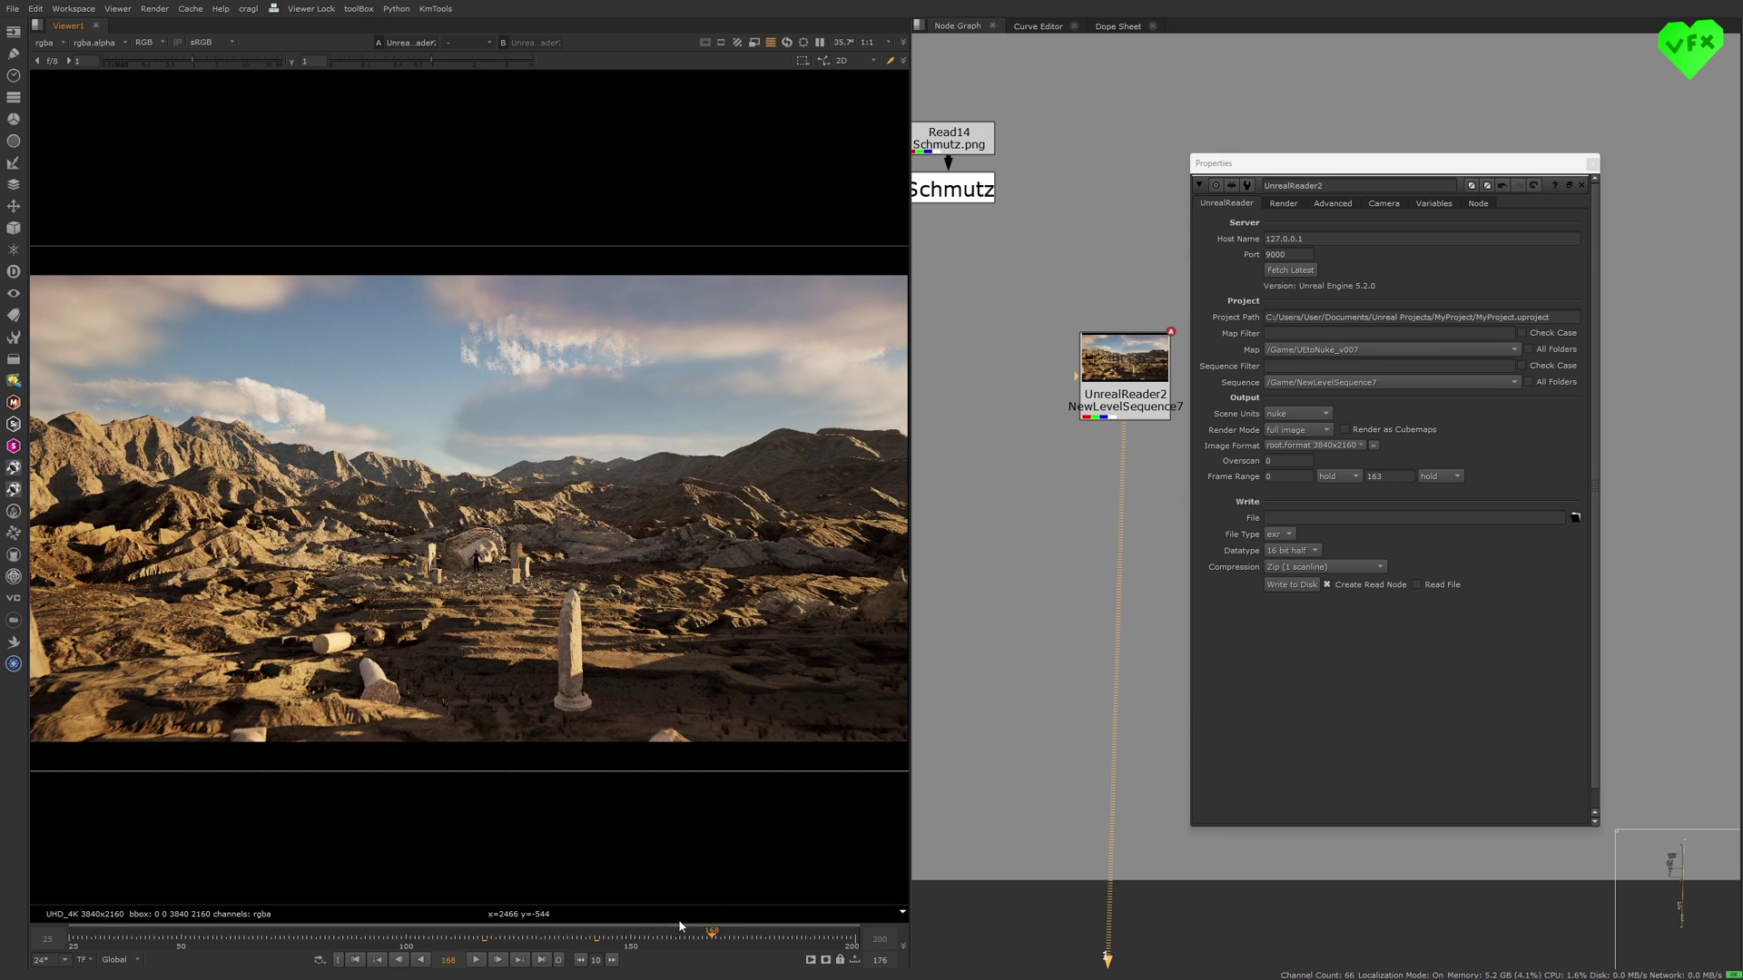
{"action": "left_click_drag", "start_coordinate": [681, 926], "coordinate": [409, 935]}
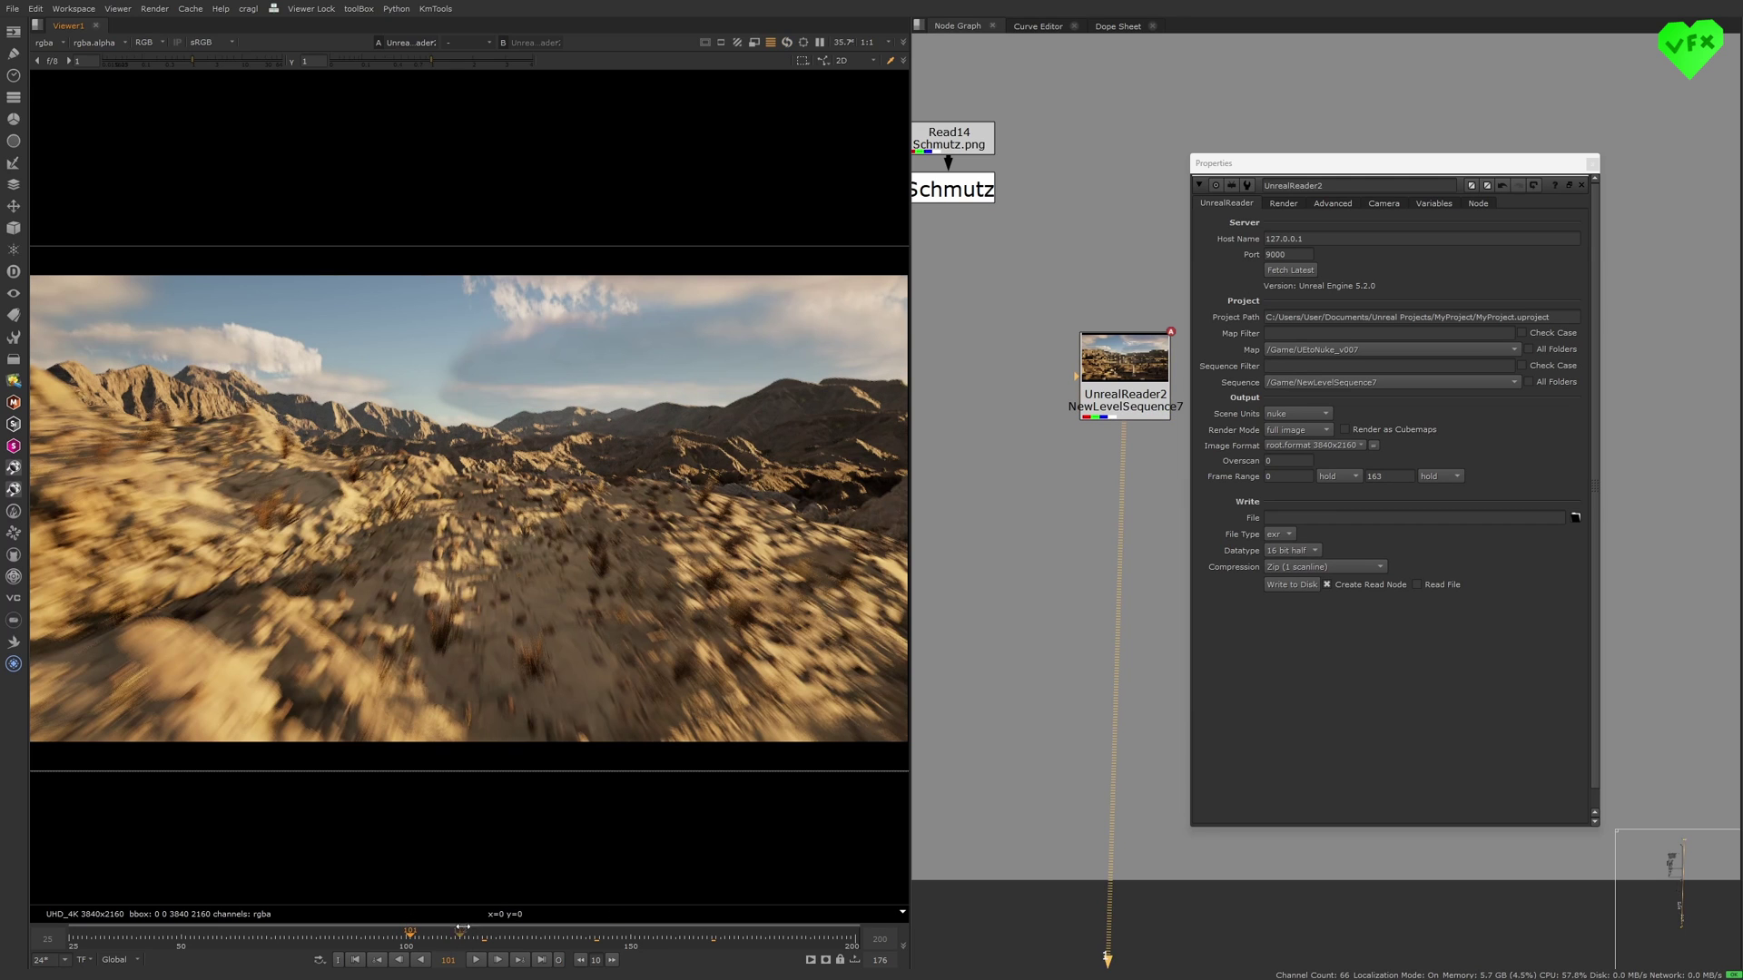
{"action": "left_click_drag", "start_coordinate": [463, 926], "coordinate": [536, 935]}
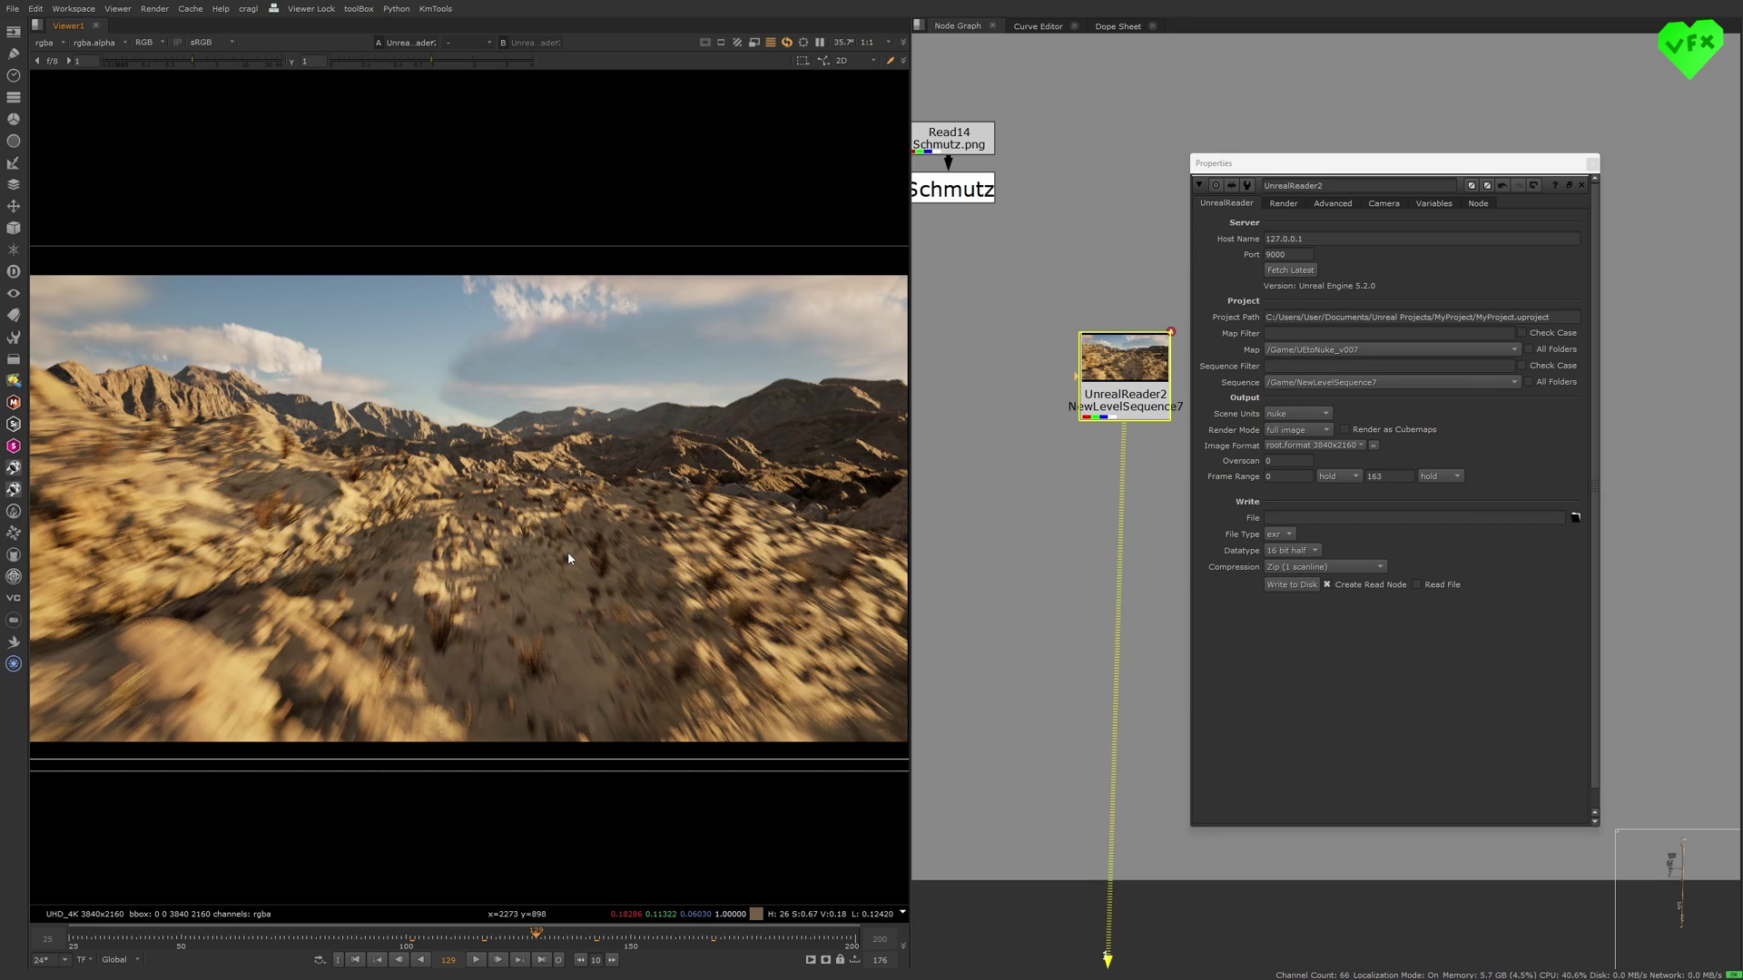
{"action": "left_click", "coordinate": [752, 935]}
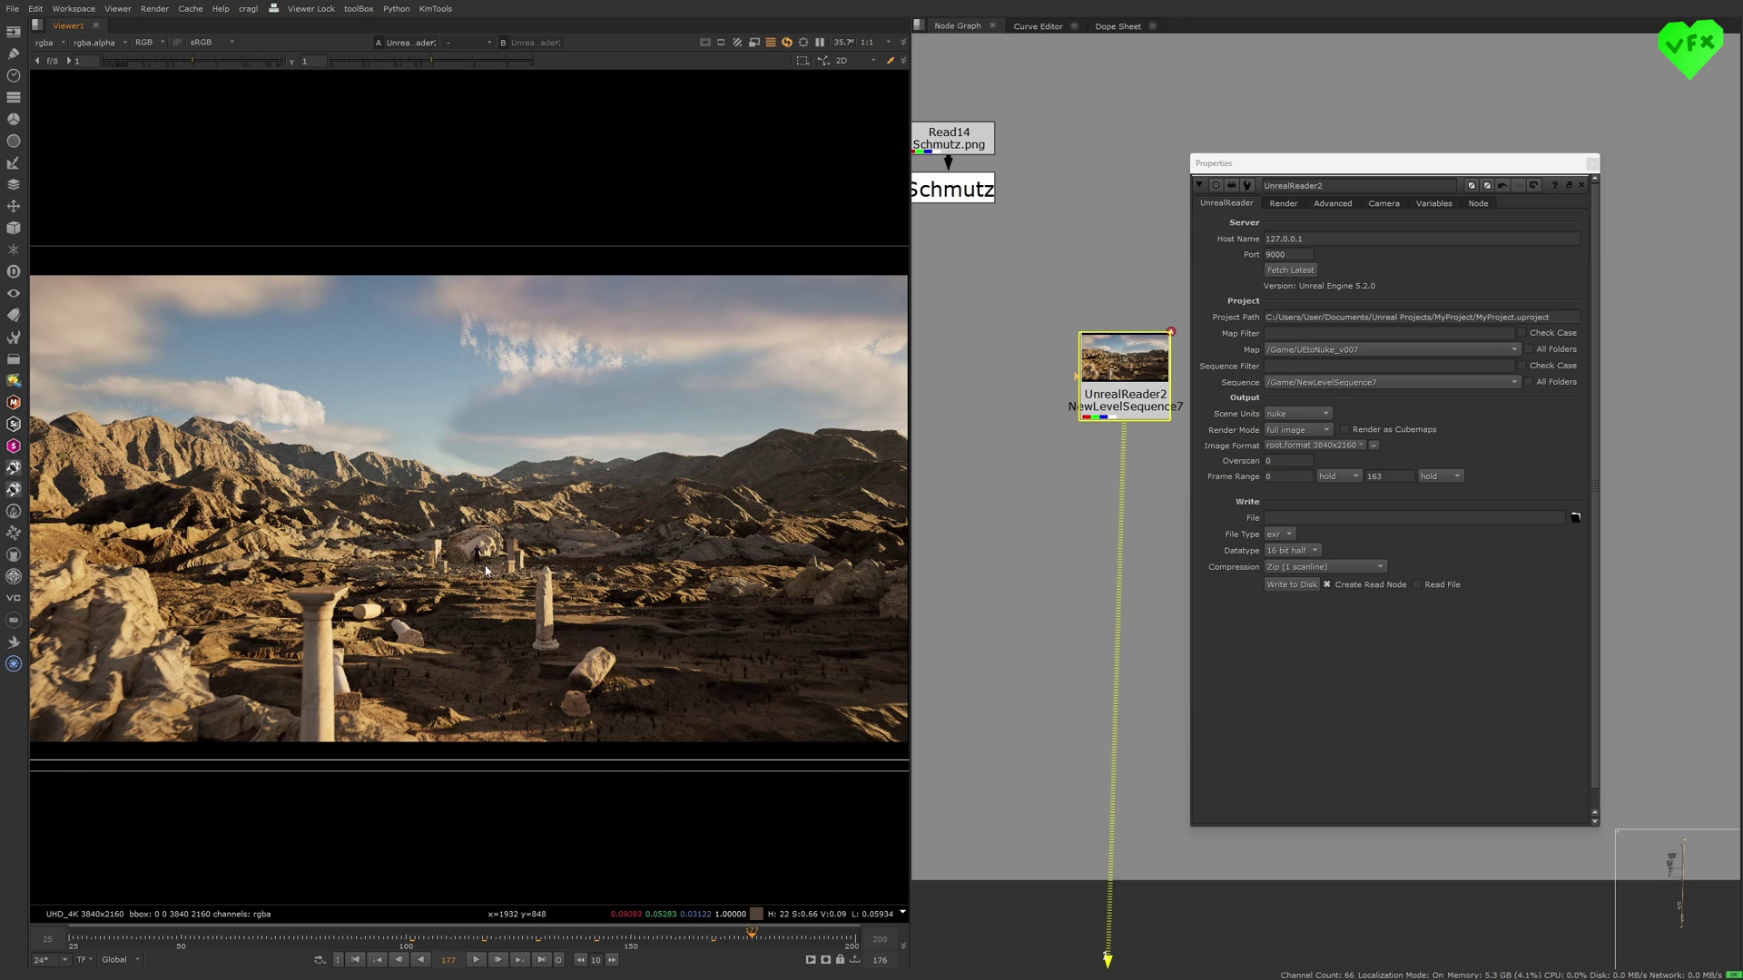
{"action": "left_click", "coordinate": [1014, 493]}
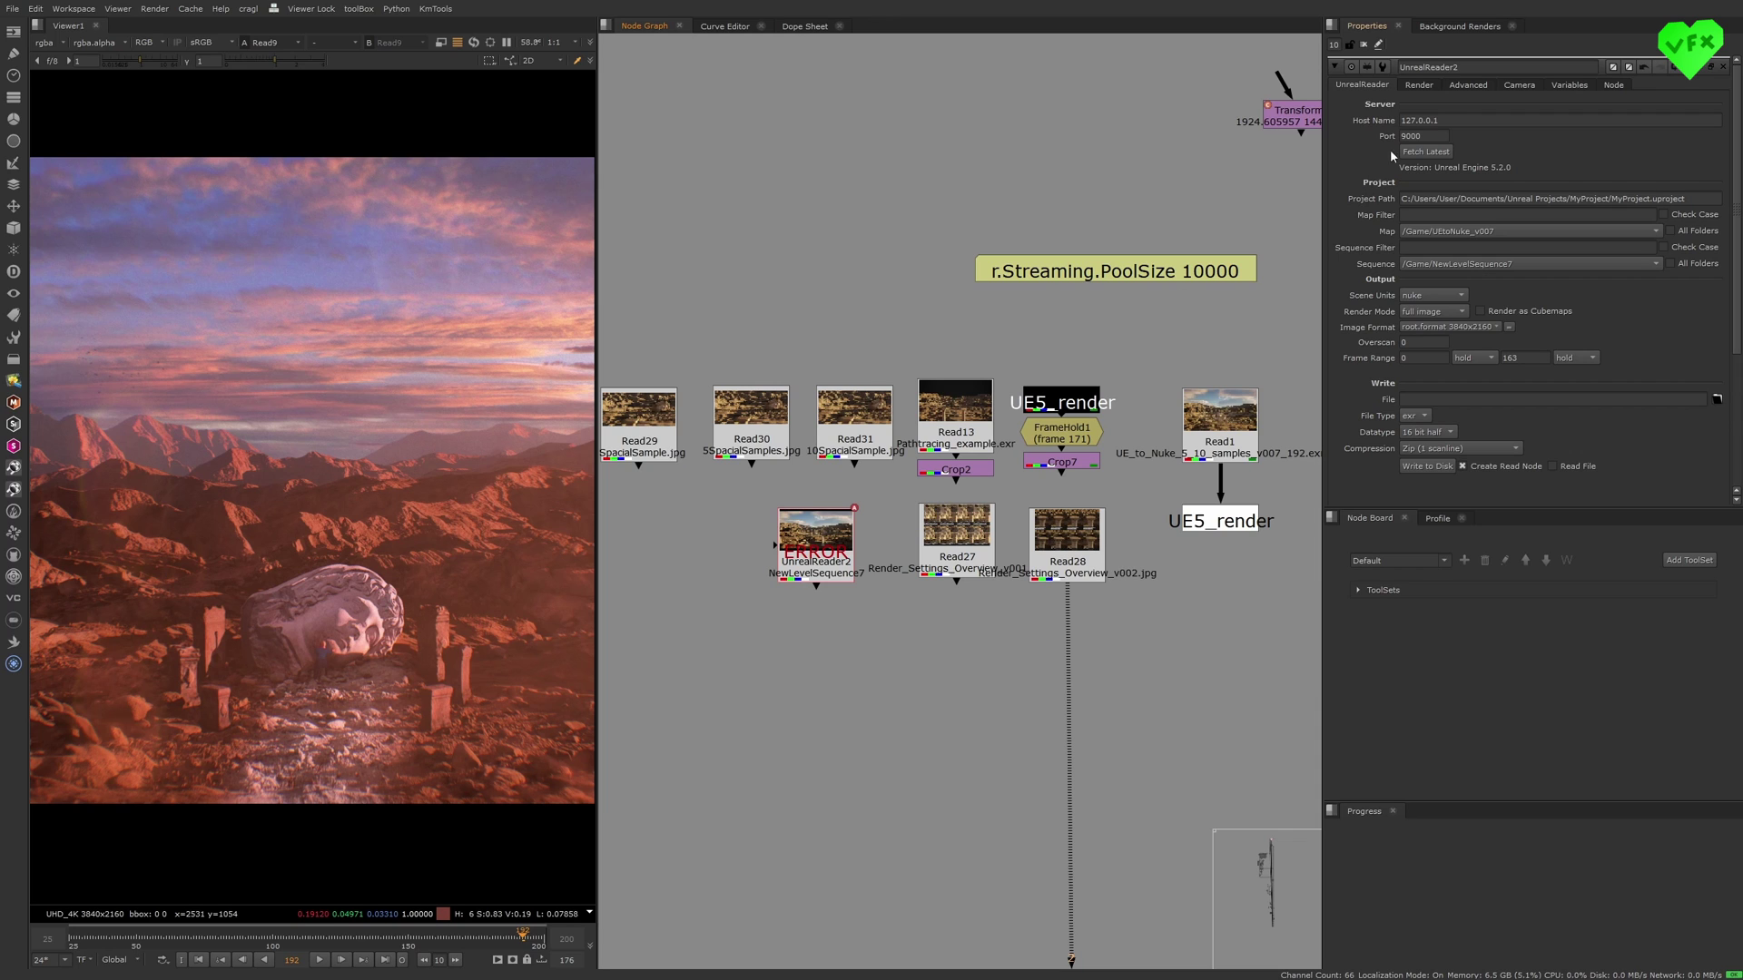
Open the UnrealReader's advanced settings and examine the anti-aliasing, game override and motion blur options.
{"action": "left_click", "coordinate": [1471, 84]}
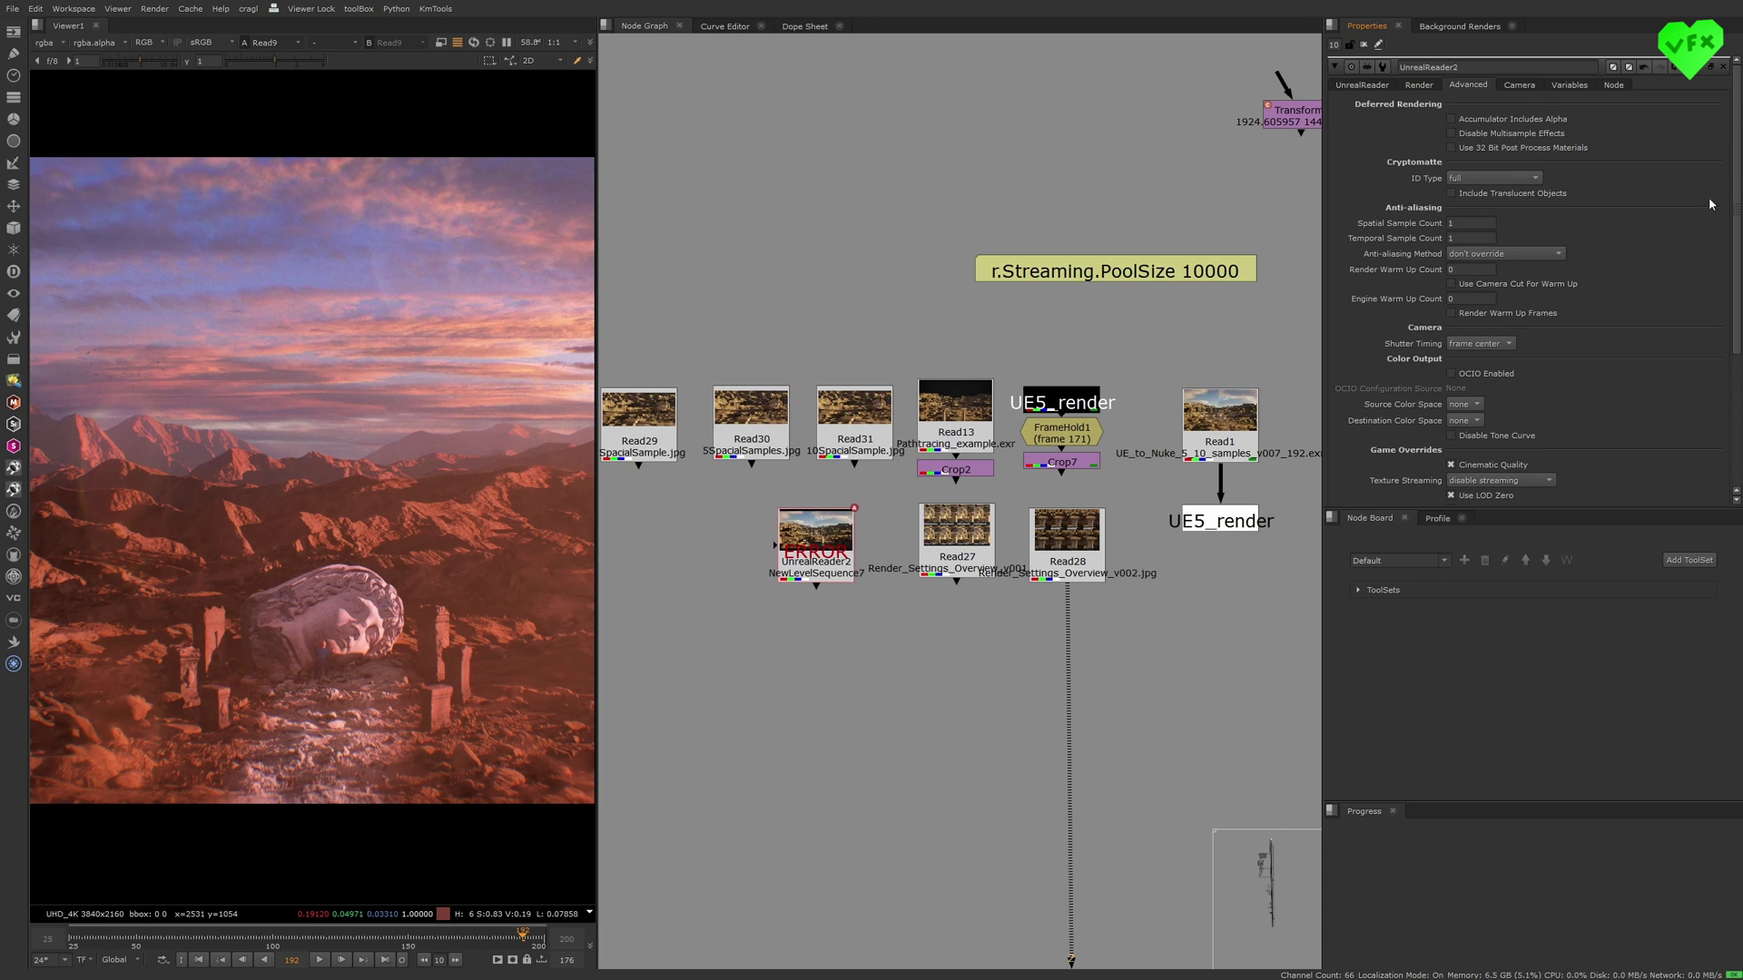
{"action": "left_click_drag", "start_coordinate": [1738, 167], "coordinate": [1735, 330]}
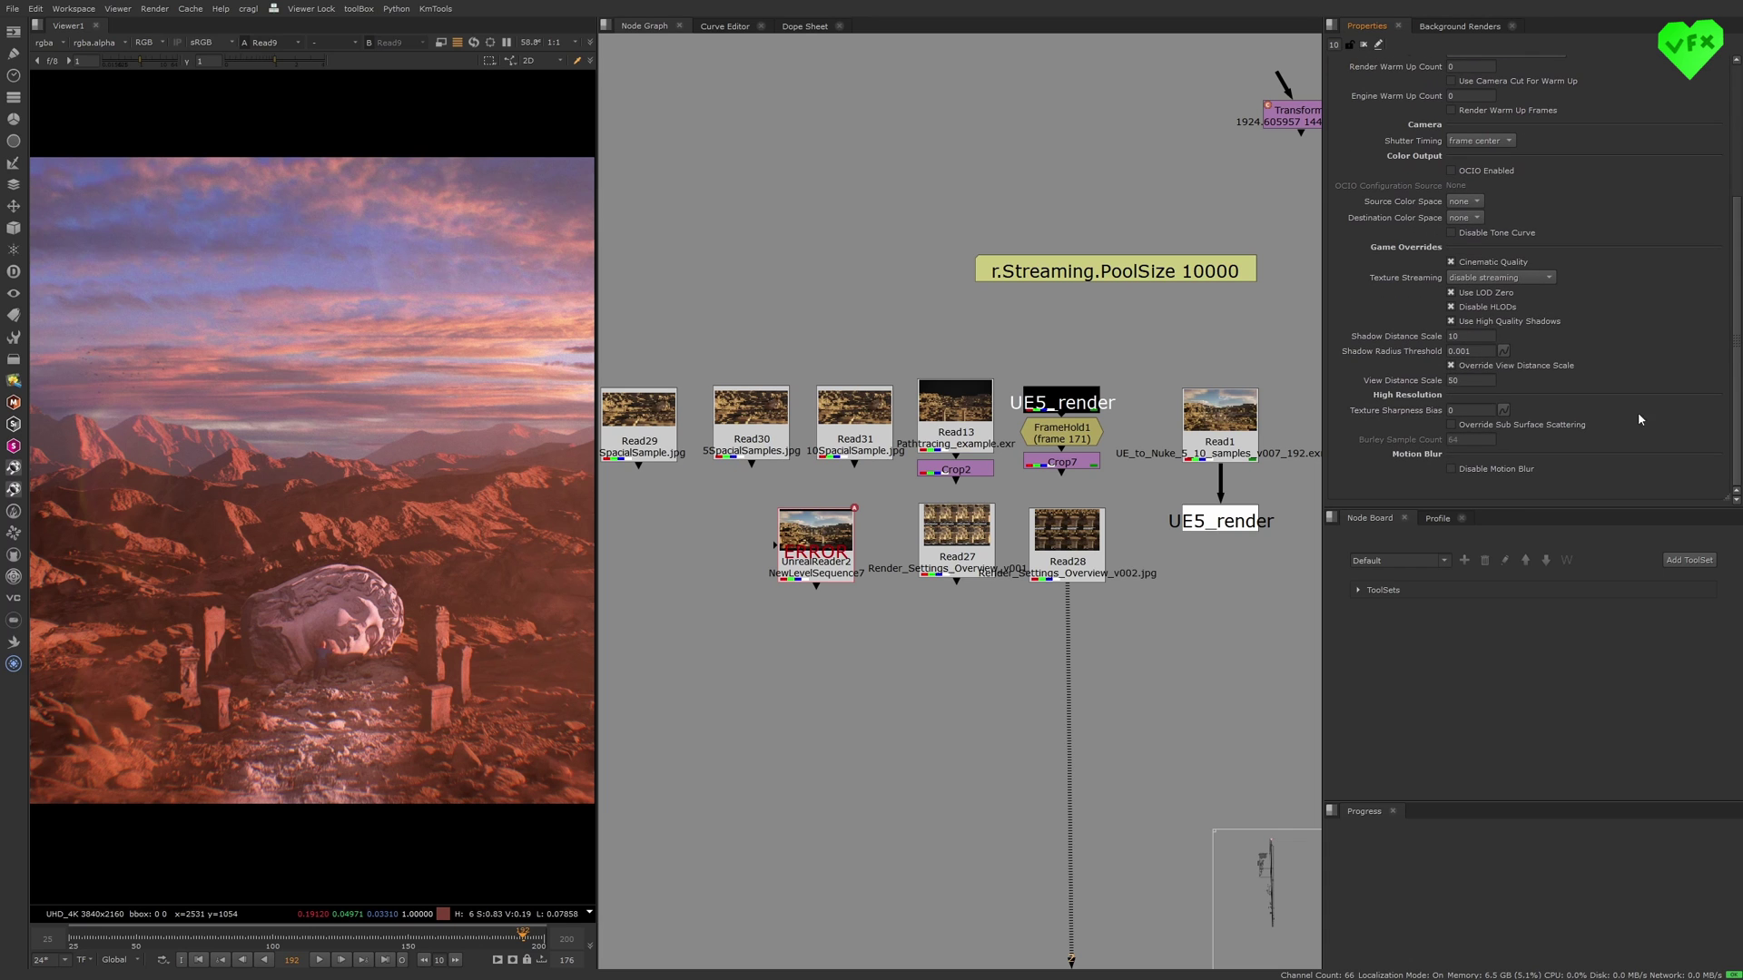
{"action": "scroll", "coordinate": [1736, 301], "scroll_direction": "up", "scroll_amount": 5}
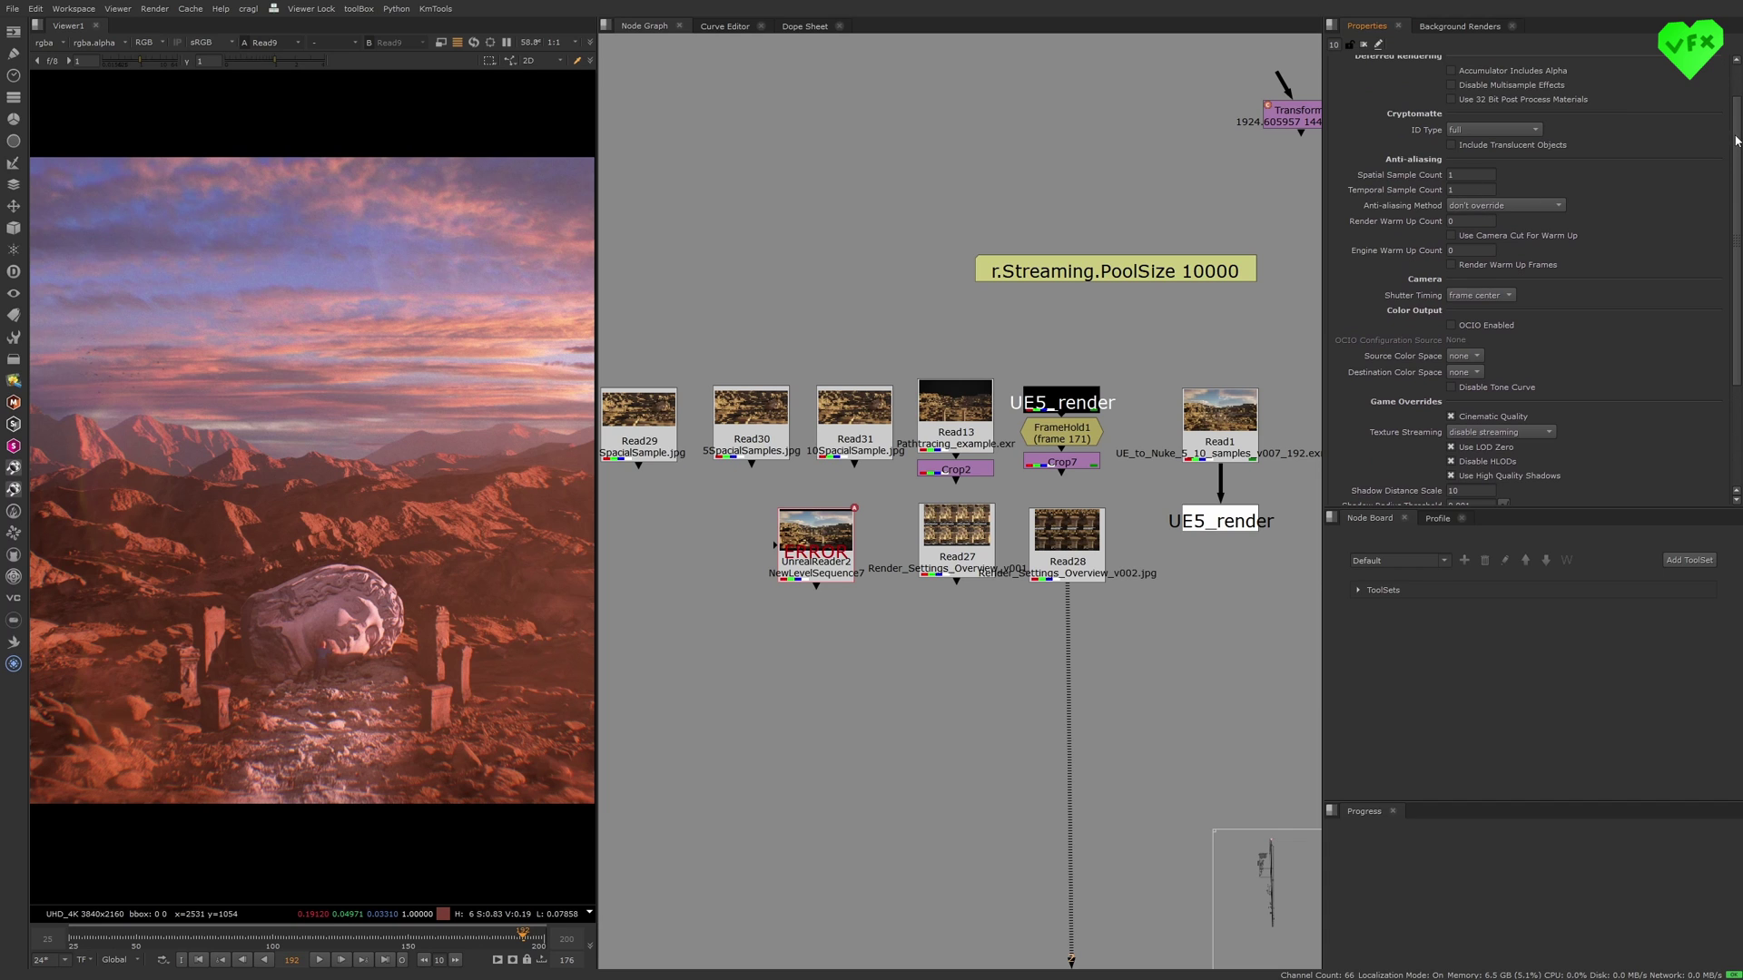
{"action": "scroll", "coordinate": [1706, 272], "scroll_direction": "down", "scroll_amount": 5}
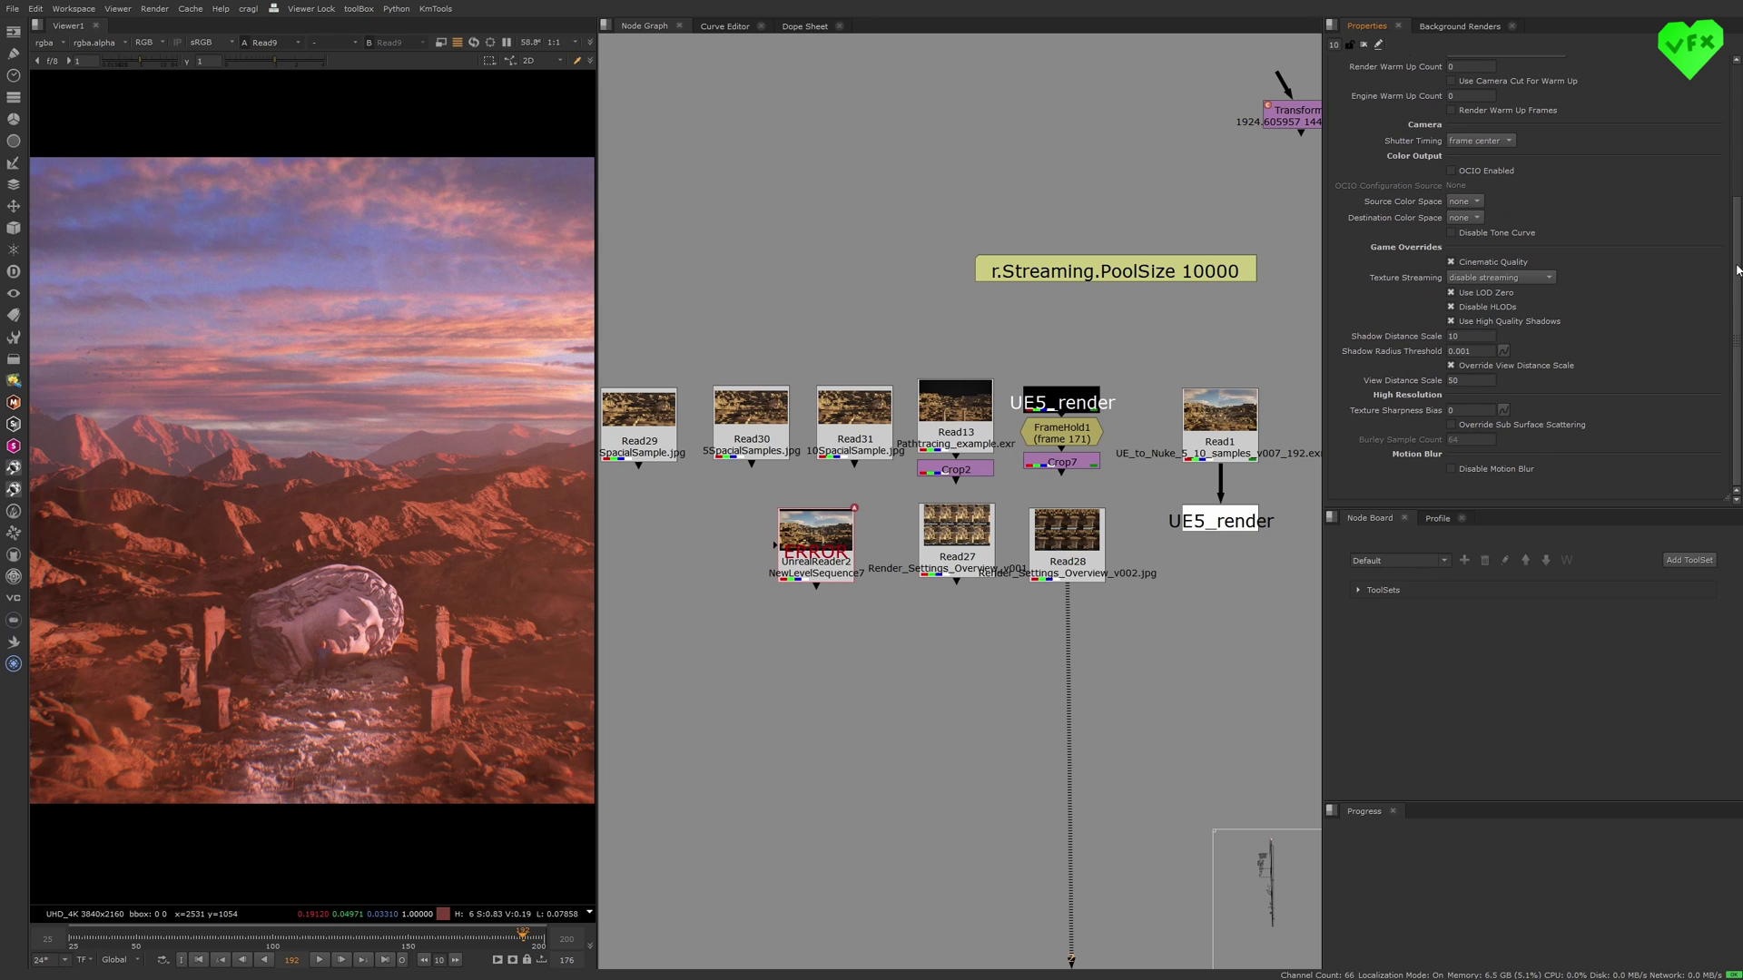
{"action": "scroll", "coordinate": [1736, 270], "scroll_direction": "up", "scroll_amount": 5}
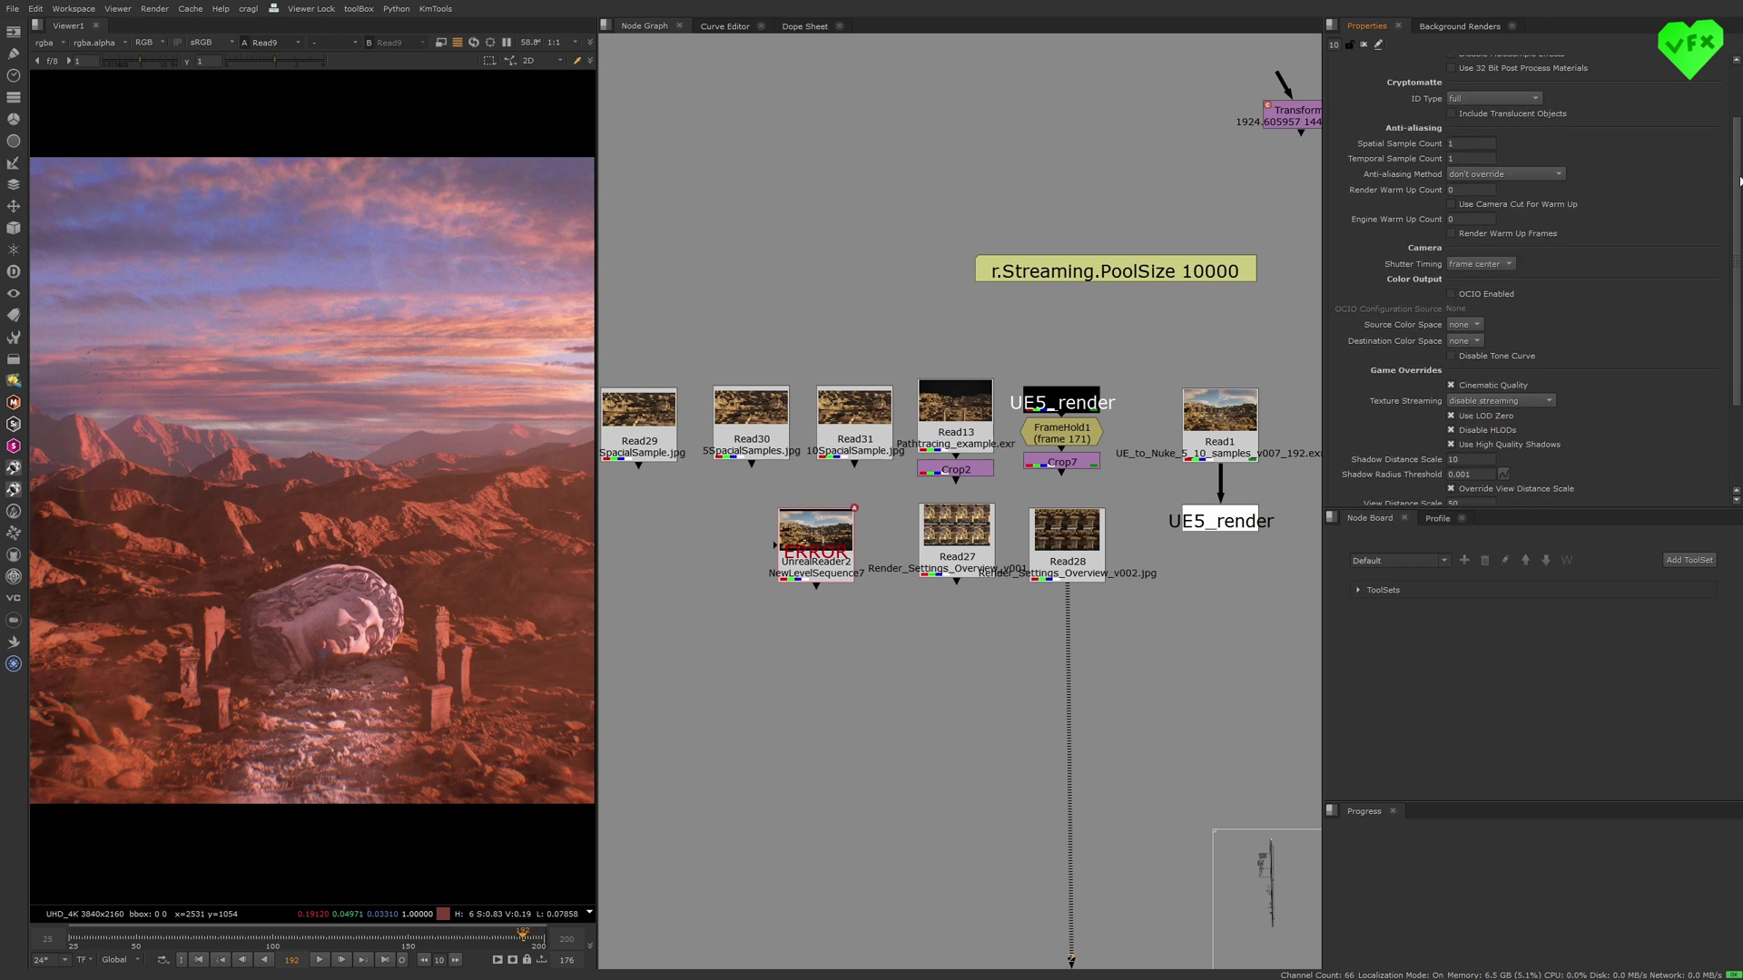
Connect the render settings overviews Read27 and Read28 to viewer inputs 1 and 2, and show Read27 full screen.
{"action": "left_click", "coordinate": [979, 550]}
{"action": "key", "text": "1"}
{"action": "left_click", "coordinate": [1062, 546]}
{"action": "key", "text": "2"}
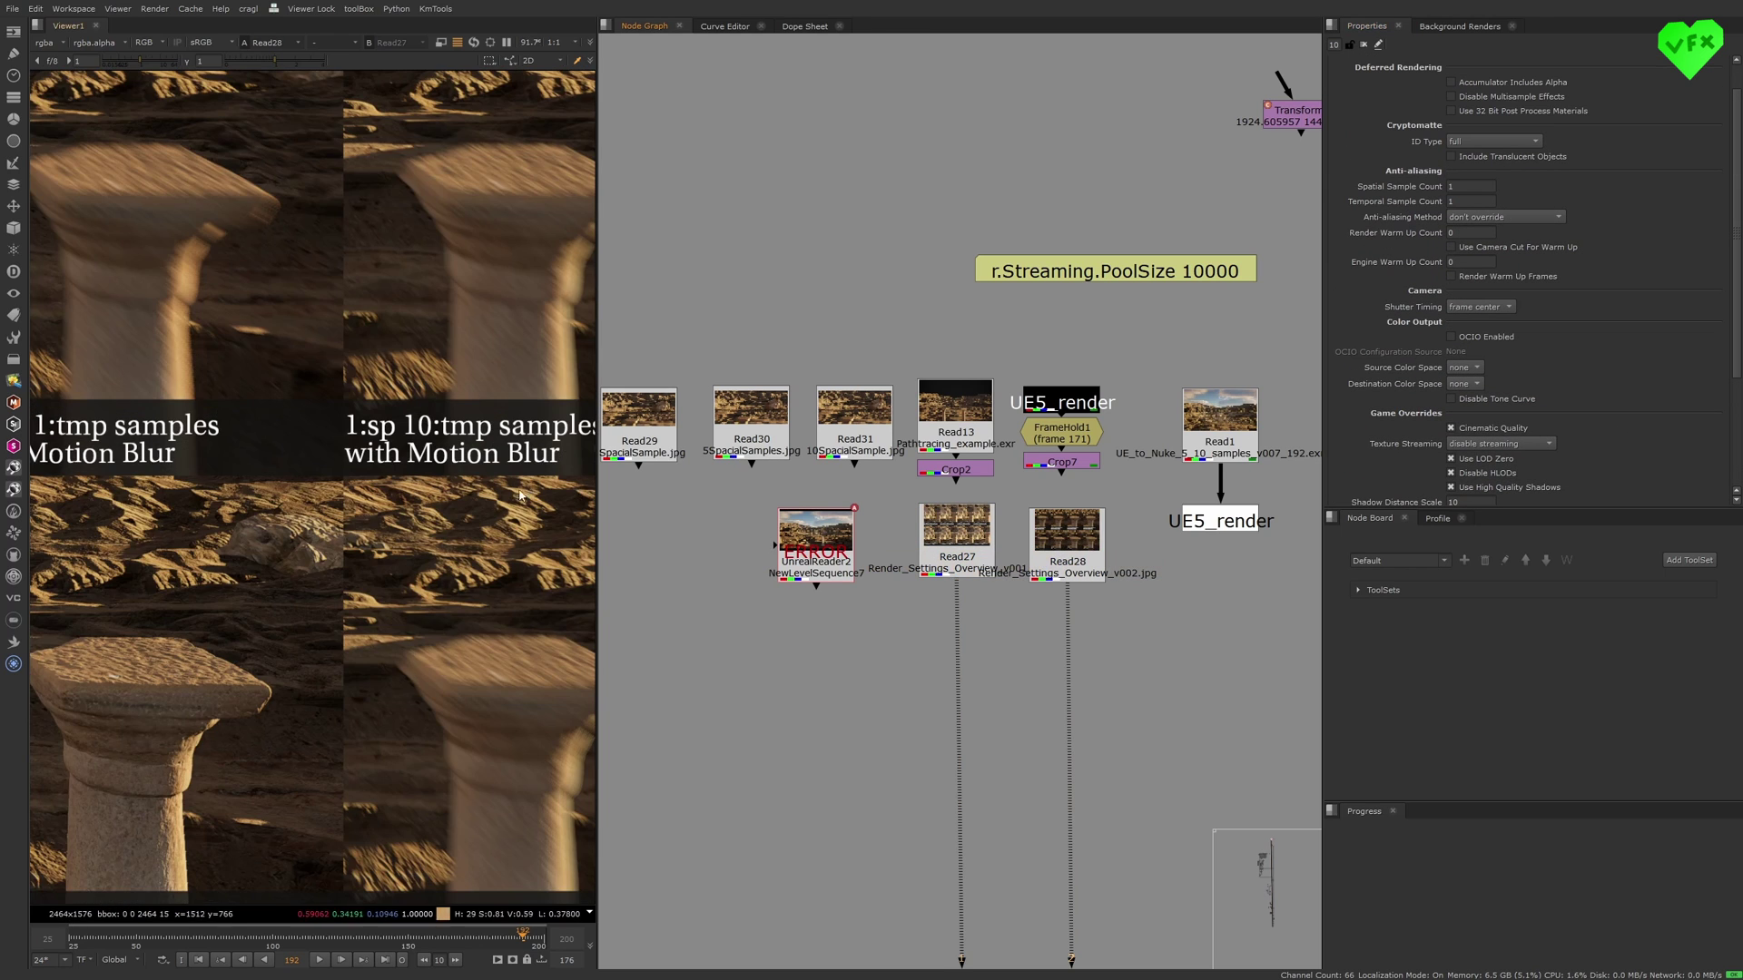
{"action": "middle_click_drag", "start_coordinate": [521, 496], "coordinate": [866, 520]}
{"action": "key", "text": "space"}
{"action": "scroll", "coordinate": [661, 510], "scroll_direction": "down", "scroll_amount": 2}
{"action": "key", "text": "1"}
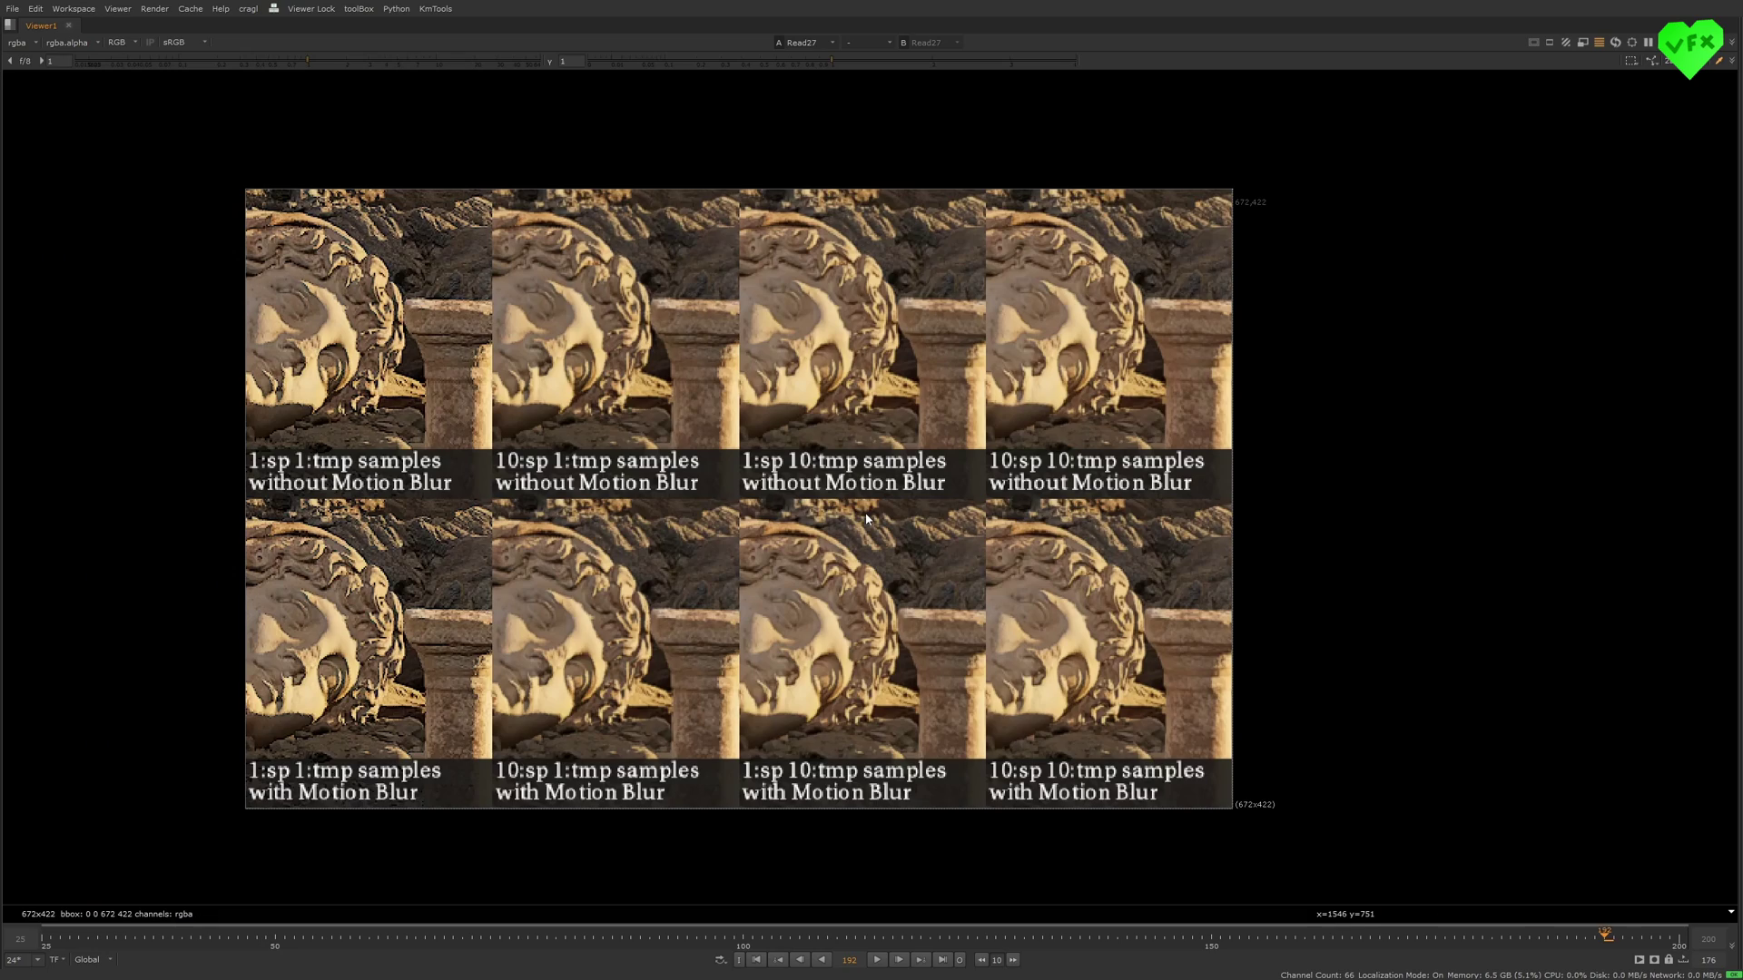
Compare the spatial and temporal sample results in both overviews, and return to the UnrealReader's motion blur settings.
{"action": "key", "text": "2"}
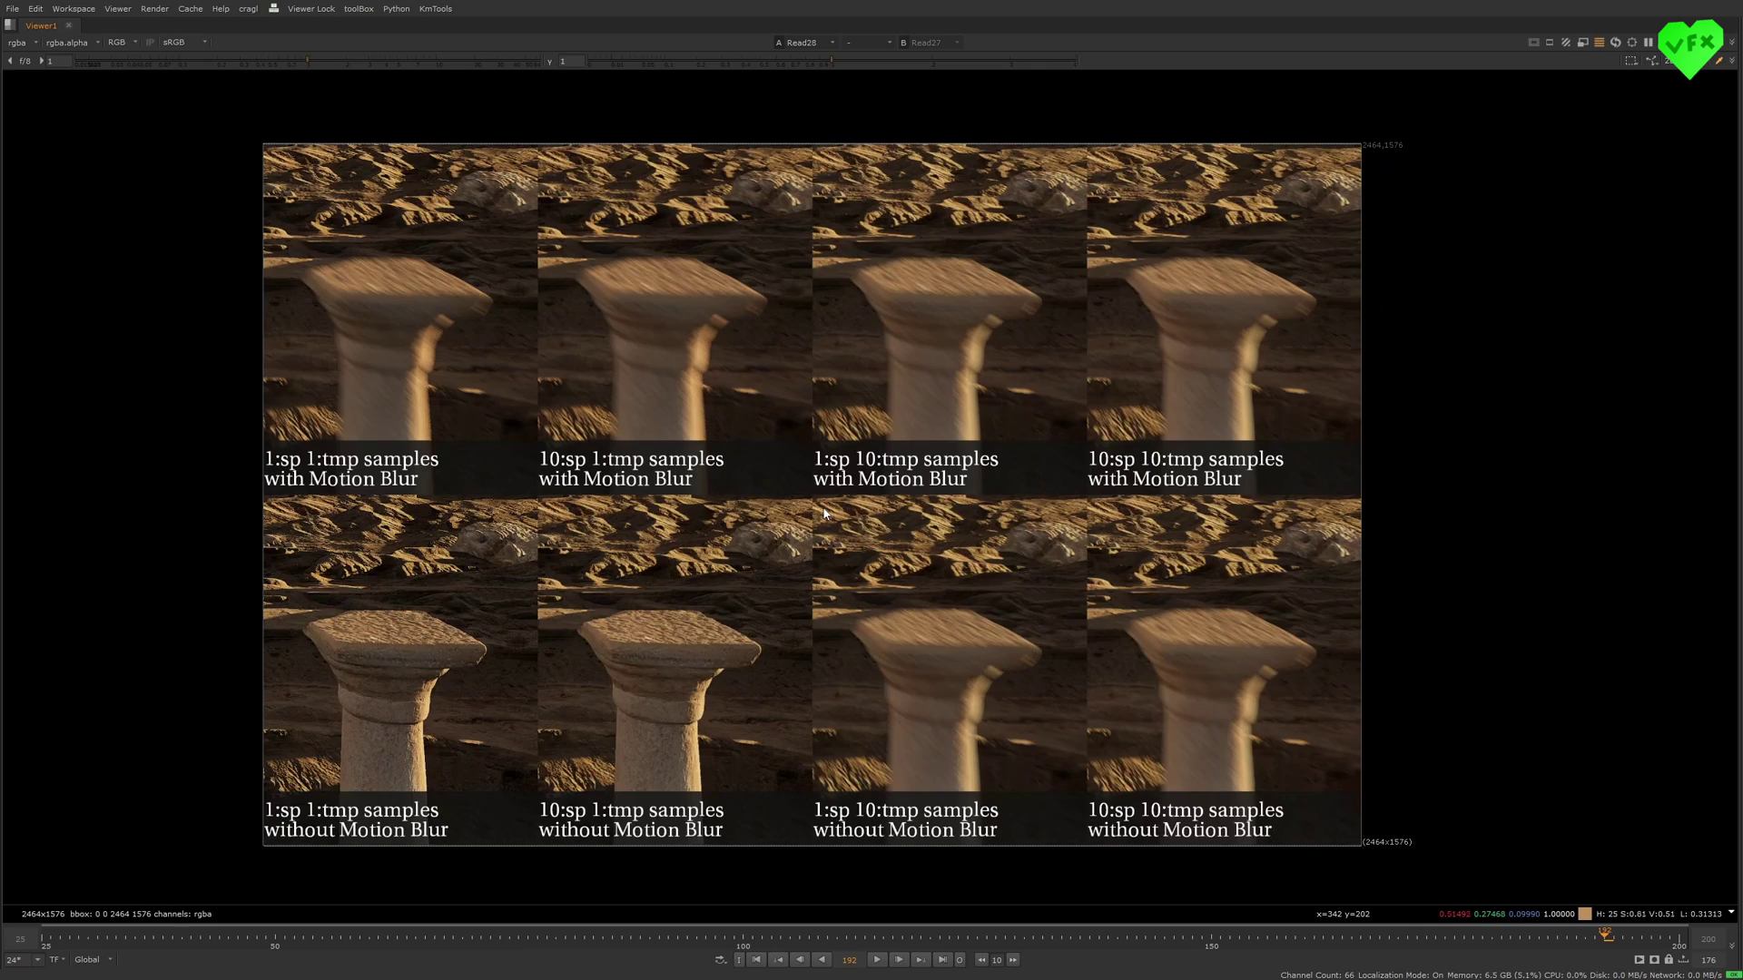
{"action": "key", "text": "1"}
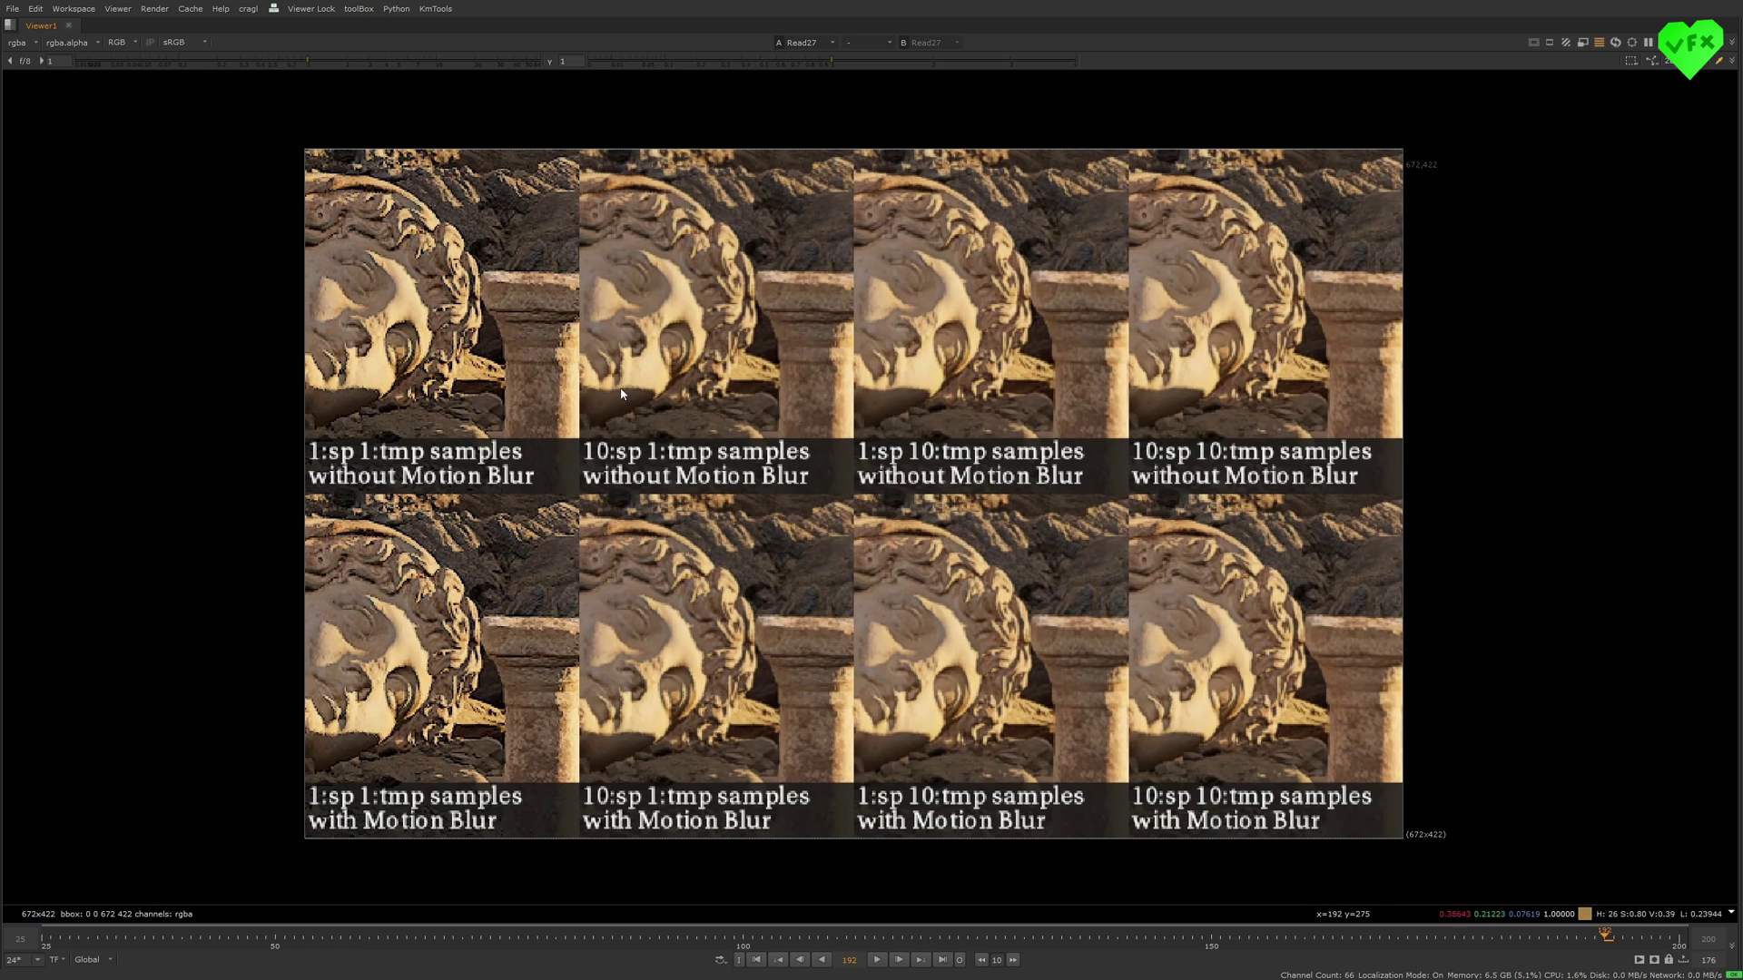
{"action": "key", "text": "f"}
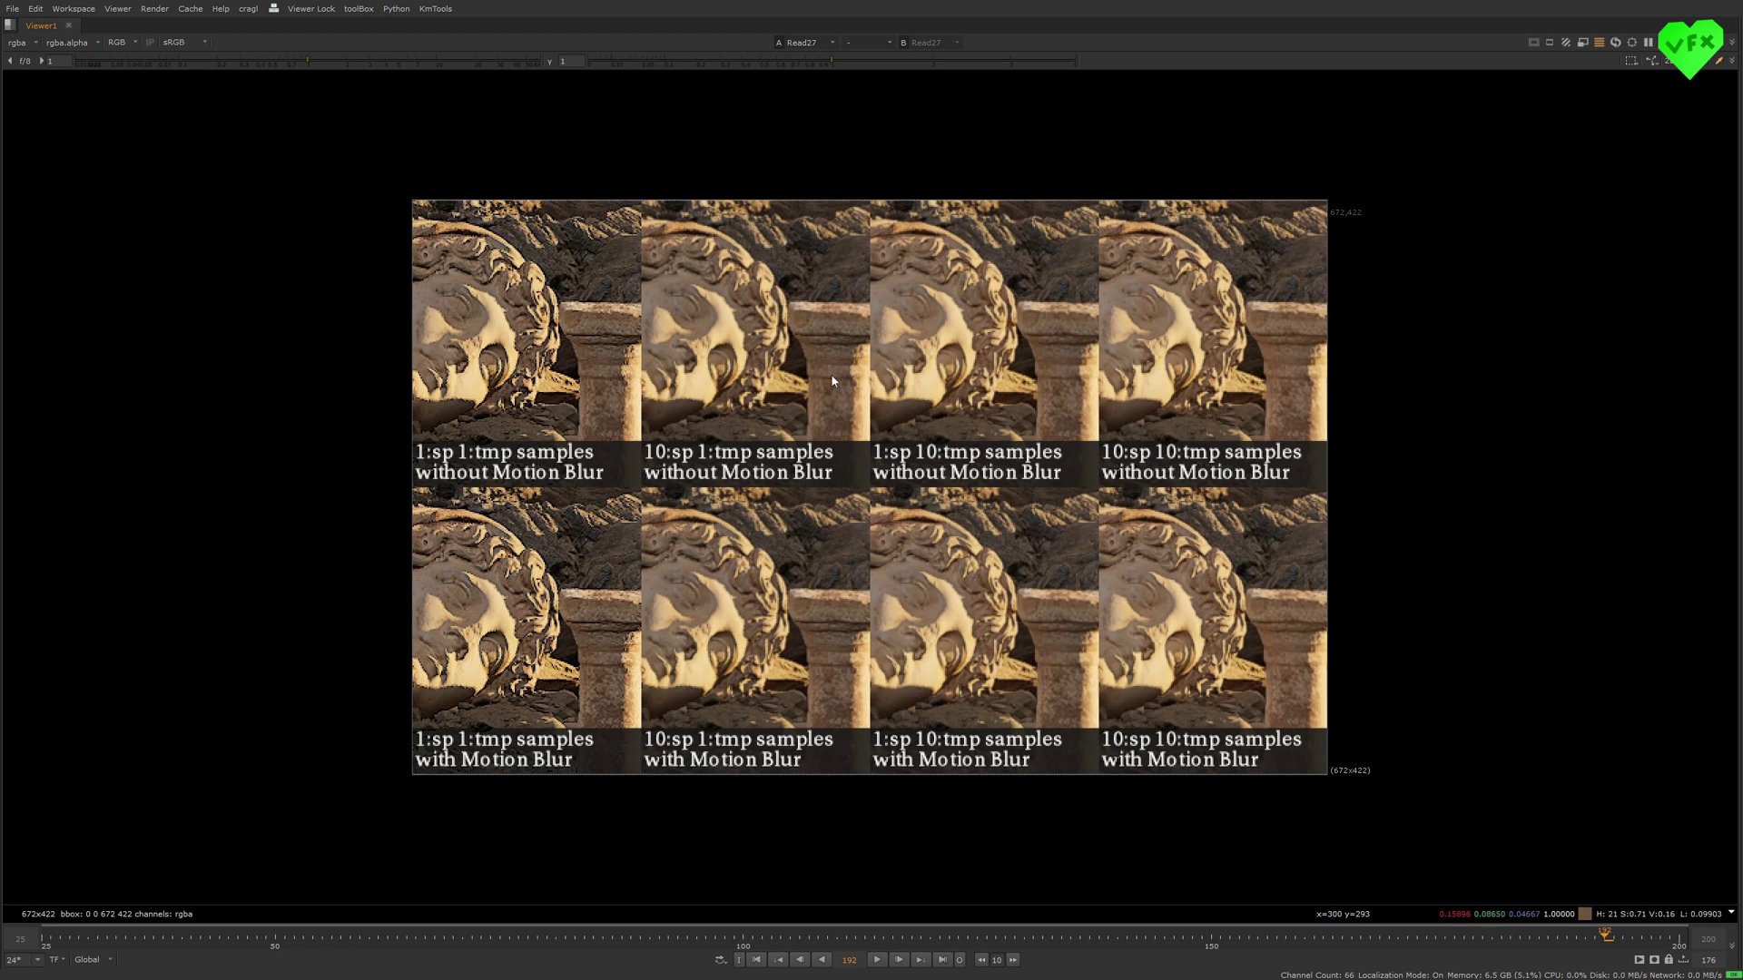
{"action": "key", "text": "2"}
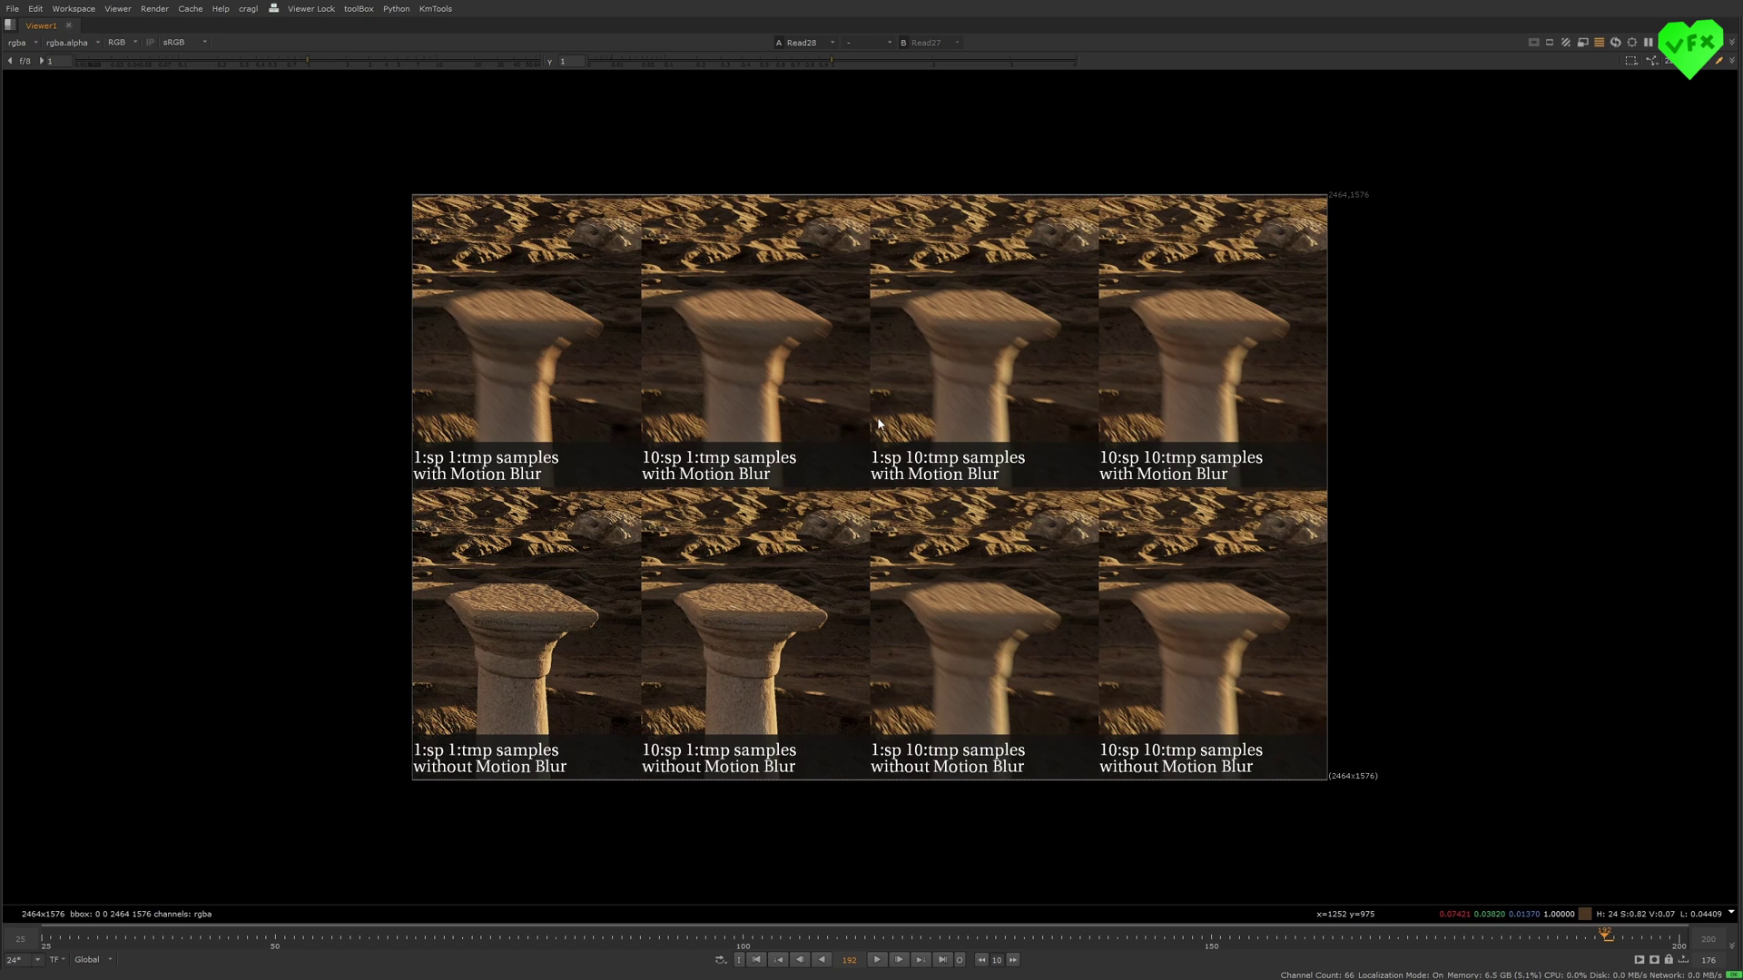
{"action": "scroll", "coordinate": [804, 445], "scroll_direction": "up", "scroll_amount": 1}
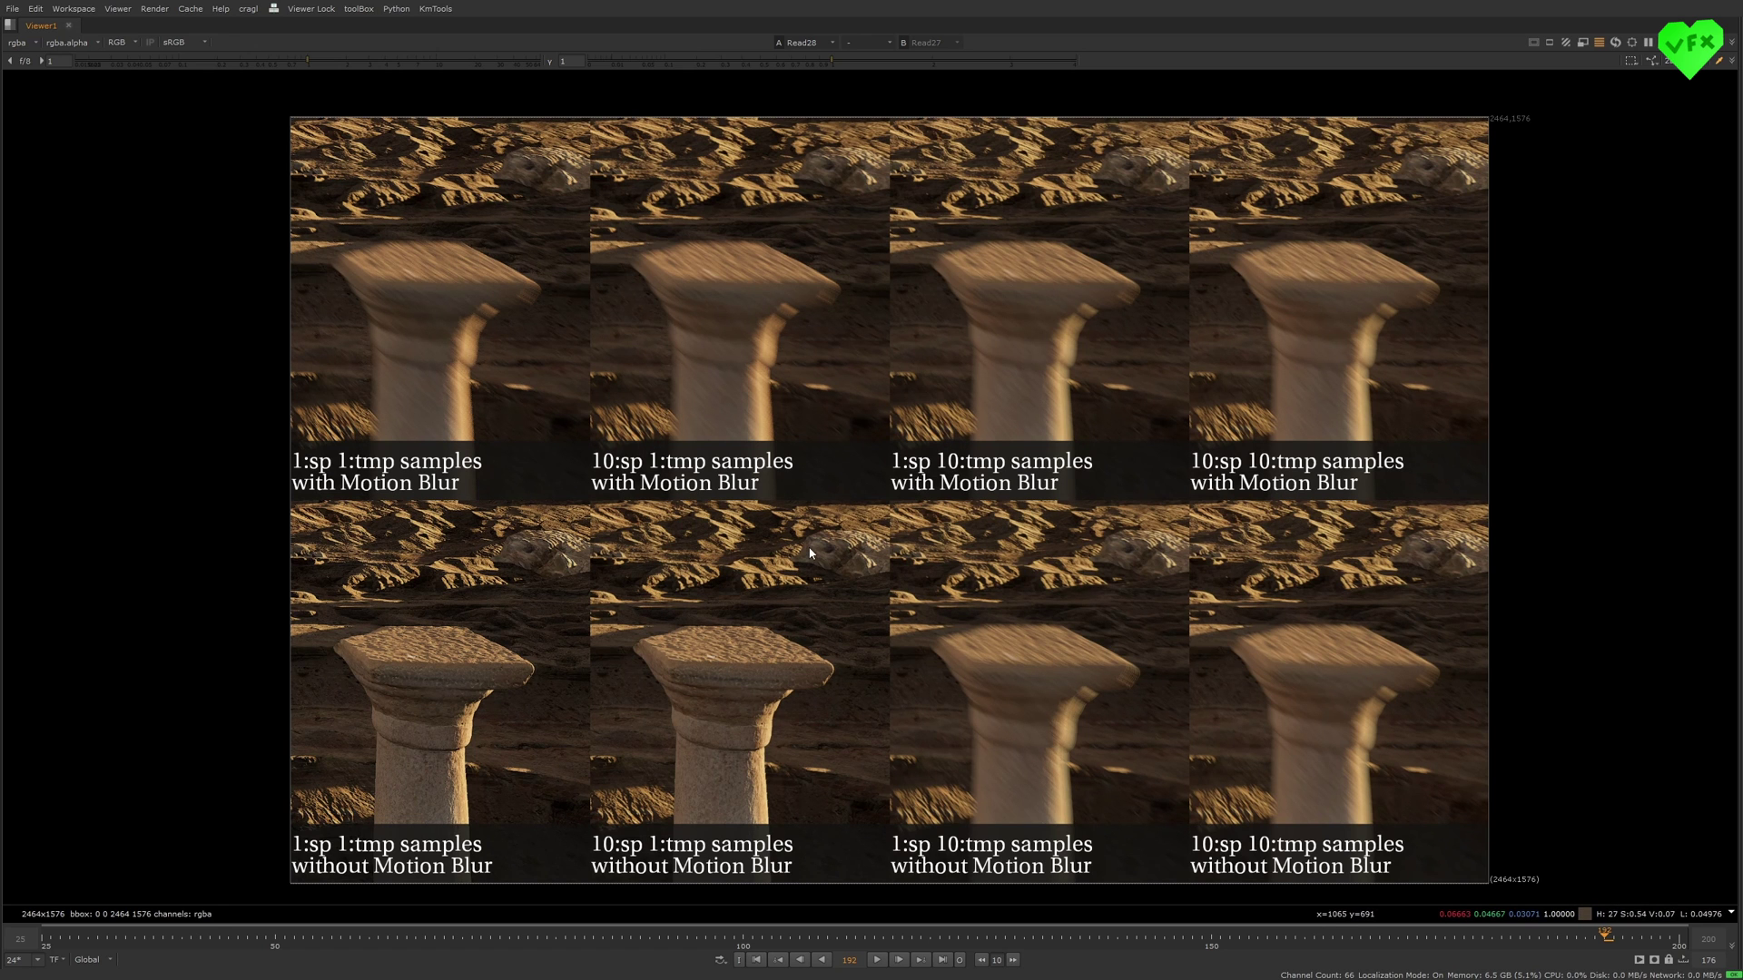
{"action": "key", "text": "1"}
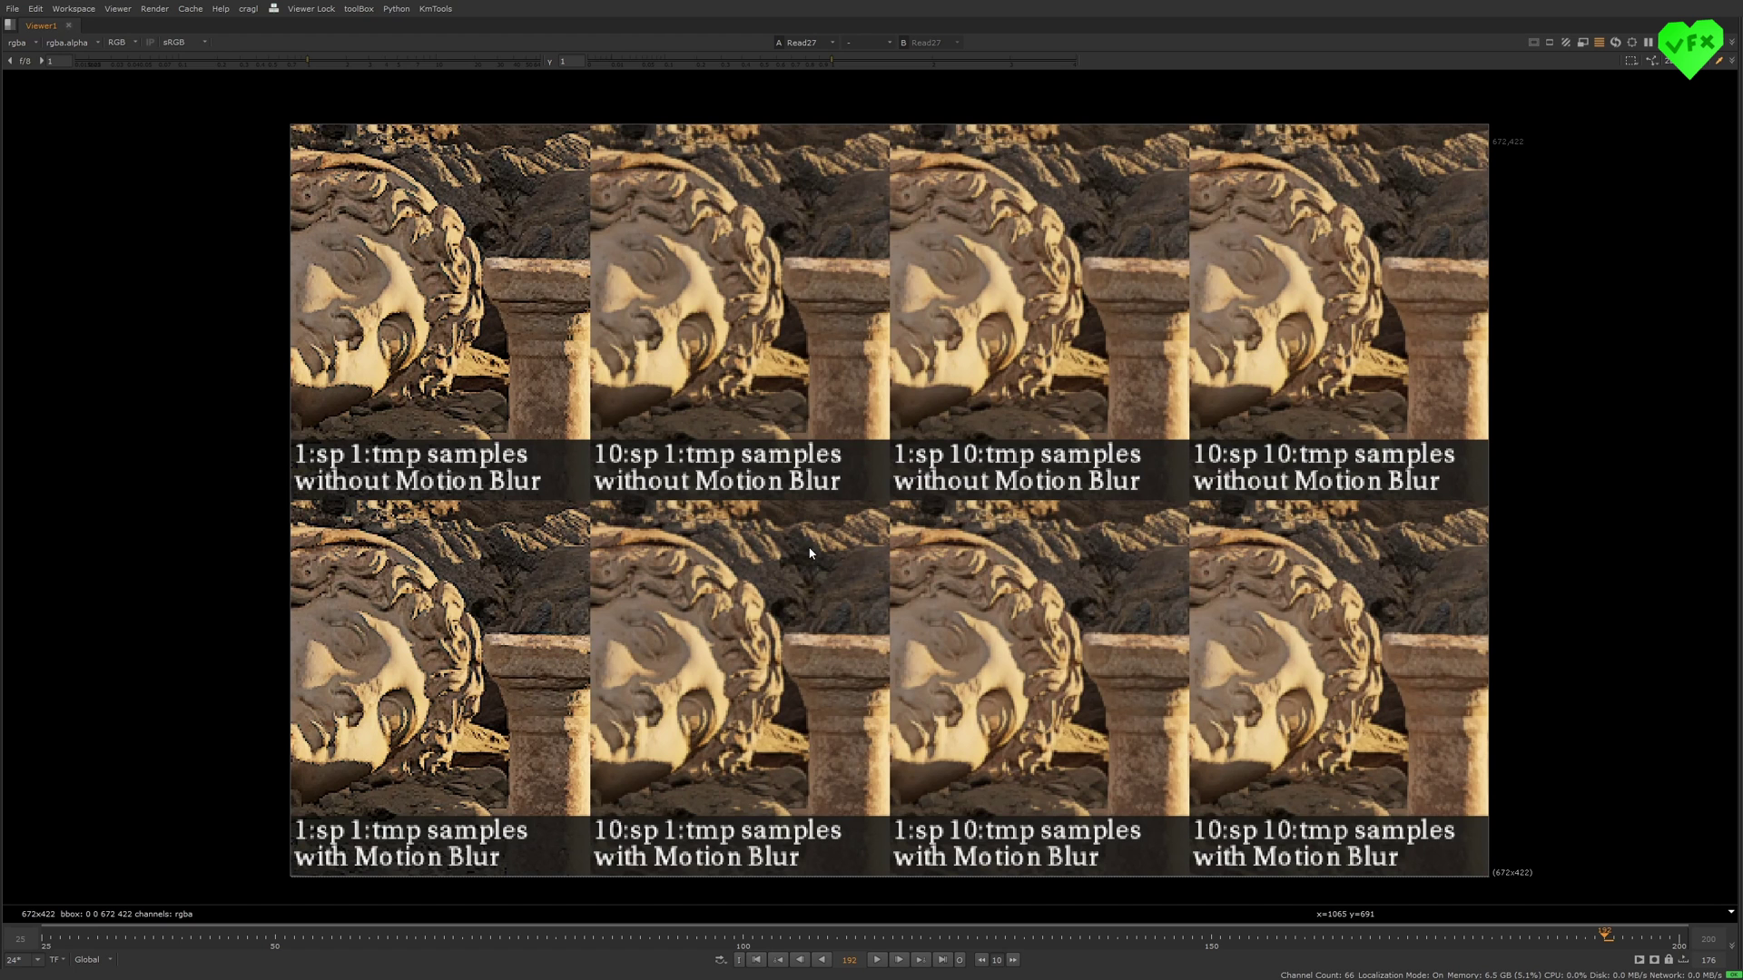
{"action": "key", "text": "2"}
{"action": "key", "text": "space"}
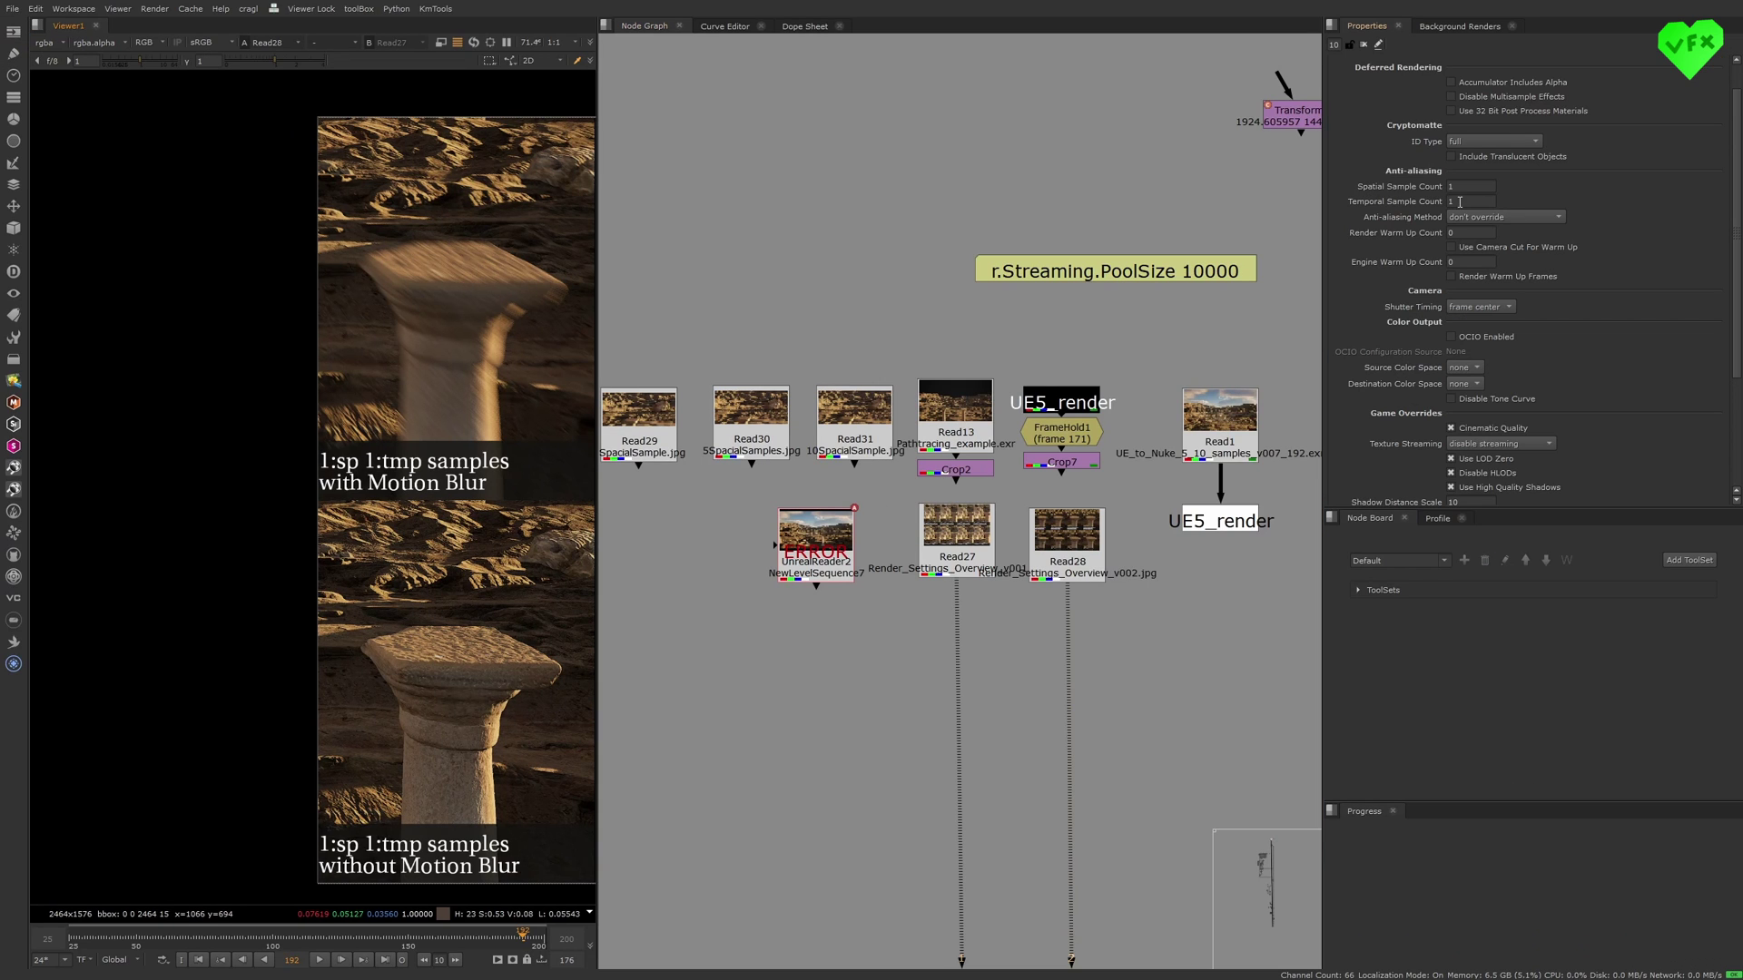
{"action": "scroll", "coordinate": [1721, 332], "scroll_direction": "down", "scroll_amount": 4}
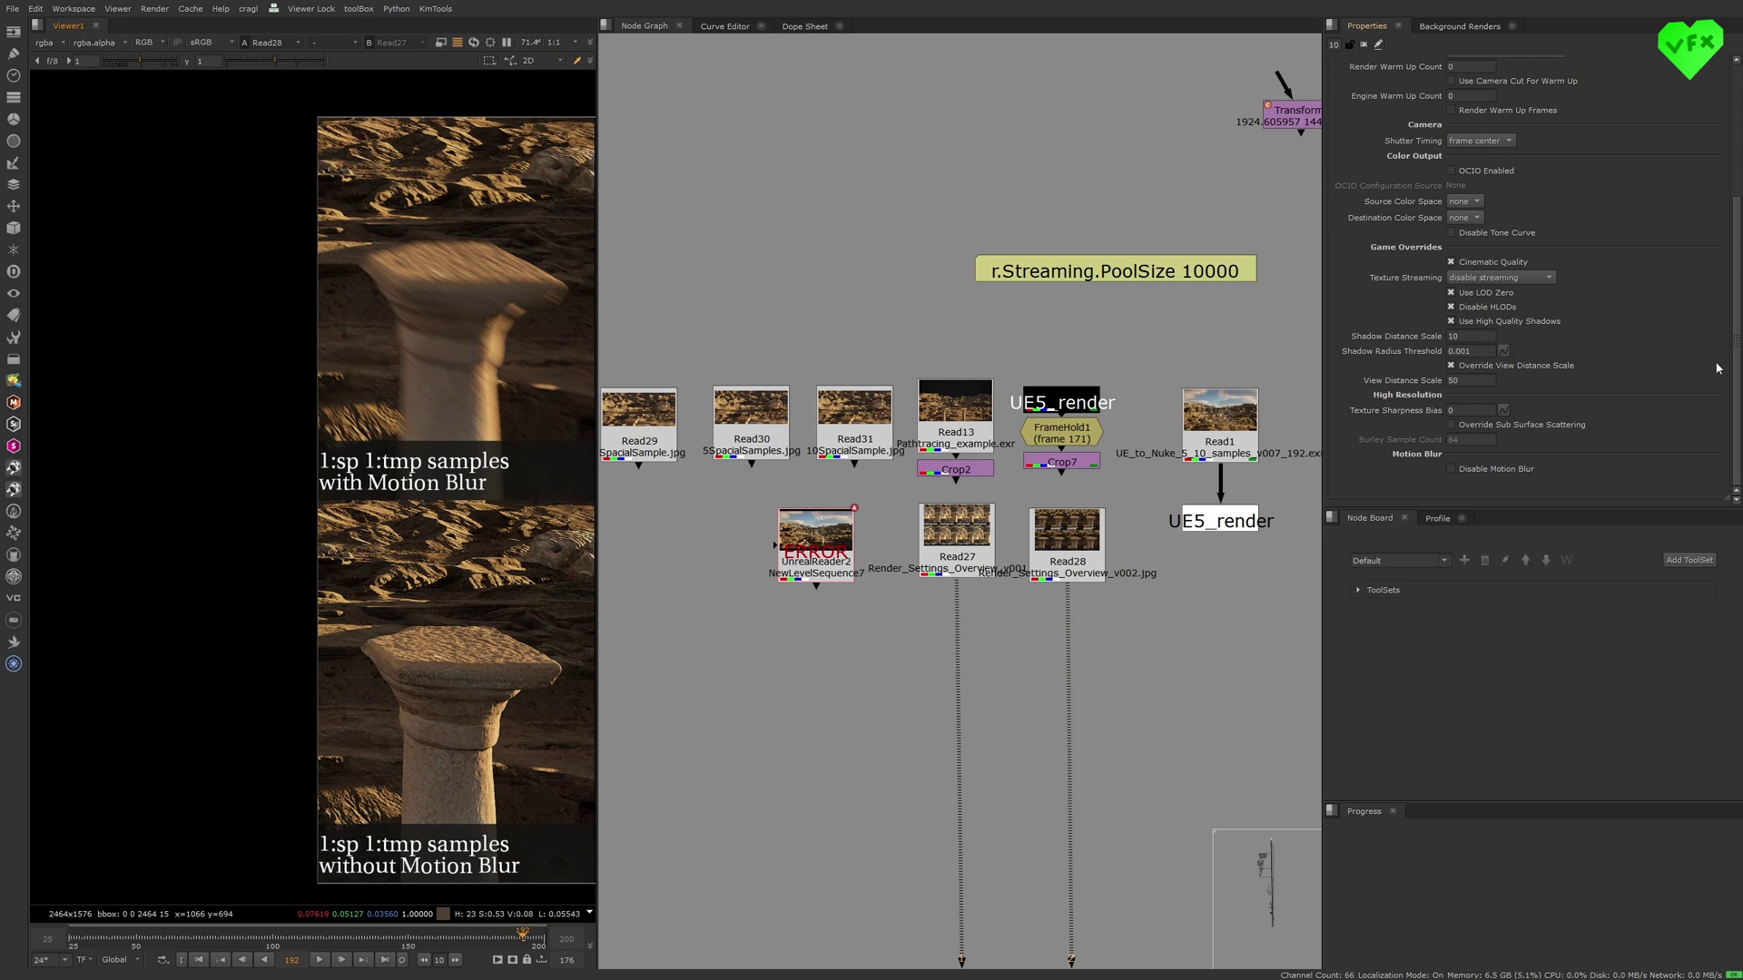
Open the UnrealReader2's render settings, look through the available passes and highlight the PathTracer pass.
{"action": "scroll", "coordinate": [1736, 316], "scroll_direction": "up", "scroll_amount": 4}
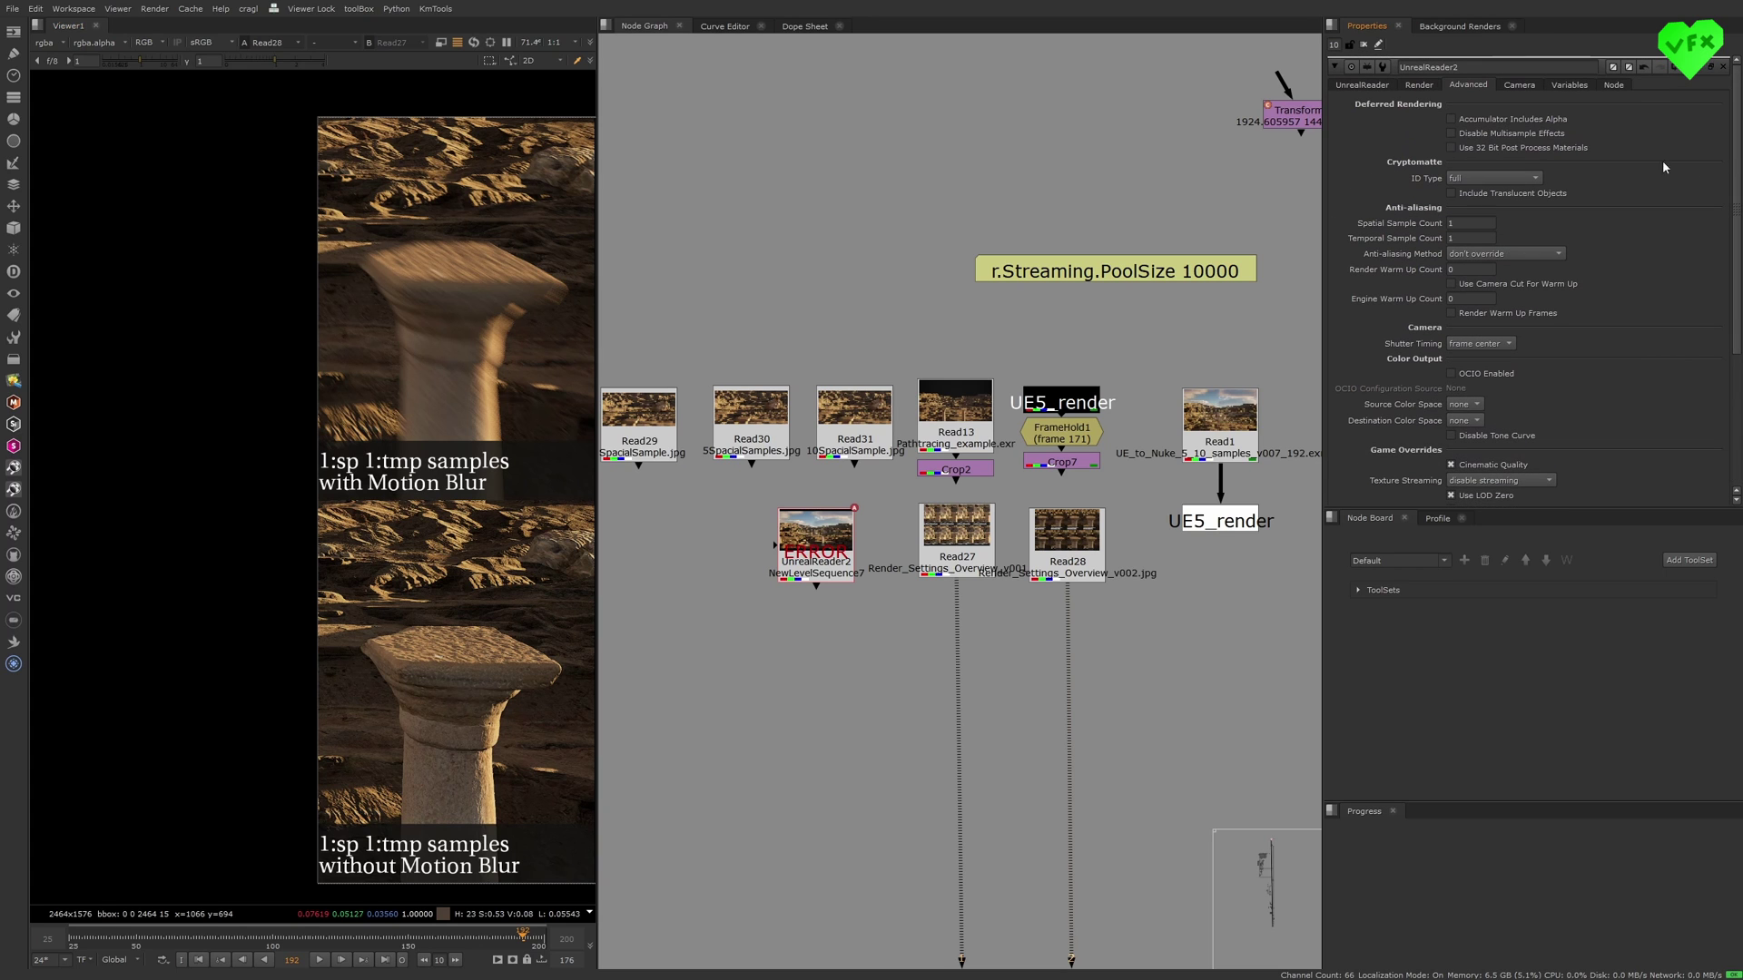
{"action": "left_click", "coordinate": [1420, 85]}
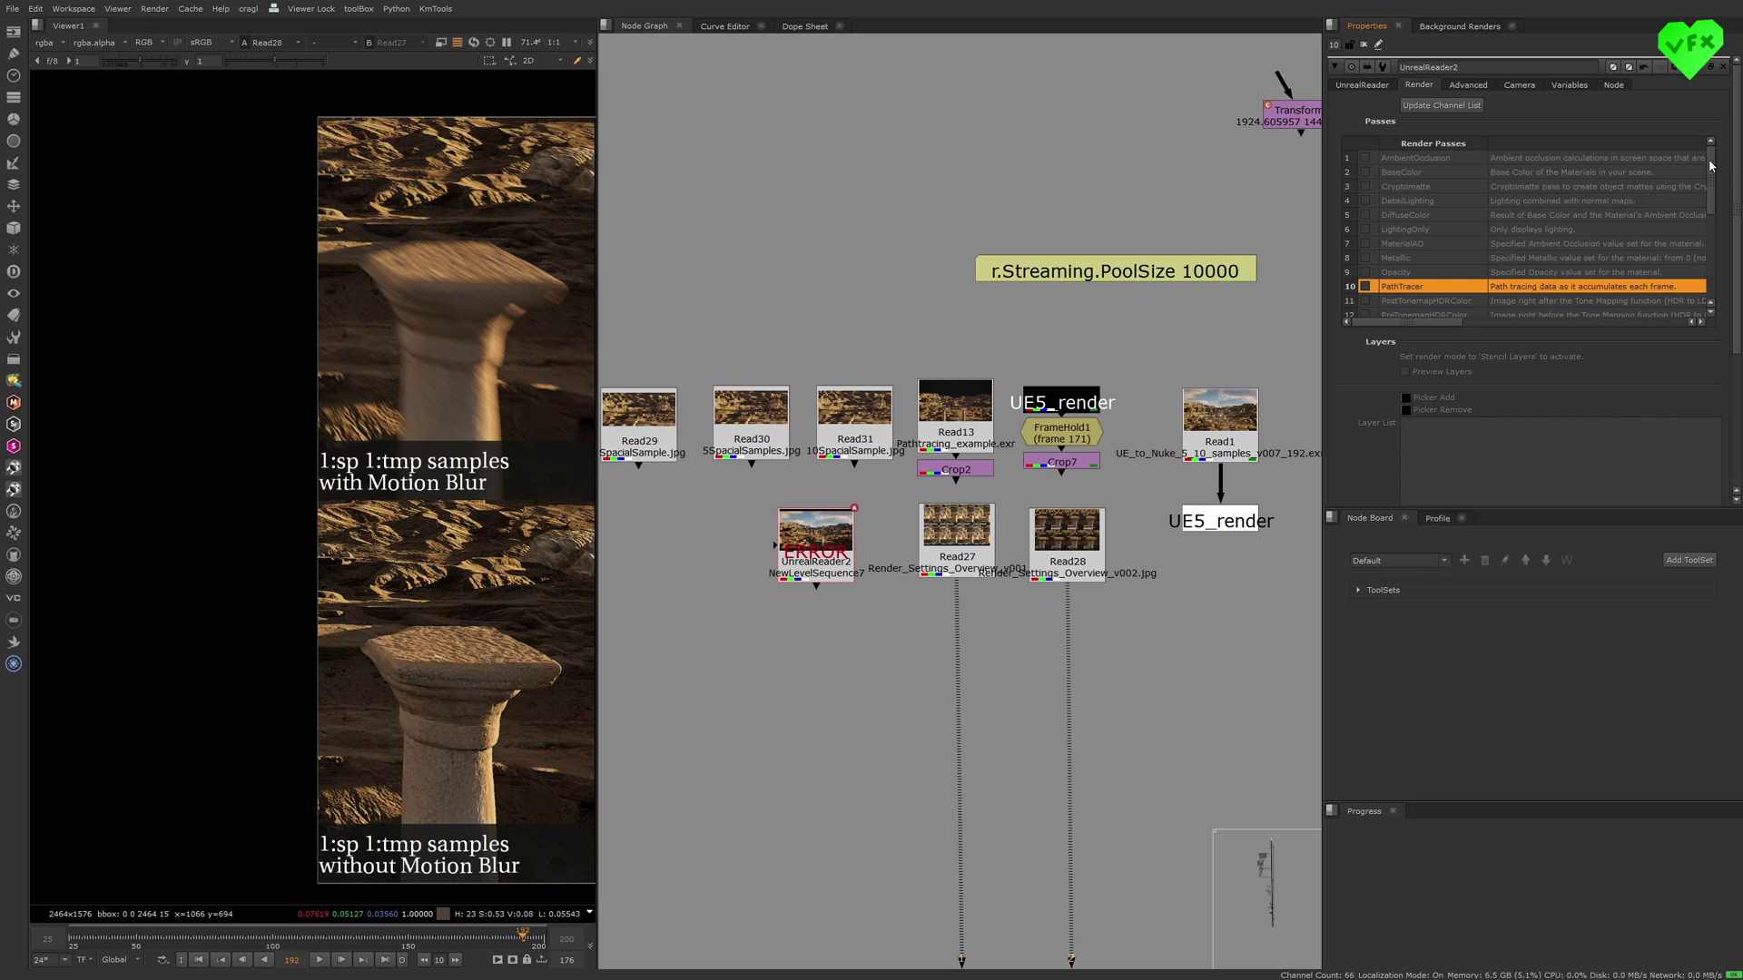
{"action": "scroll", "coordinate": [1711, 181], "scroll_direction": "down", "scroll_amount": 1}
{"action": "left_click_drag", "start_coordinate": [1711, 181], "coordinate": [1710, 165]}
{"action": "left_click", "coordinate": [1459, 175]}
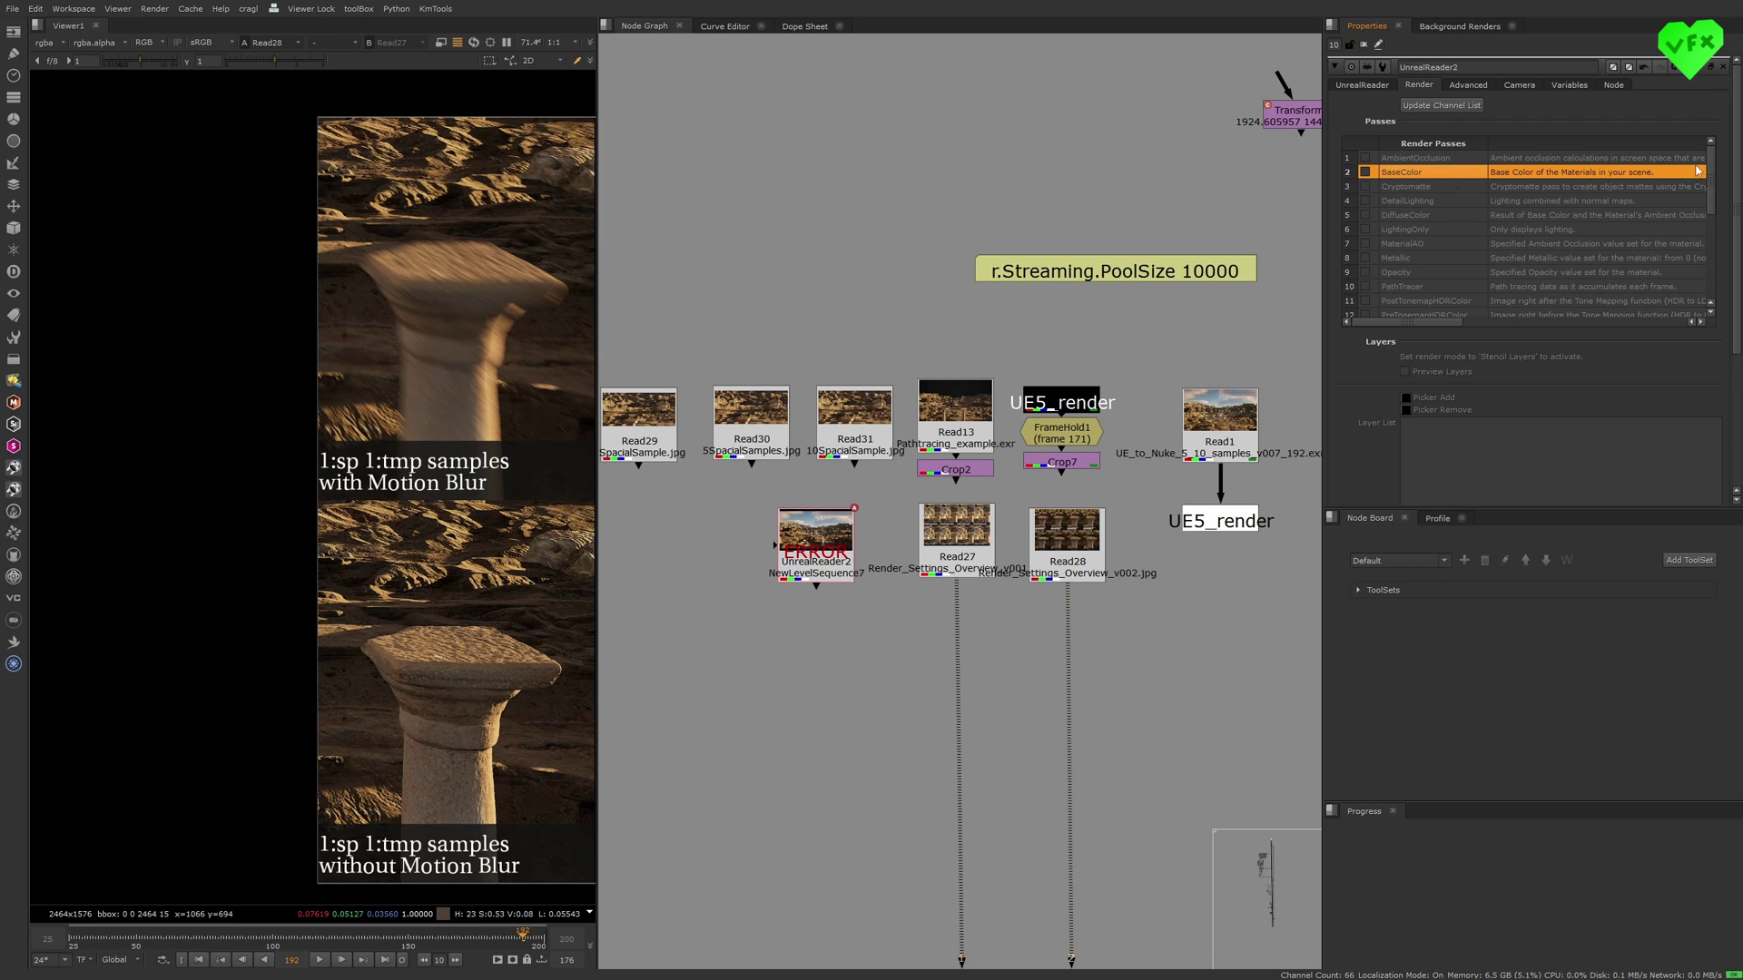
{"action": "mouse_move", "coordinate": [1710, 165]}
{"action": "left_mouse_down"}
{"action": "mouse_move", "coordinate": [1703, 207]}
{"action": "mouse_move", "coordinate": [1708, 161]}
{"action": "left_mouse_up"}
{"action": "mouse_move", "coordinate": [1137, 484]}
{"action": "middle_mouse_down"}
{"action": "mouse_move", "coordinate": [1153, 442]}
{"action": "mouse_move", "coordinate": [1143, 466]}
{"action": "middle_mouse_up"}
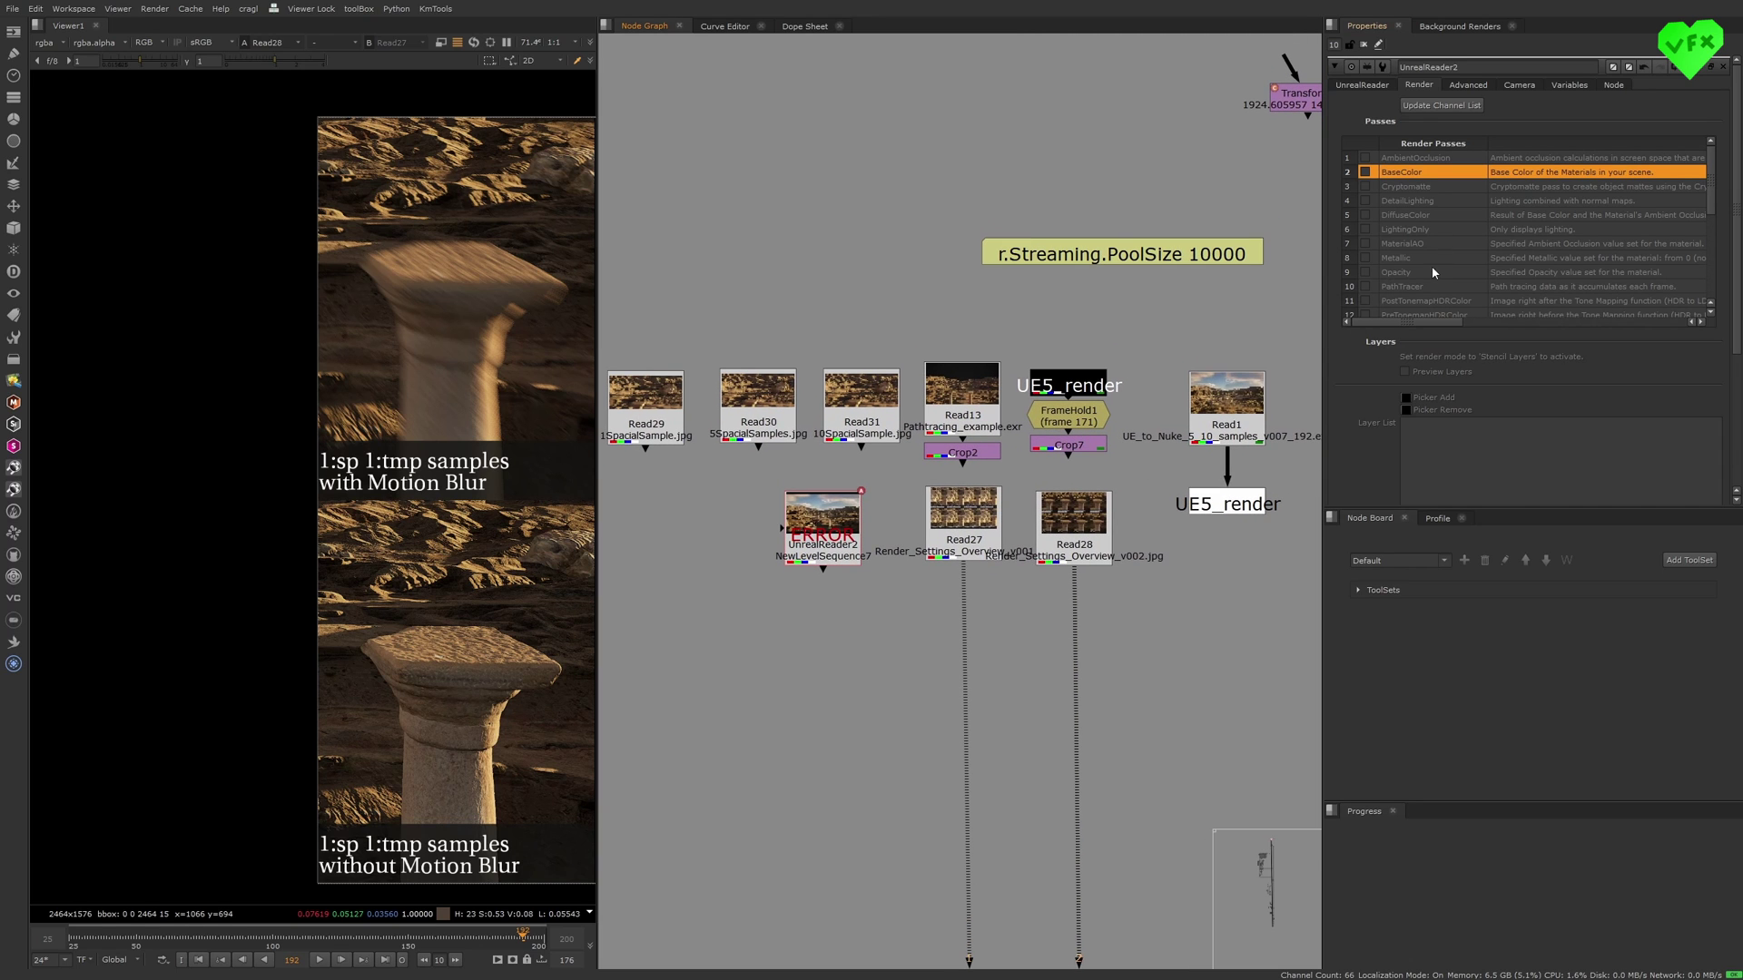
{"action": "left_click", "coordinate": [1419, 288]}
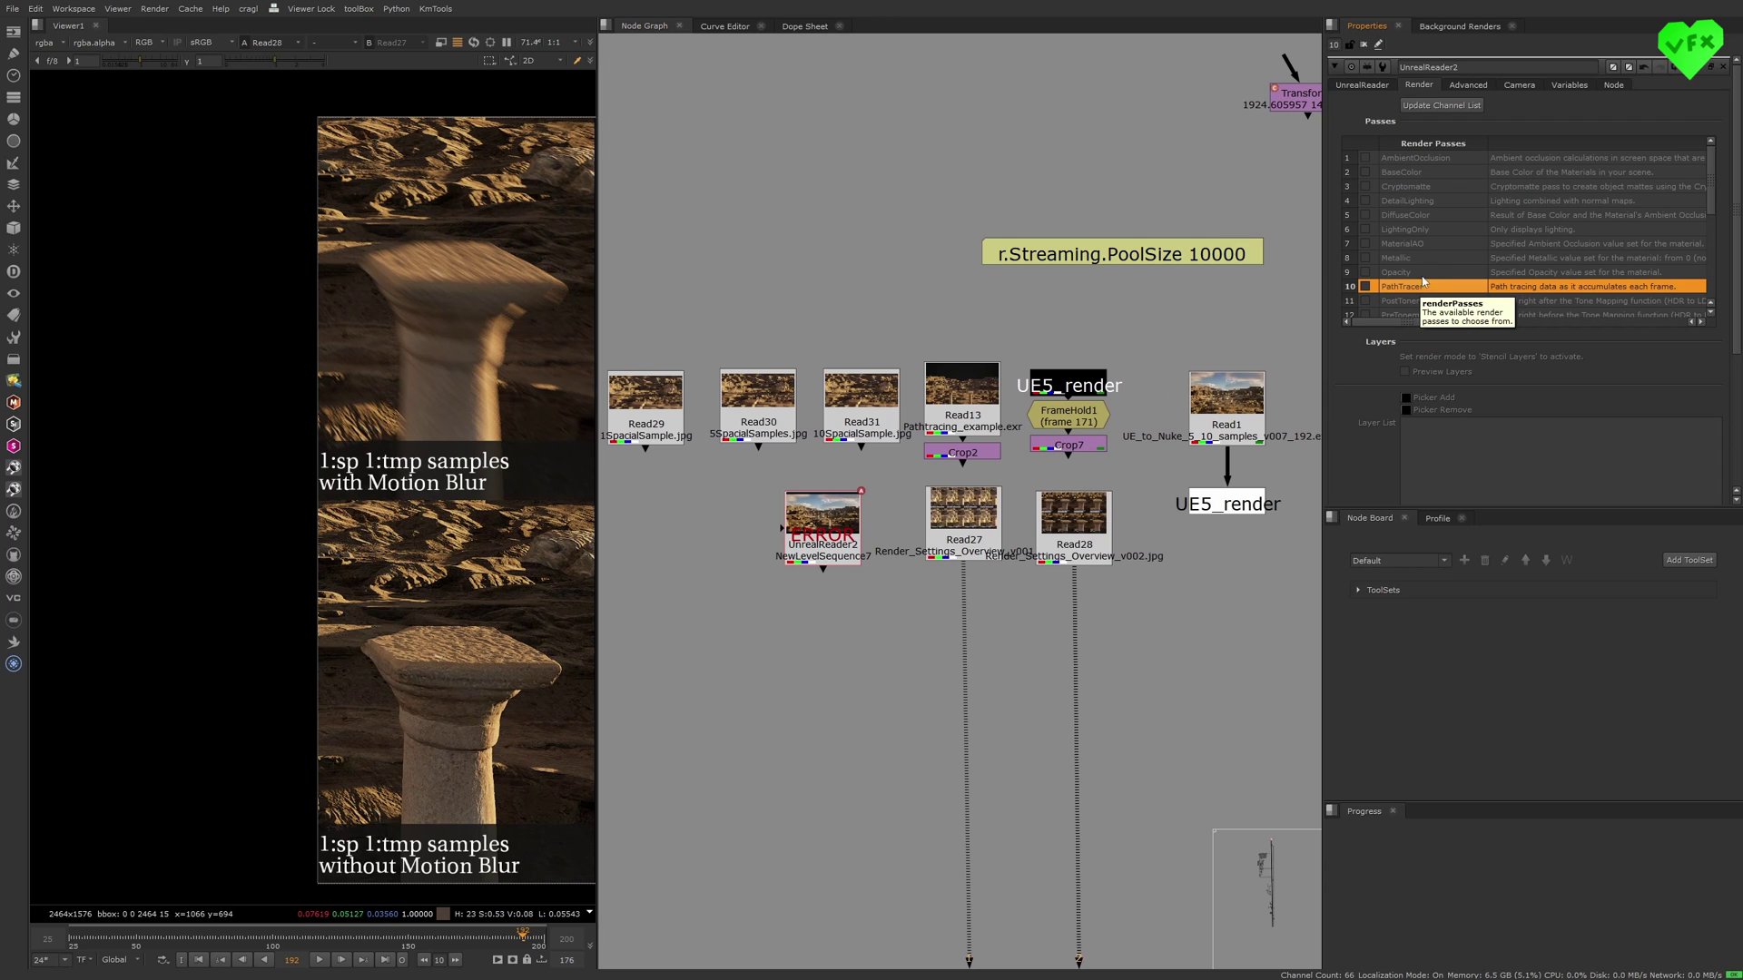
{"action": "left_click", "coordinate": [1365, 287]}
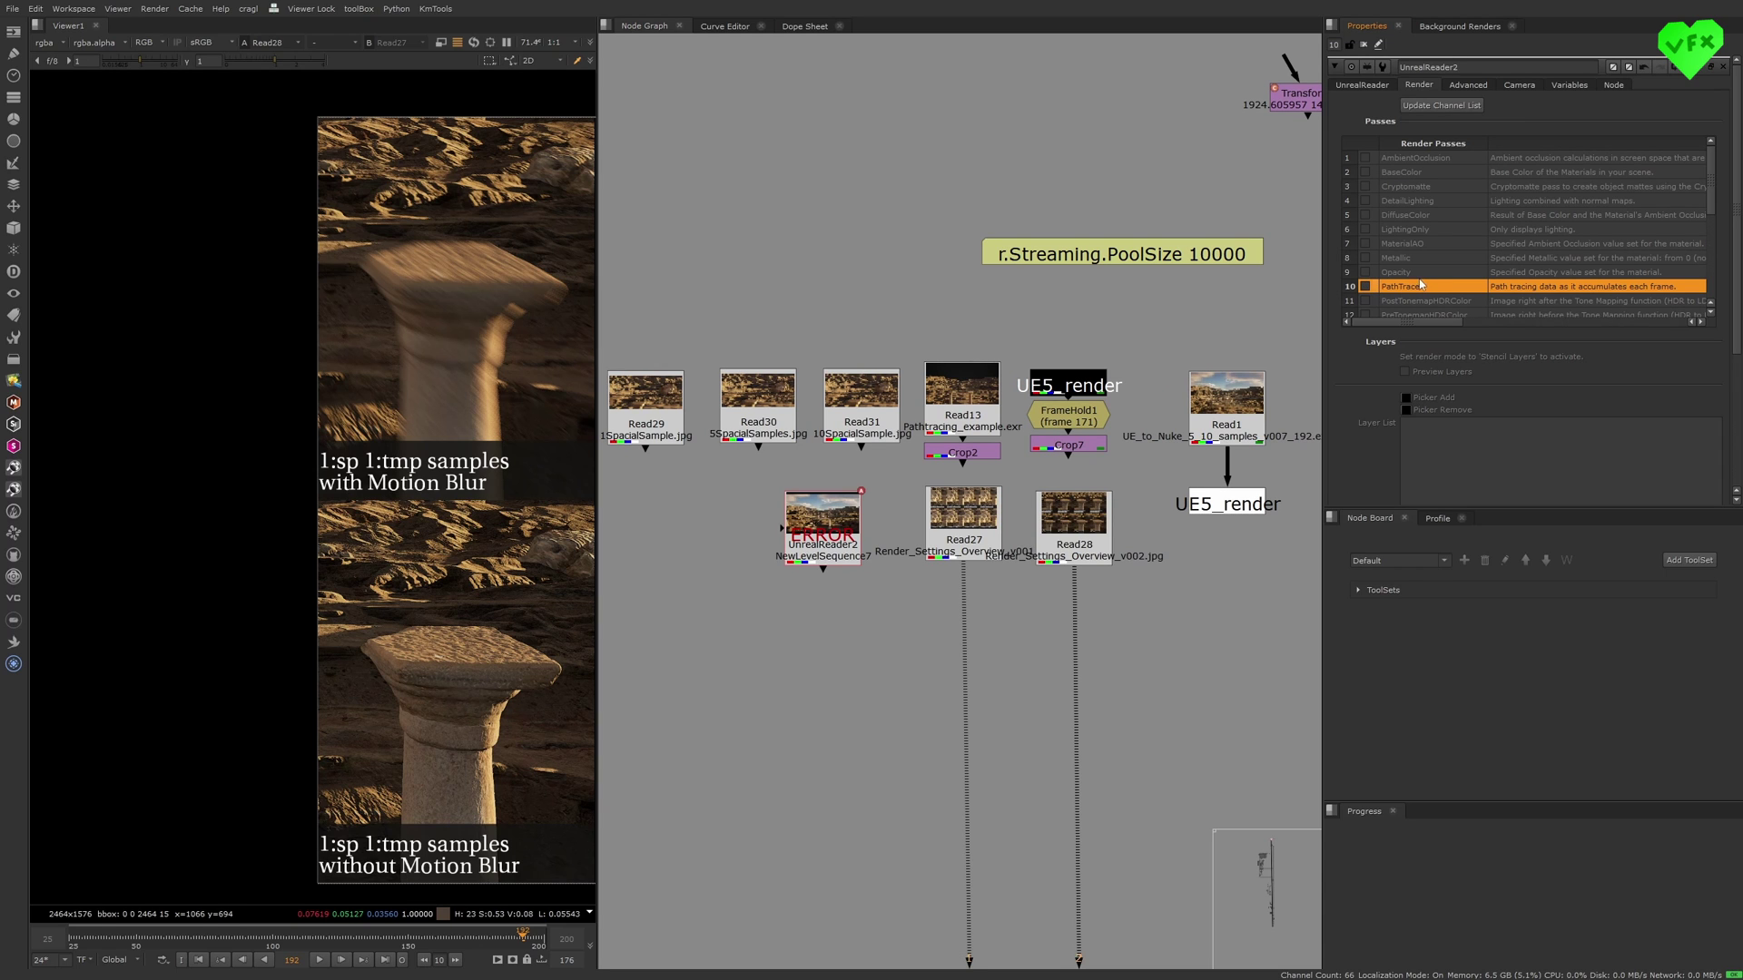
Connect the spatial sample images Read29, Read30 and Read31 to viewer inputs 1, 2 and 3.
{"action": "middle_click_drag", "start_coordinate": [775, 340], "coordinate": [830, 336]}
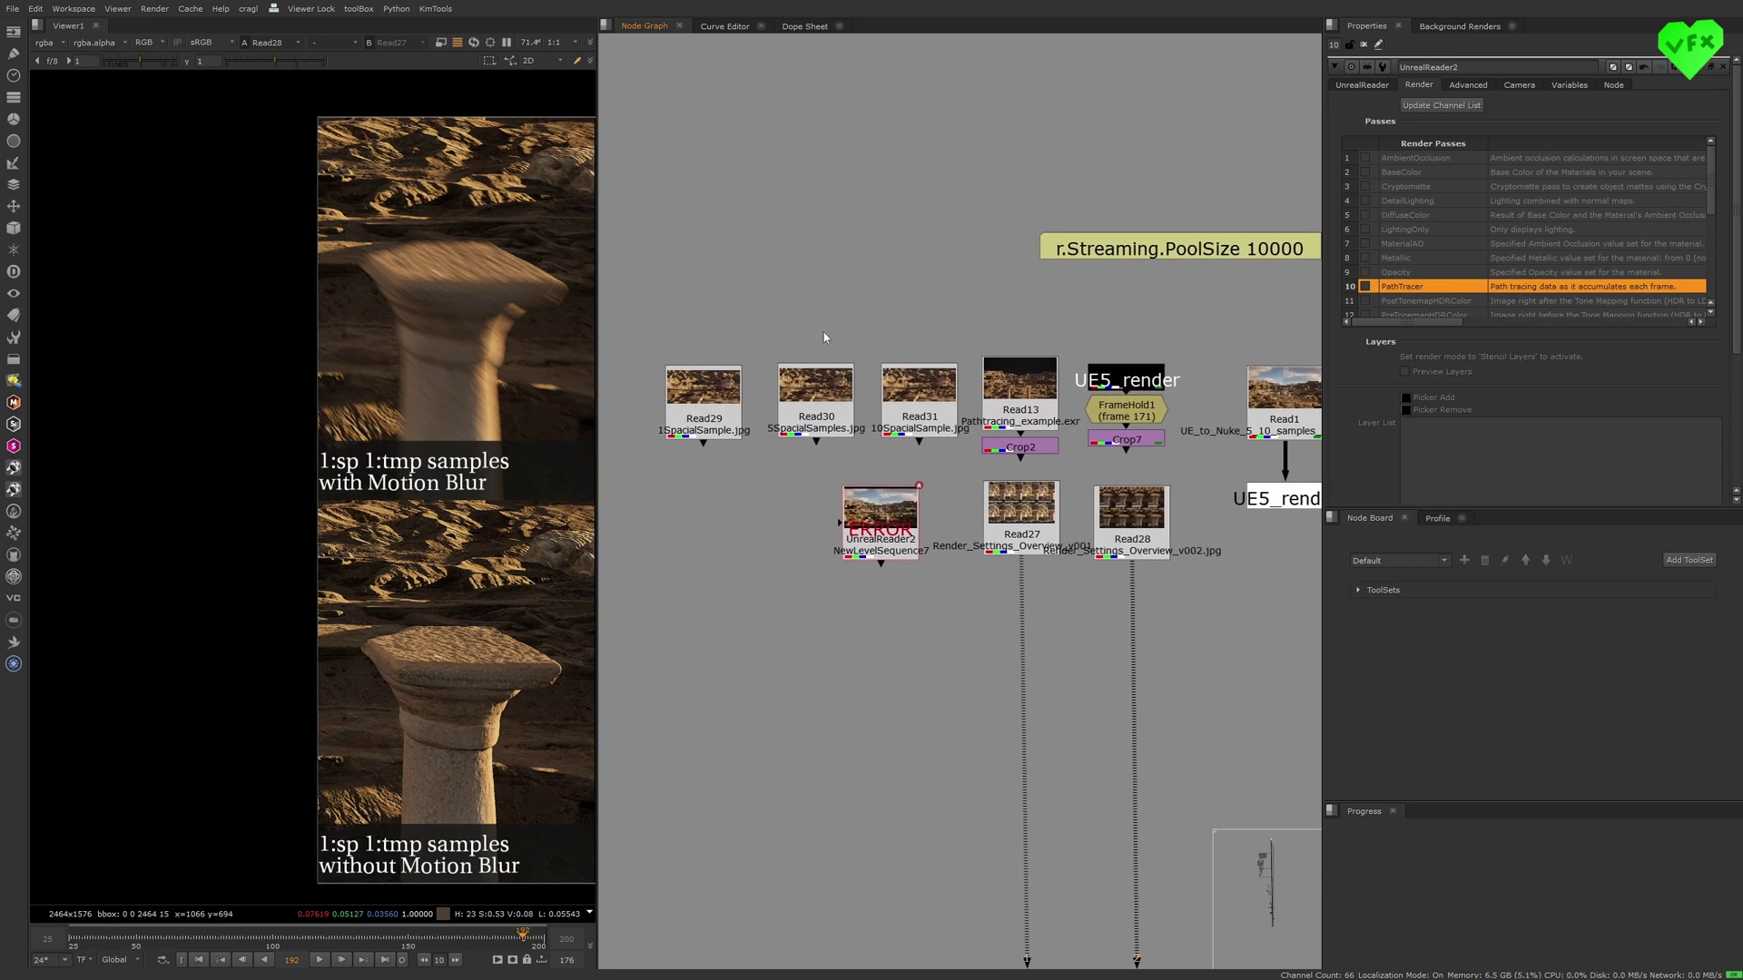
{"action": "left_click", "coordinate": [704, 388]}
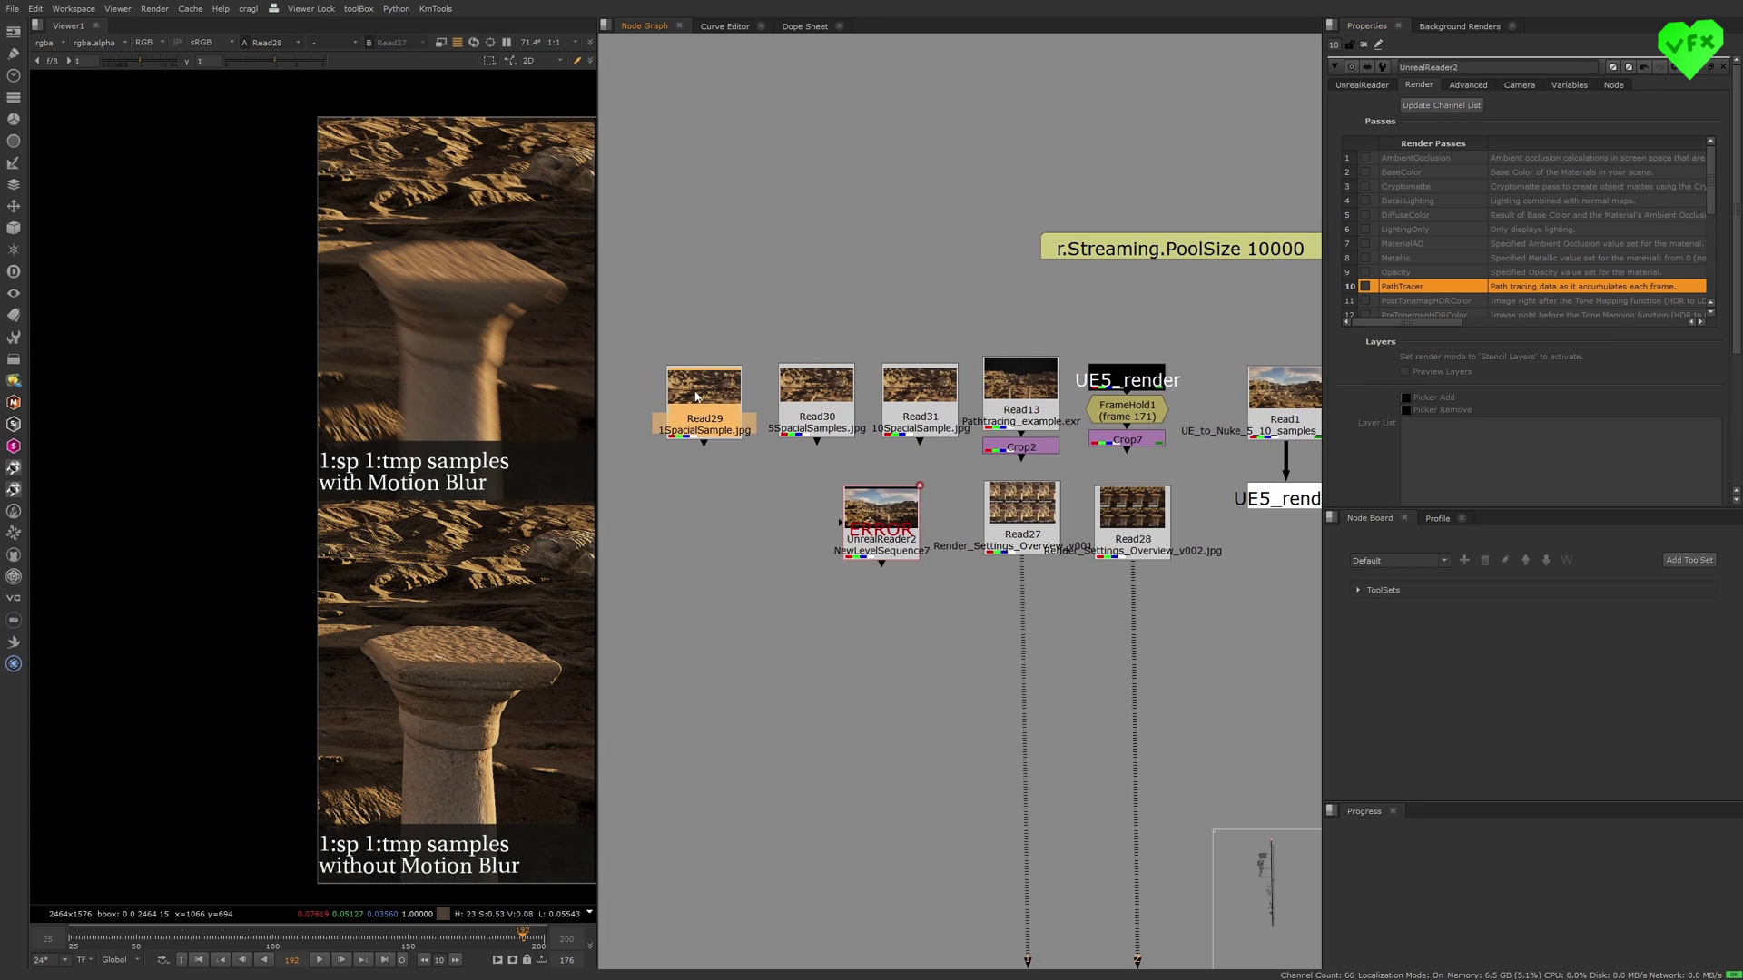
{"action": "key", "text": "1"}
{"action": "left_click", "coordinate": [813, 404]}
{"action": "key", "text": "2"}
{"action": "left_click", "coordinate": [908, 402]}
{"action": "key", "text": "3"}
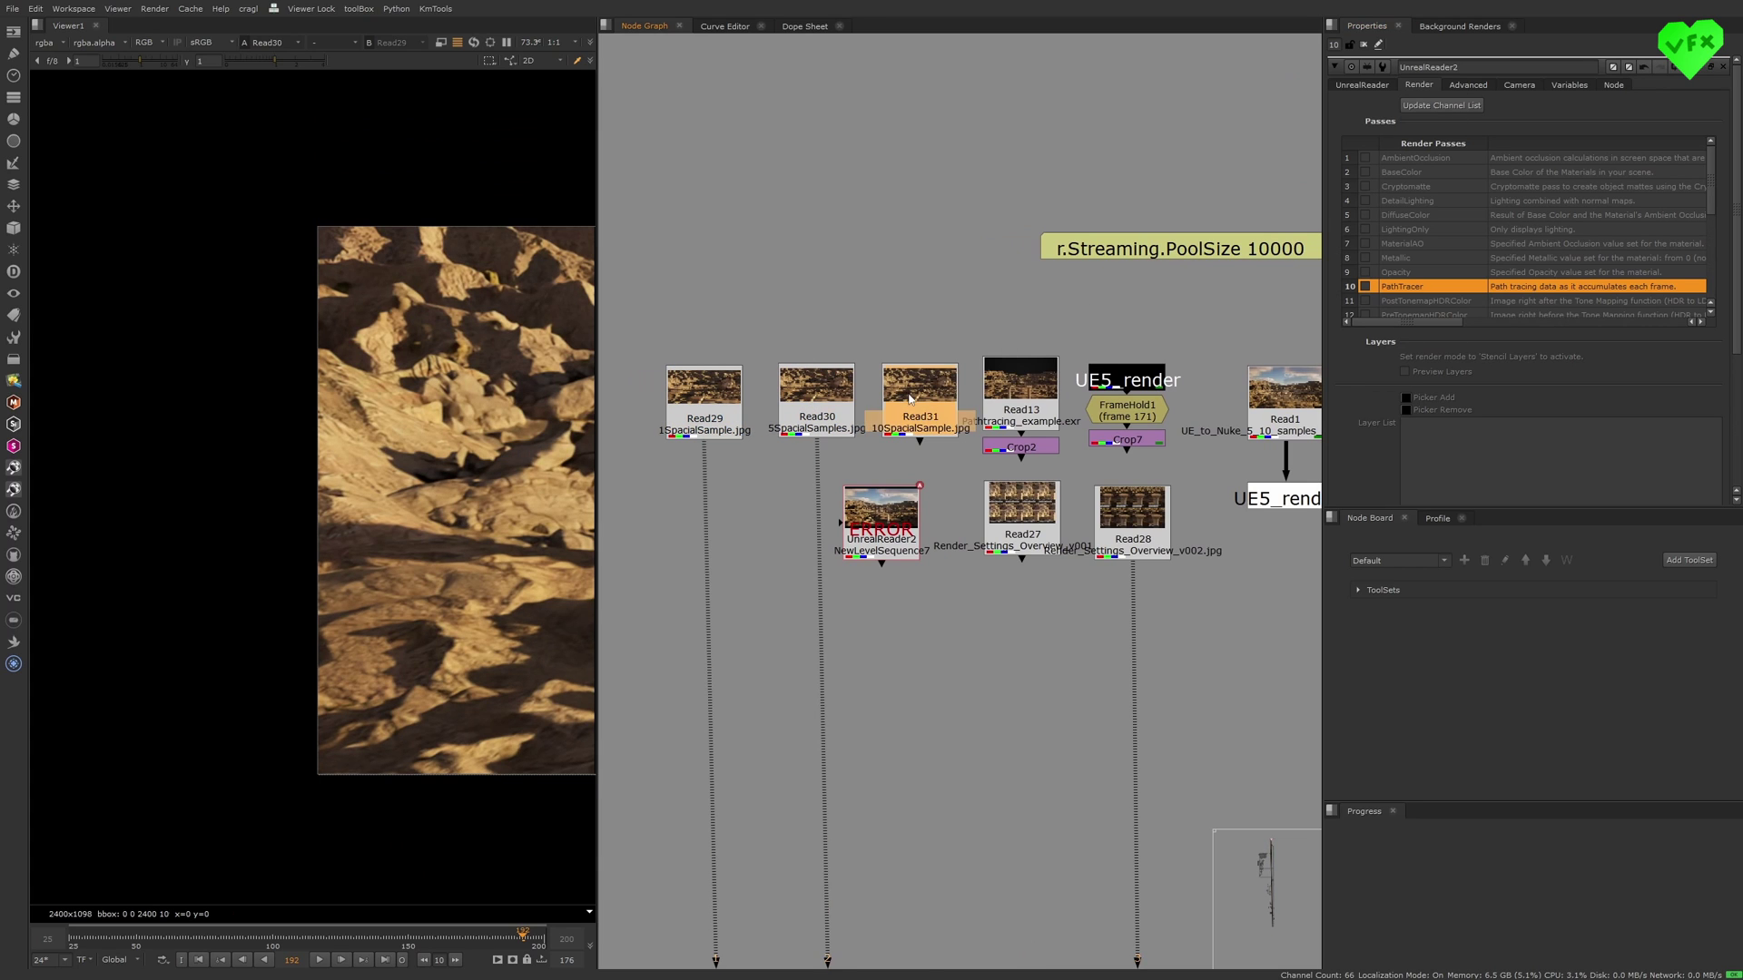
Examine the fallen stone head up close in the 1, 5 and 10 spatial sample images.
{"action": "middle_click_drag", "start_coordinate": [262, 398], "coordinate": [68, 401]}
{"action": "middle_click_drag", "start_coordinate": [536, 432], "coordinate": [121, 423]}
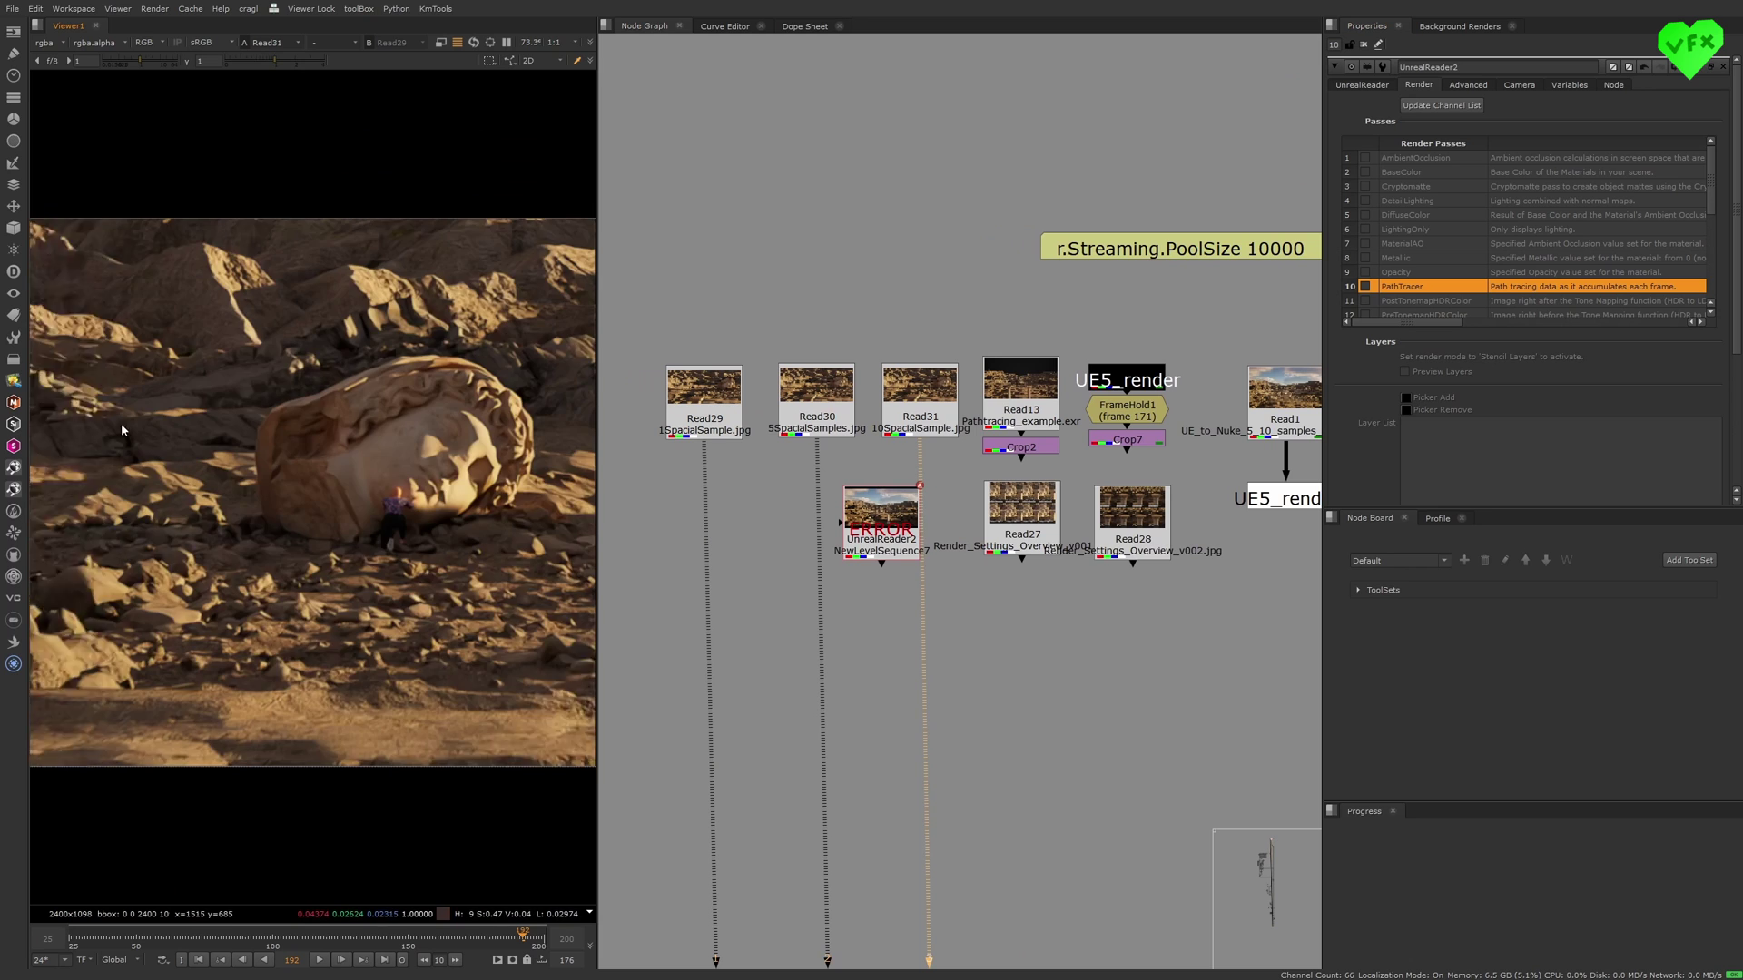
{"action": "mouse_move", "coordinate": [367, 422]}
{"action": "middle_mouse_down"}
{"action": "mouse_move", "coordinate": [334, 449]}
{"action": "mouse_move", "coordinate": [359, 451]}
{"action": "middle_mouse_up"}
{"action": "scroll", "coordinate": [363, 478], "scroll_direction": "up", "scroll_amount": 1}
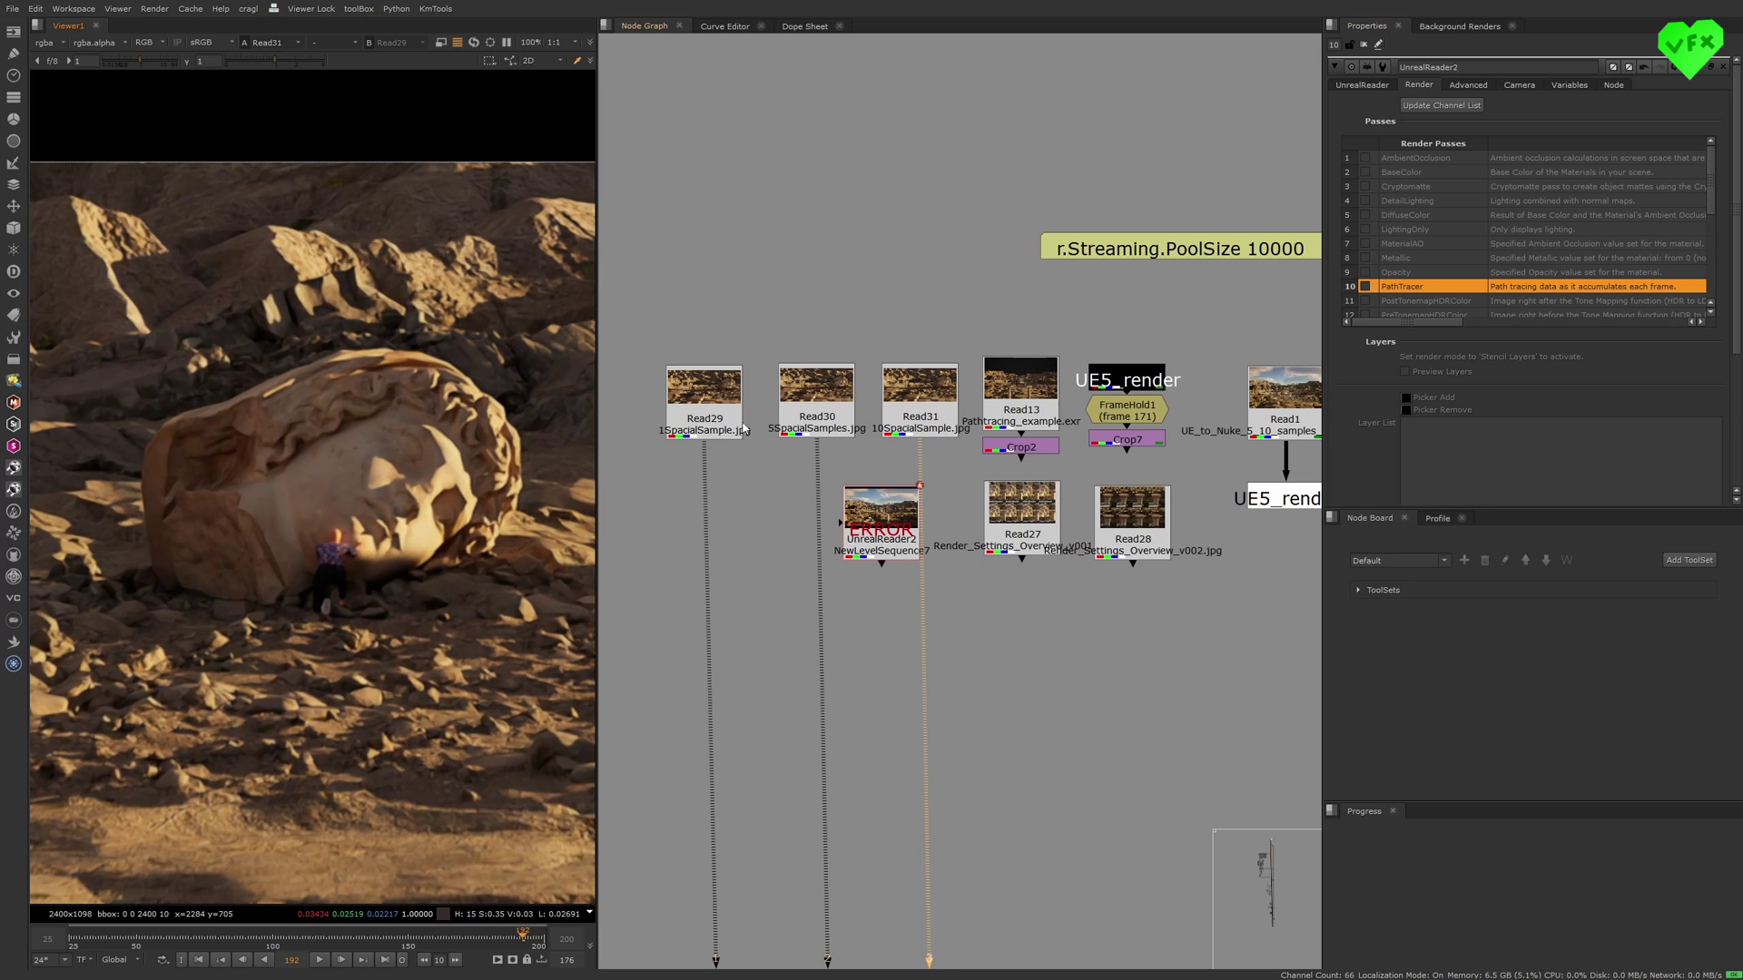
{"action": "left_click", "coordinate": [719, 420]}
{"action": "key", "text": "1"}
{"action": "scroll", "coordinate": [391, 503], "scroll_direction": "up", "scroll_amount": 2}
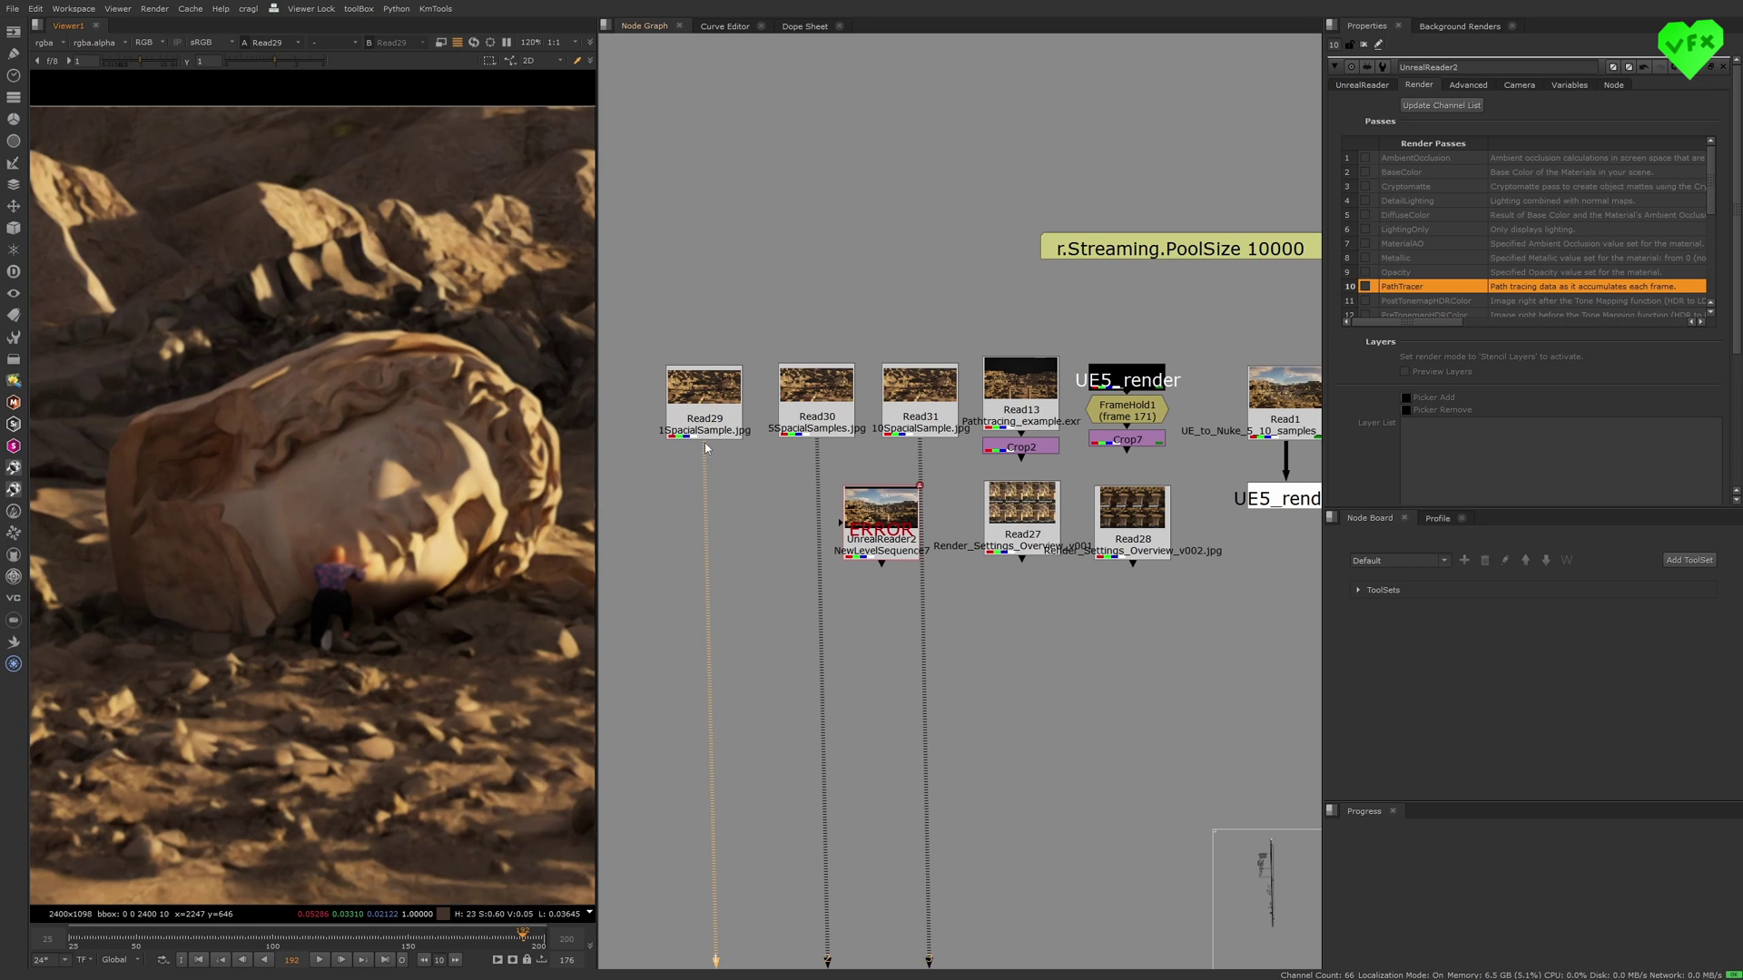
{"action": "left_click", "coordinate": [817, 413]}
{"action": "key", "text": "1"}
{"action": "left_click", "coordinate": [907, 421]}
{"action": "key", "text": "1"}
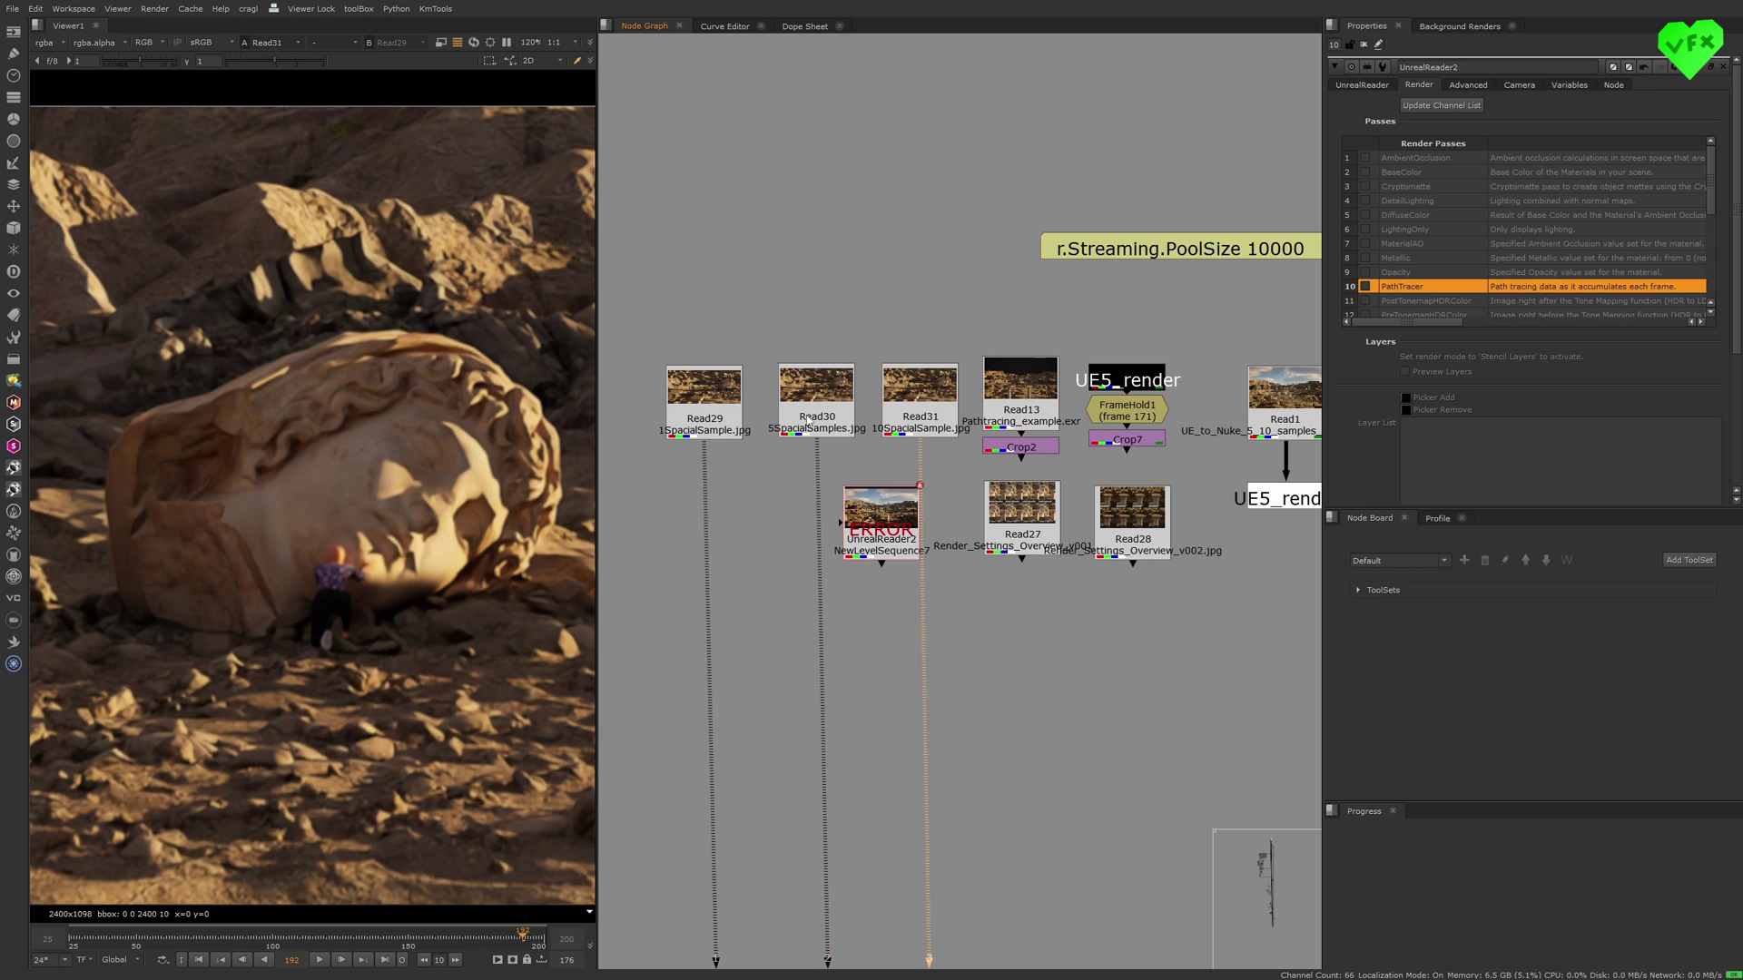
Compare Read29, Read30 and Read31 once more by switching between them in the viewer.
{"action": "left_click", "coordinate": [717, 419]}
{"action": "key", "text": "1"}
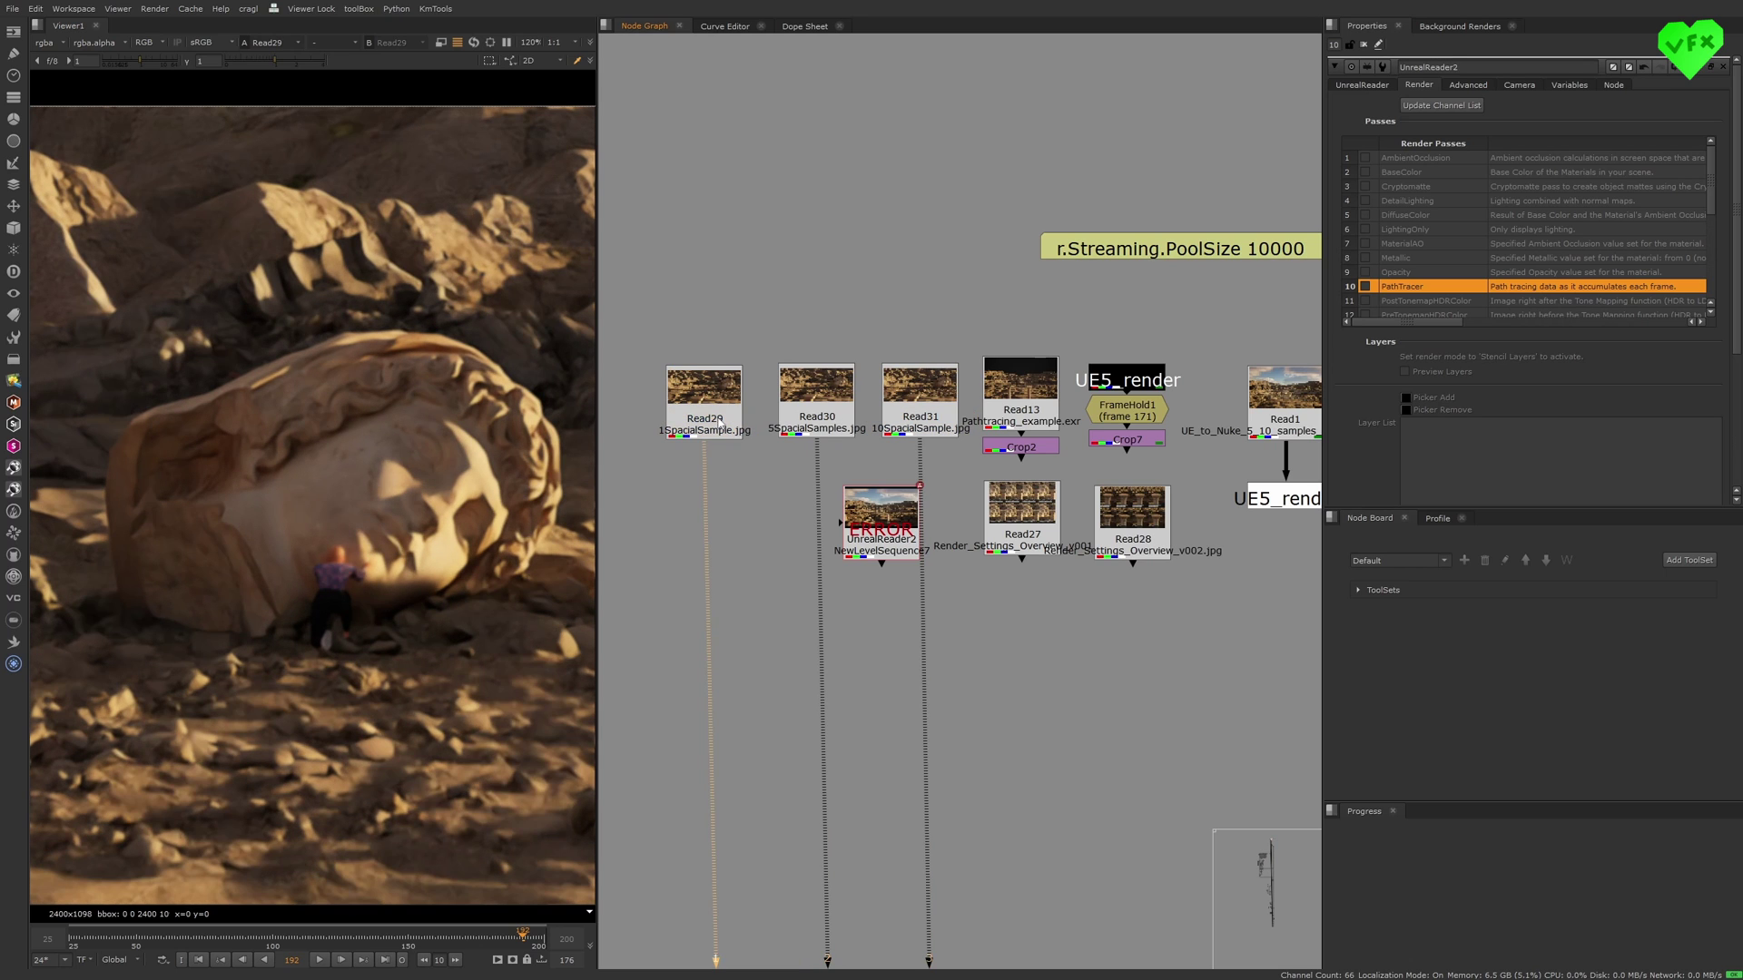
{"action": "left_click", "coordinate": [811, 417]}
{"action": "key", "text": "1"}
{"action": "left_click", "coordinate": [919, 404]}
{"action": "key", "text": "1"}
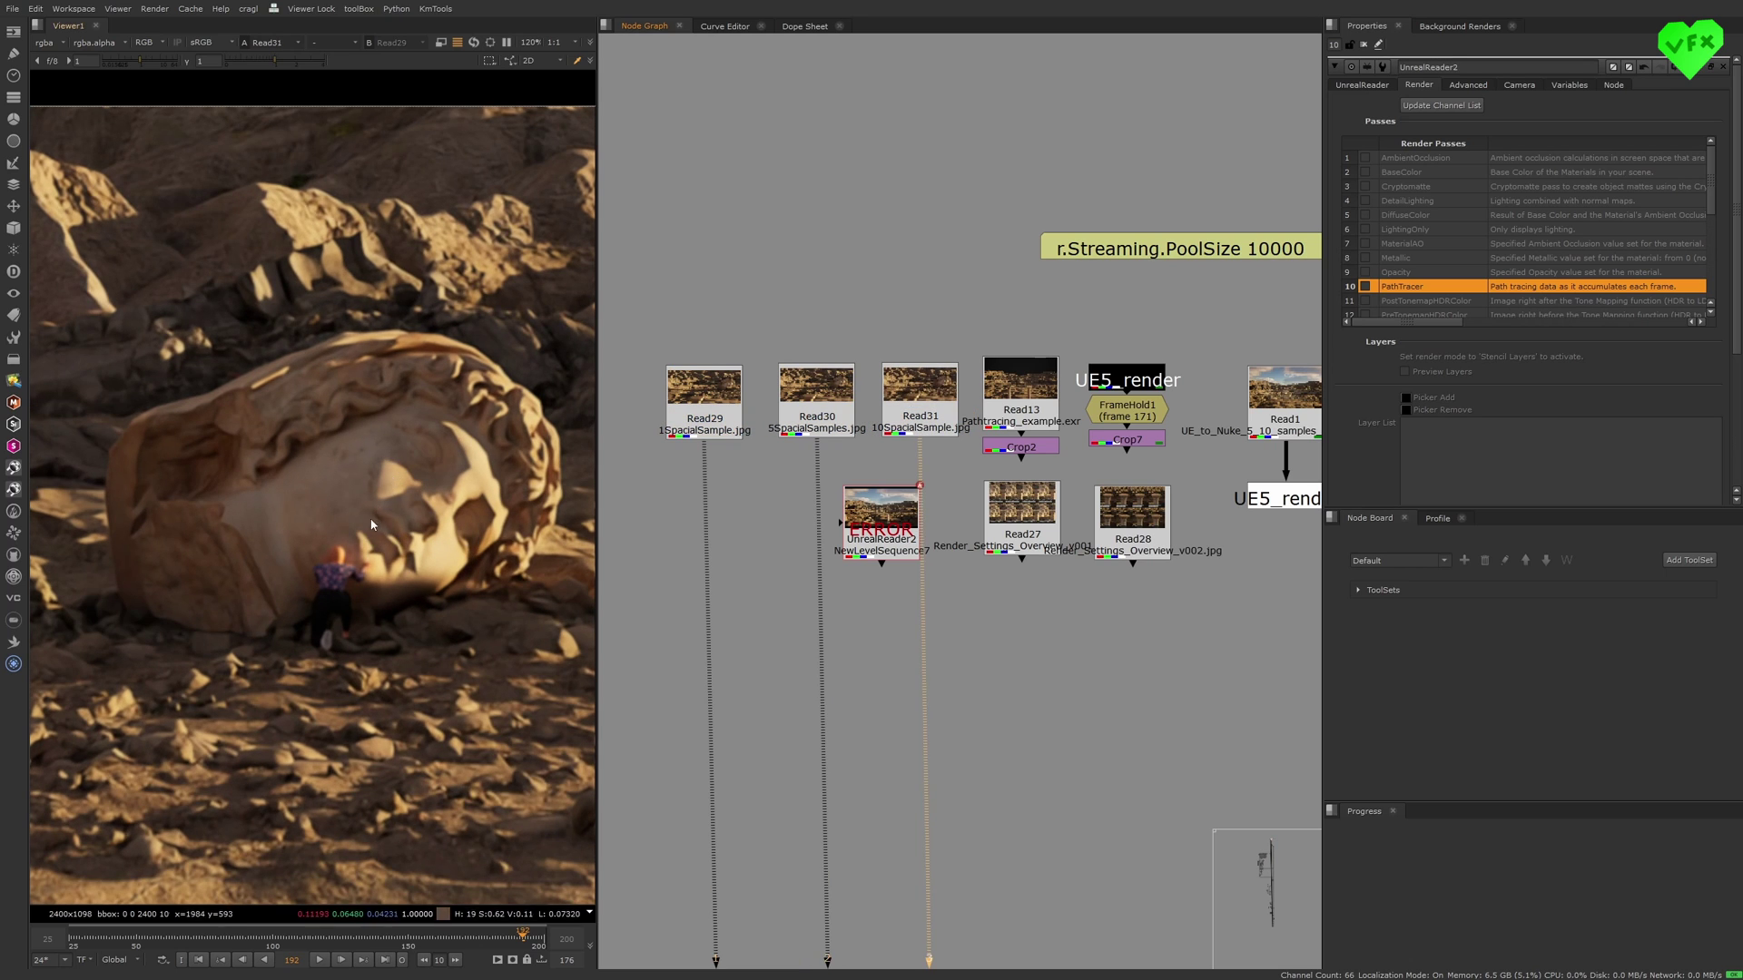
{"action": "key", "text": "1"}
{"action": "key", "text": "2"}
{"action": "key", "text": "3"}
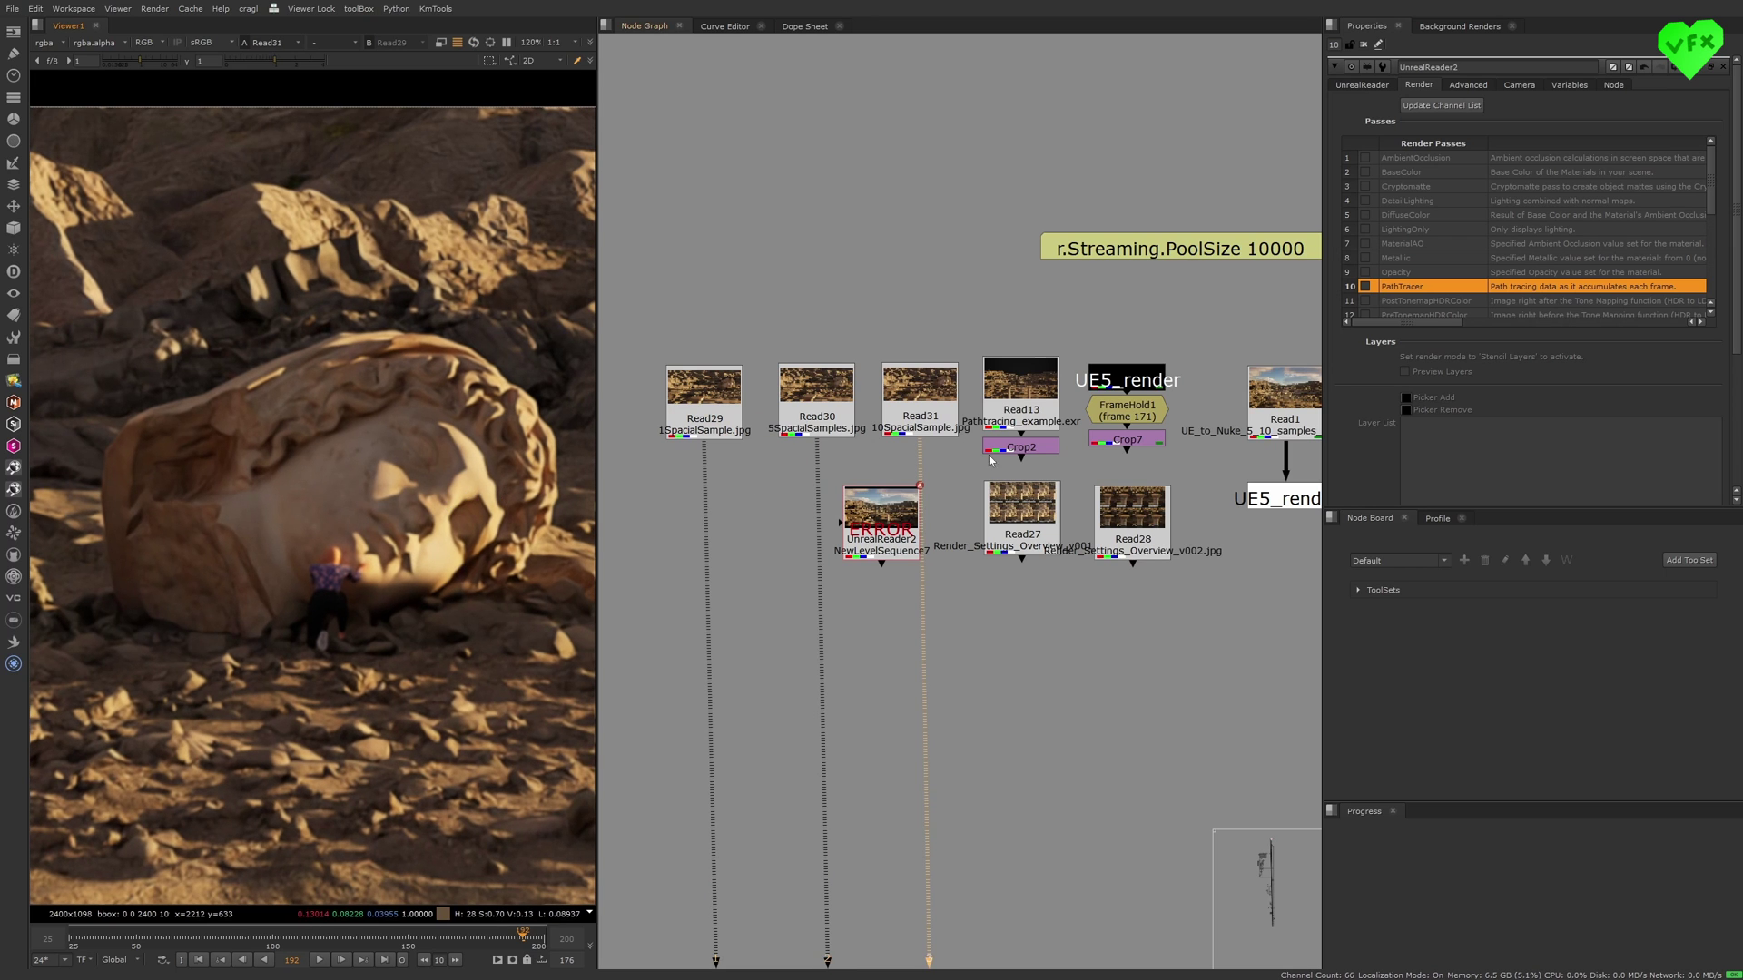
Connect Crop2 and Crop7 to the viewer and compare the path tracing example with the UE5 render of the stone head.
{"action": "left_click", "coordinate": [1020, 447]}
{"action": "key", "text": "1"}
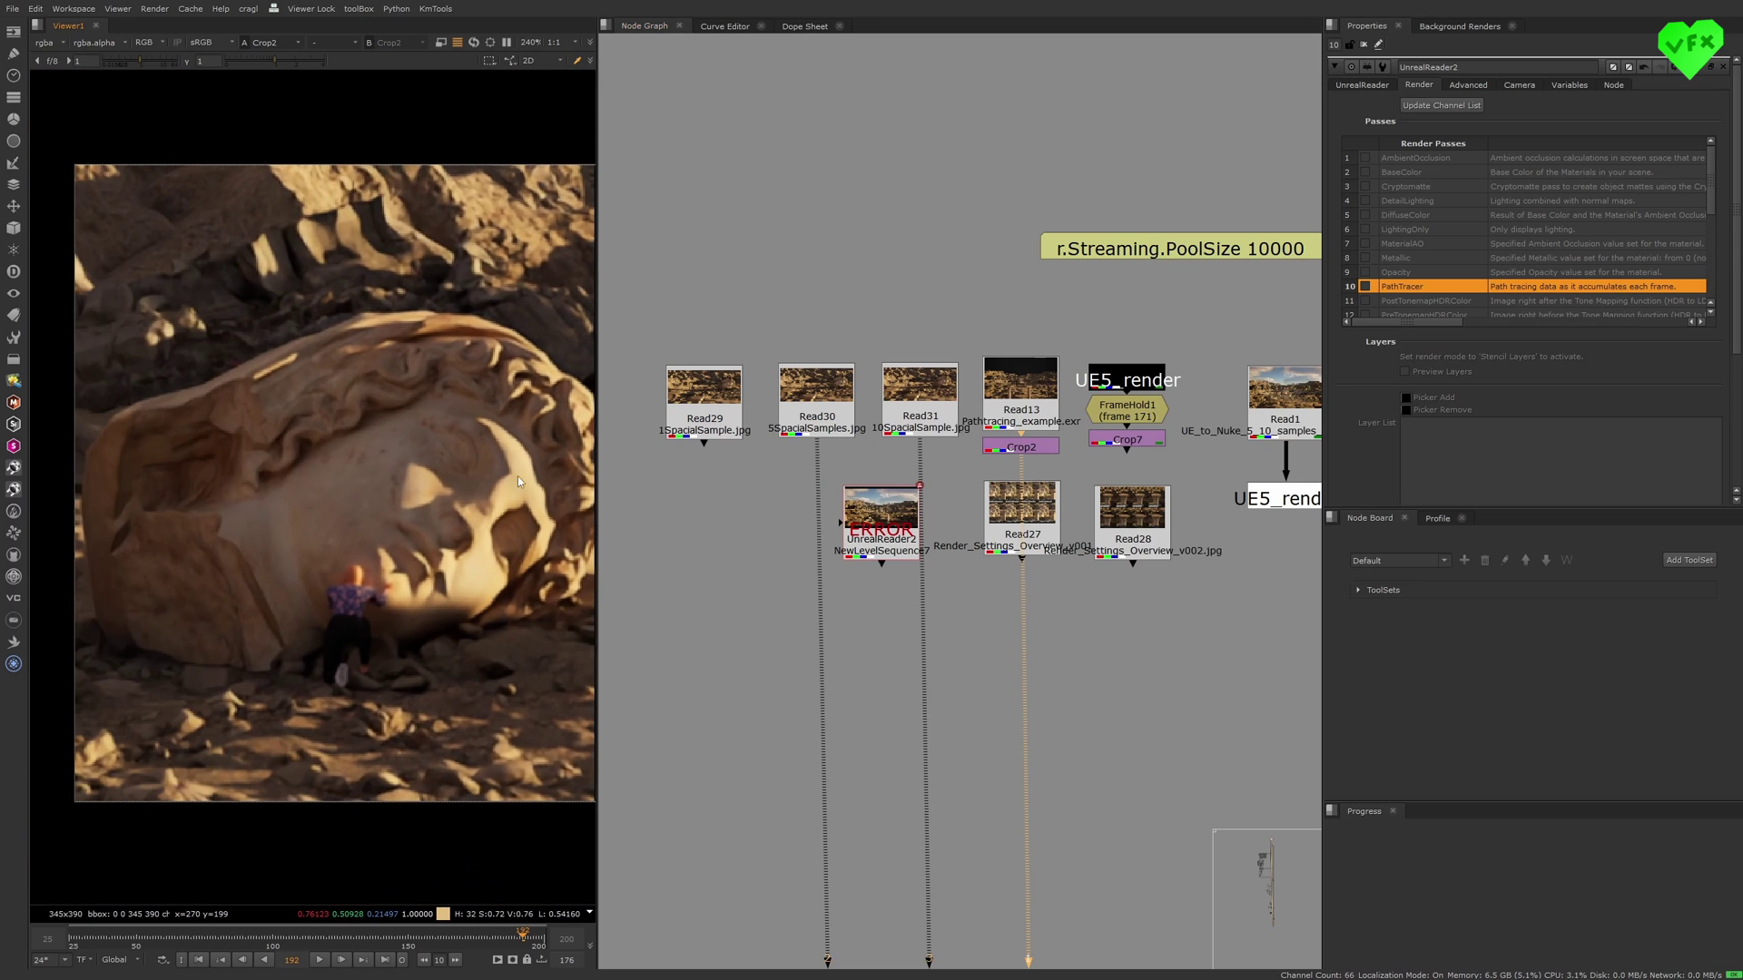
{"action": "left_click", "coordinate": [1140, 439]}
{"action": "key", "text": "3"}
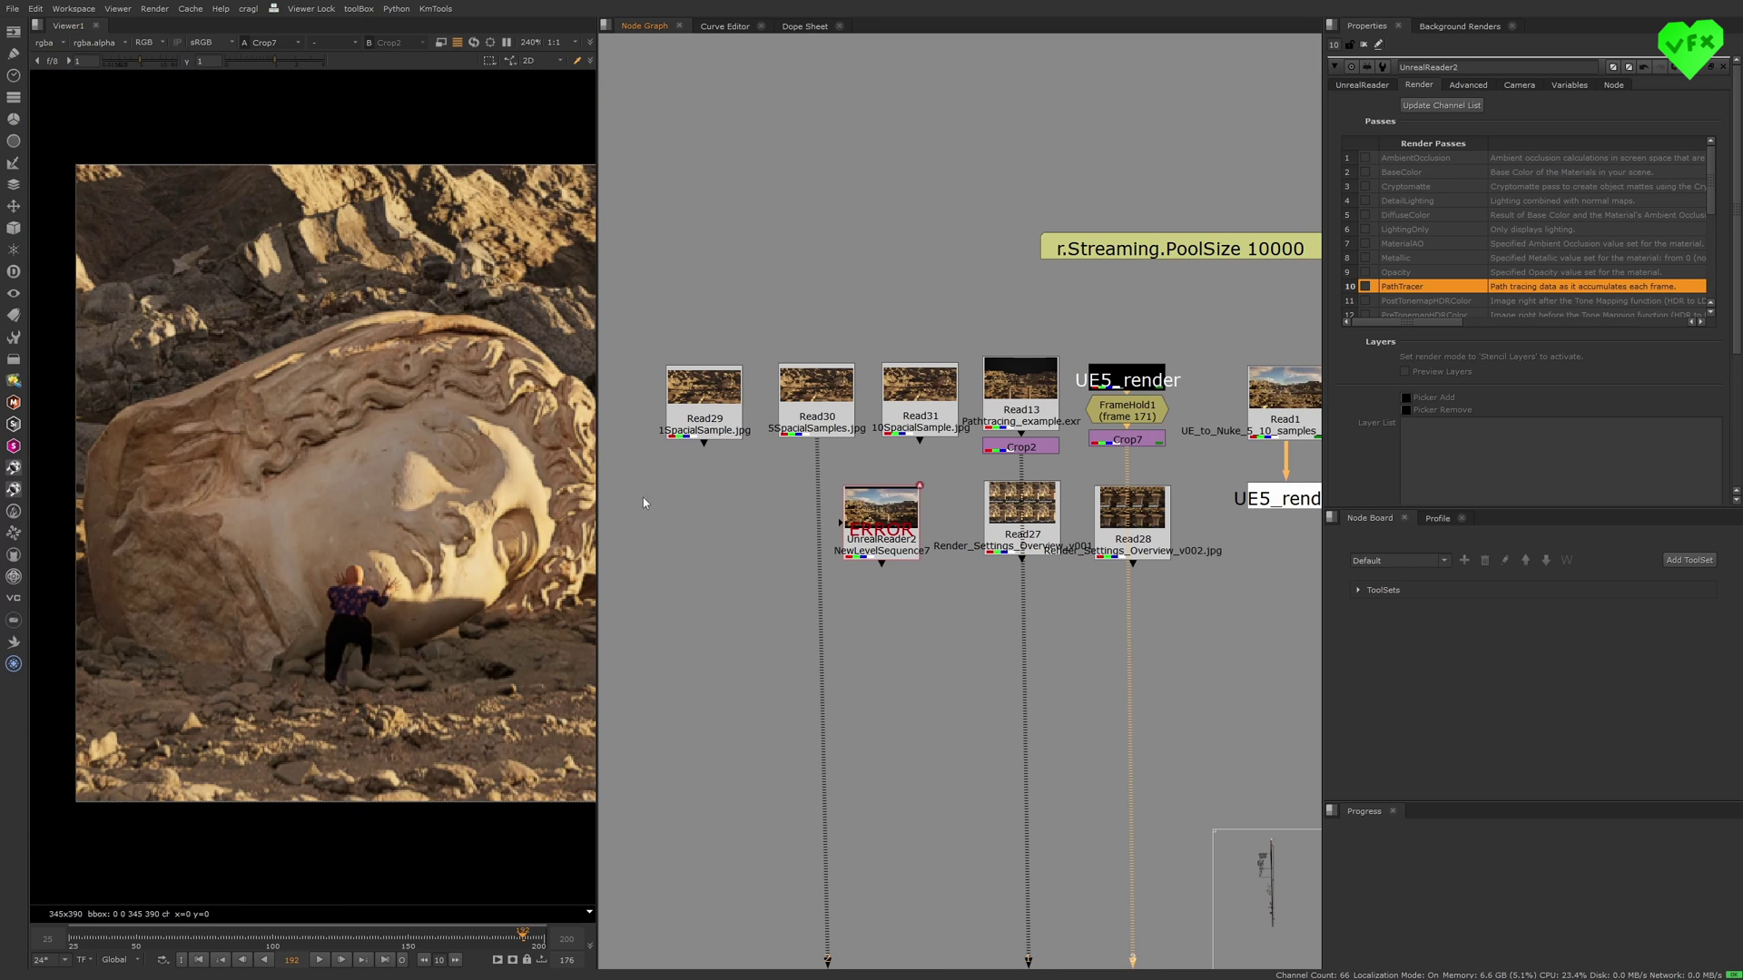
{"action": "left_click", "coordinate": [1008, 450]}
{"action": "key", "text": "2"}
{"action": "left_click", "coordinate": [1110, 440]}
{"action": "key", "text": "3"}
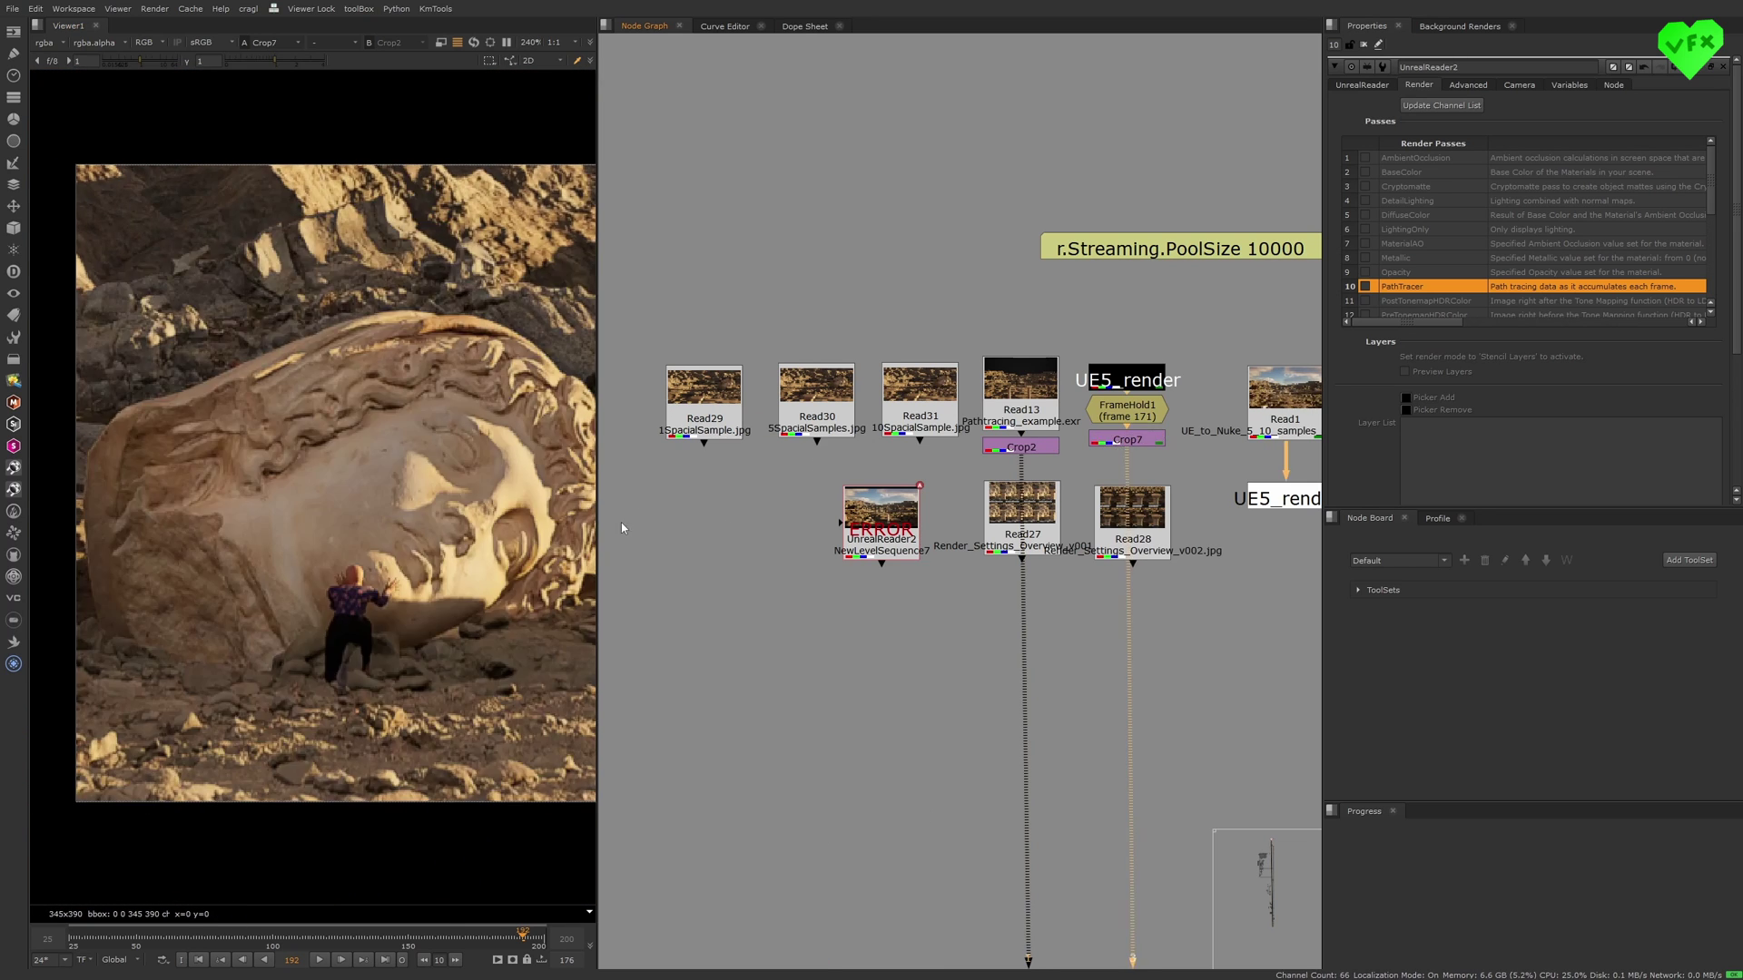
{"action": "middle_click_drag", "start_coordinate": [481, 518], "coordinate": [470, 523]}
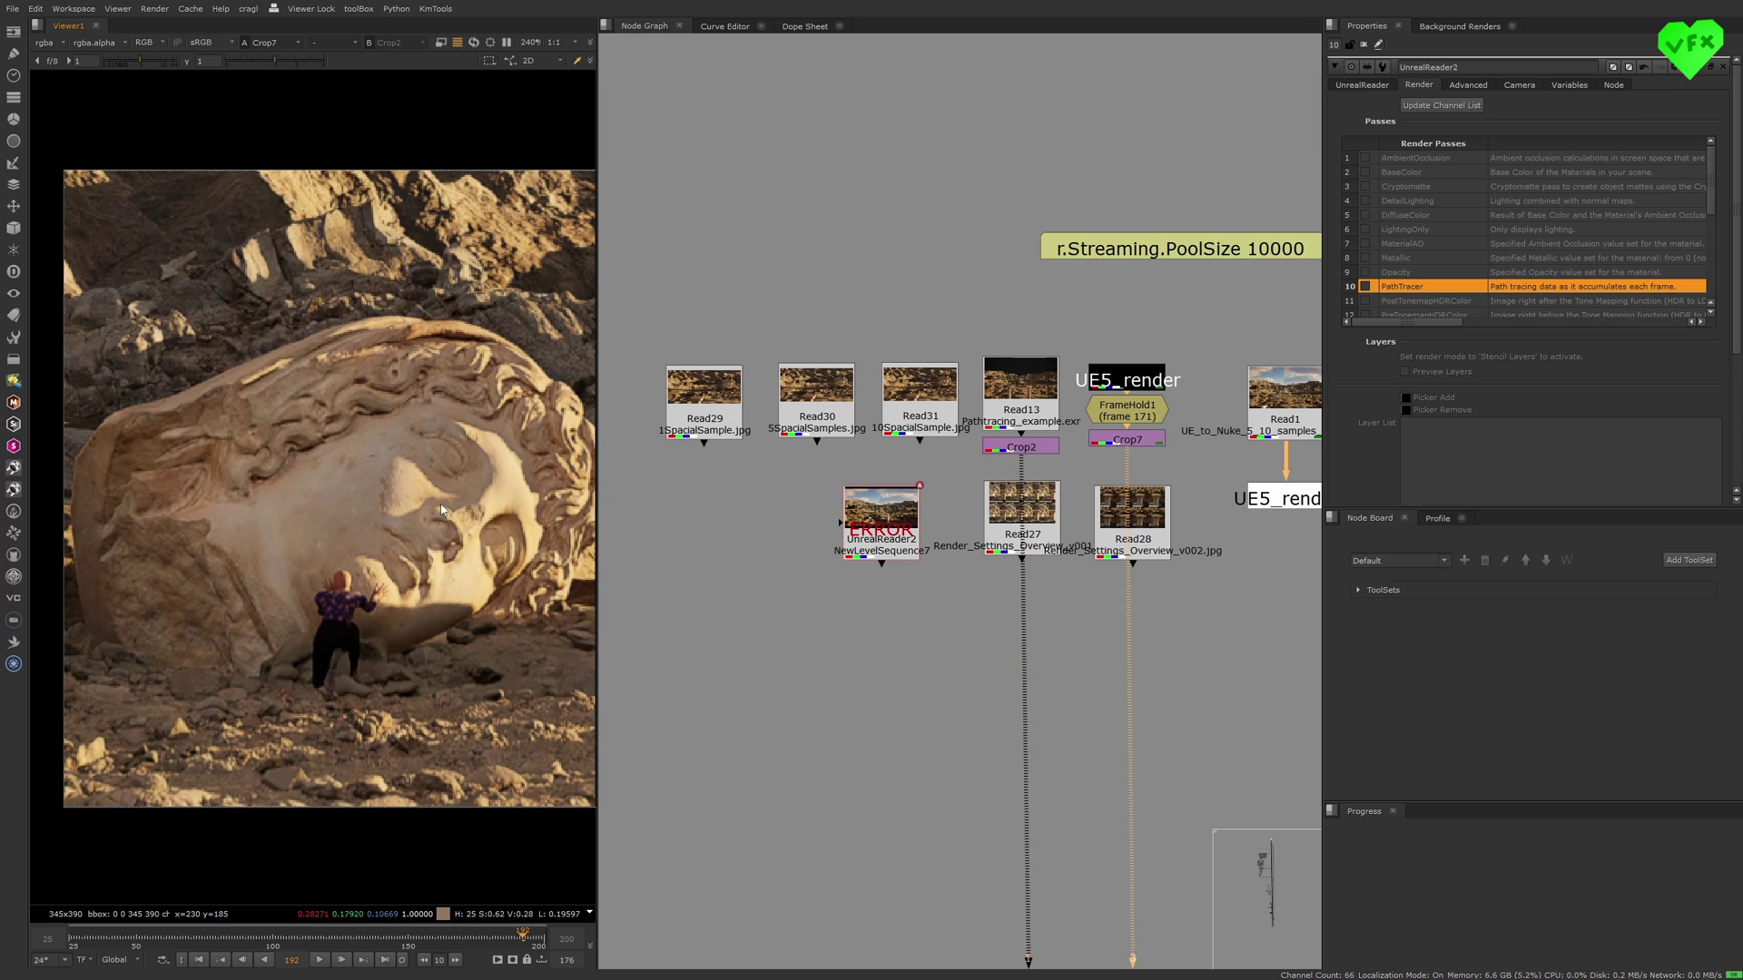
{"action": "key", "text": "1"}
{"action": "key", "text": "2"}
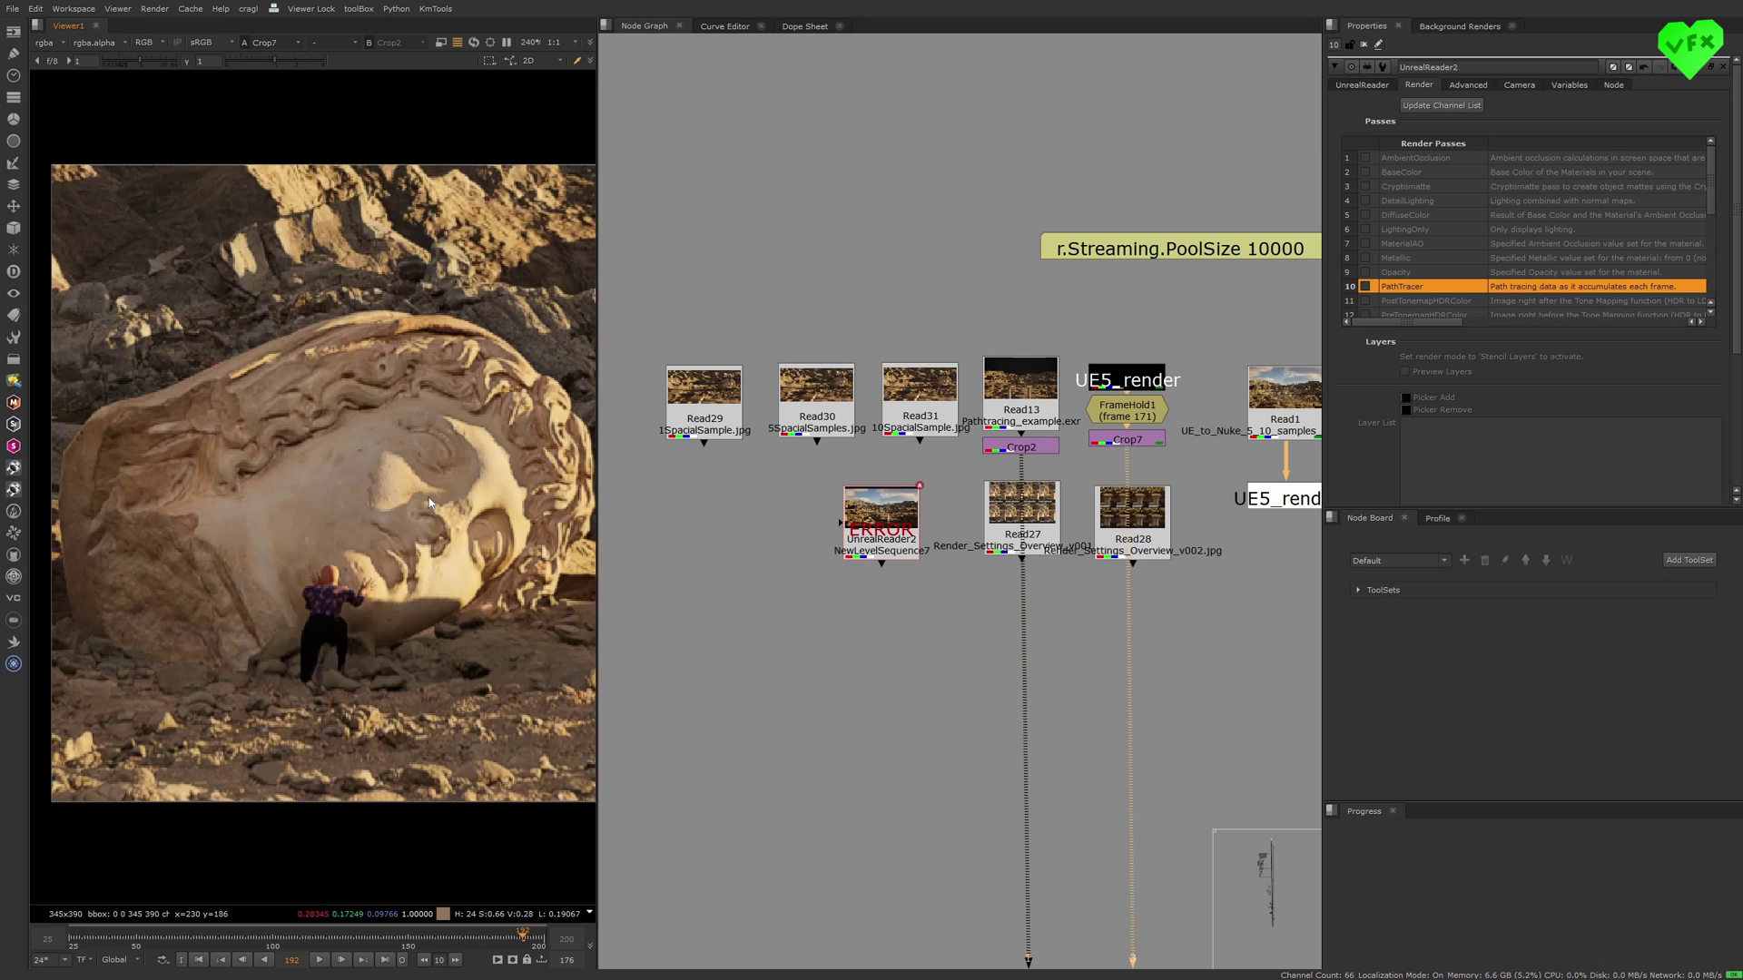
Show the Read1 render sequence in the viewer and examine it at frames 96 and 153.
{"action": "middle_click_drag", "start_coordinate": [1282, 415], "coordinate": [1067, 438]}
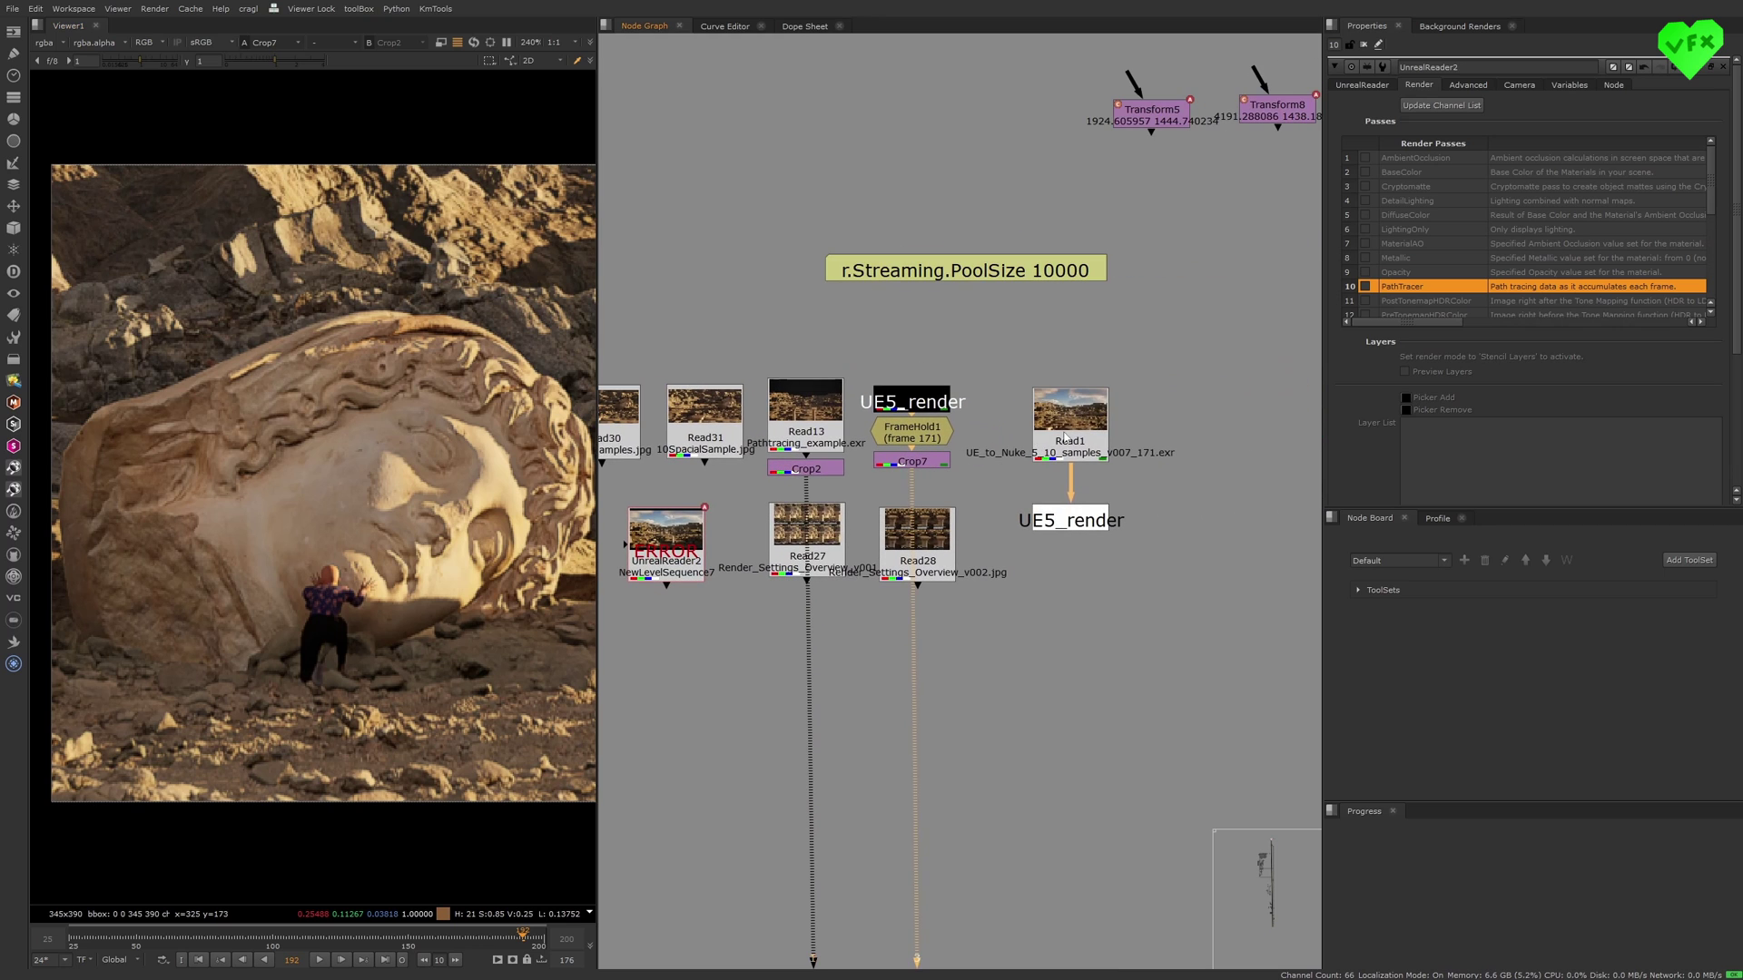
{"action": "left_click", "coordinate": [1065, 438]}
{"action": "key", "text": "1"}
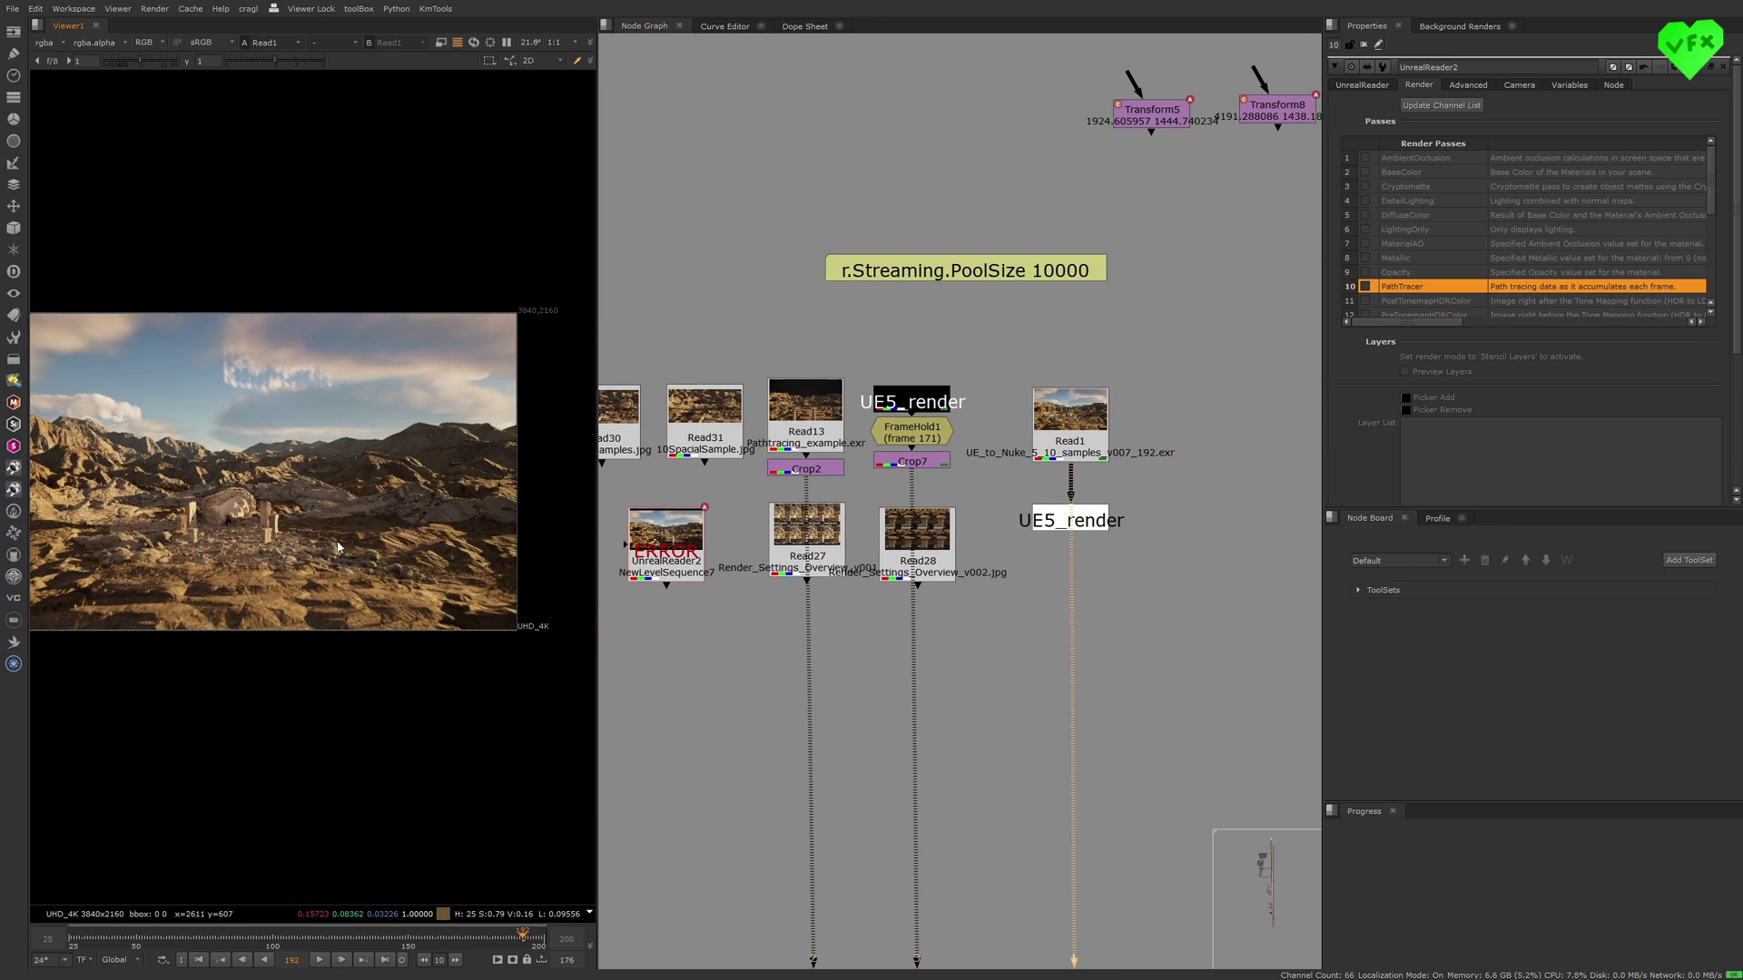
{"action": "left_click", "coordinate": [263, 936]}
{"action": "left_click", "coordinate": [1056, 458]}
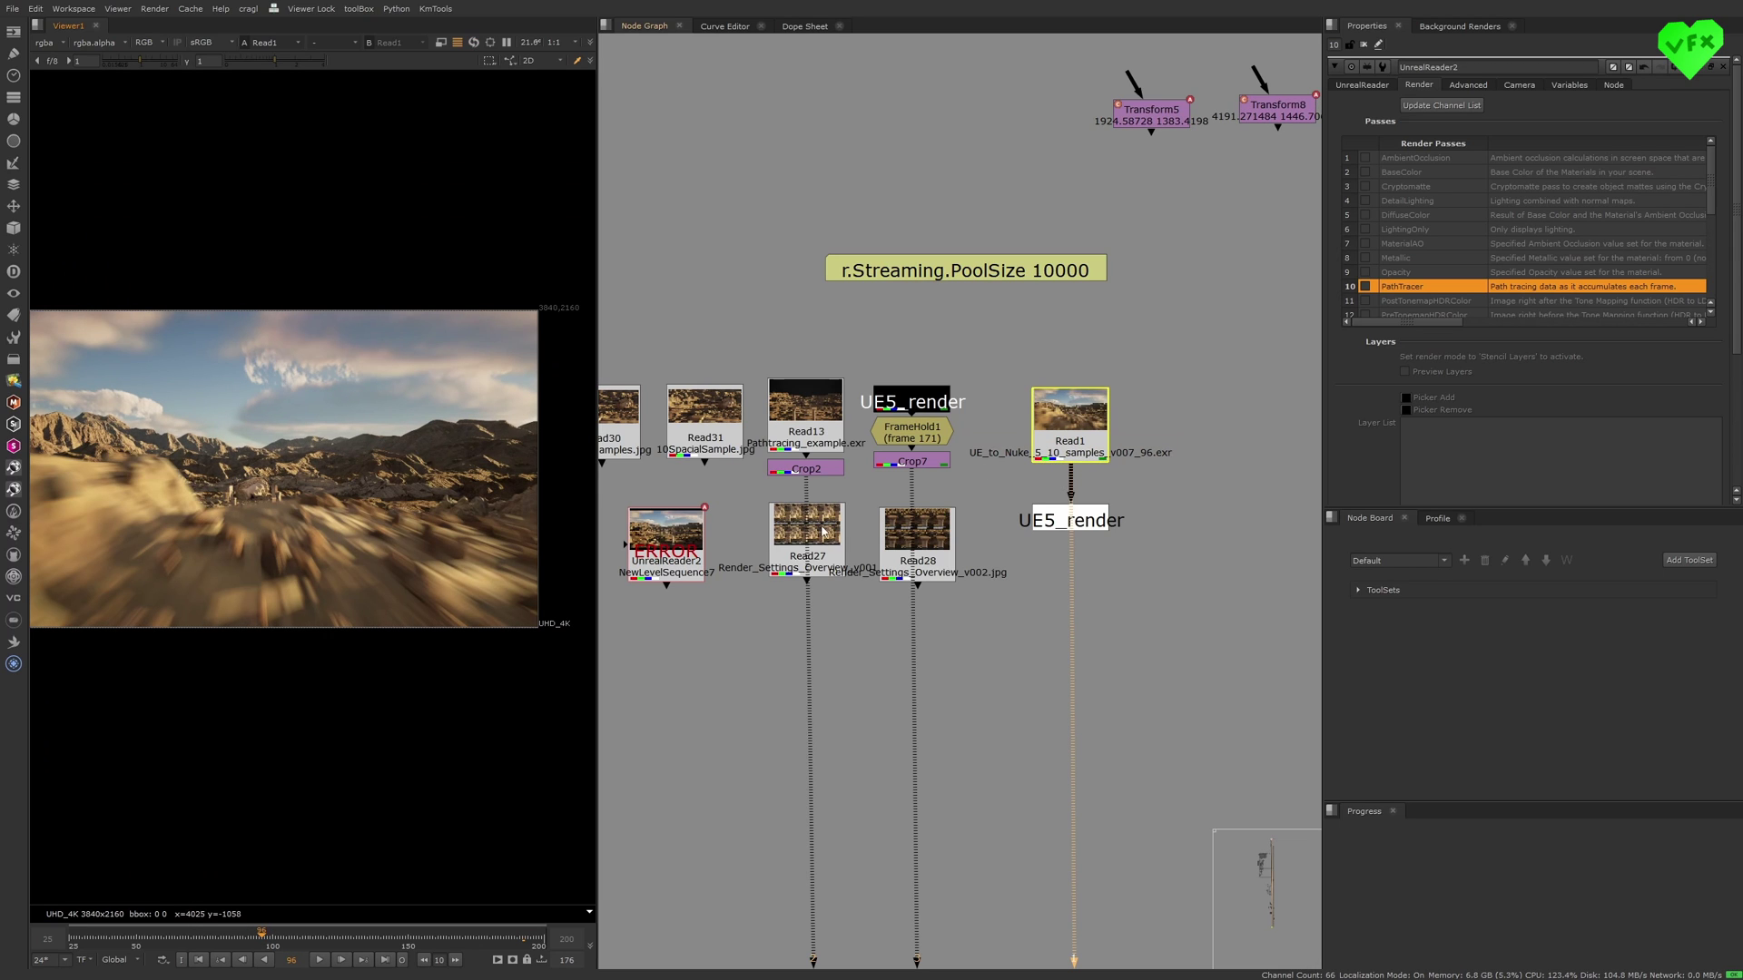
{"action": "left_click_drag", "start_coordinate": [334, 939], "coordinate": [417, 943]}
{"action": "scroll", "coordinate": [421, 490], "scroll_direction": "up", "scroll_amount": 3}
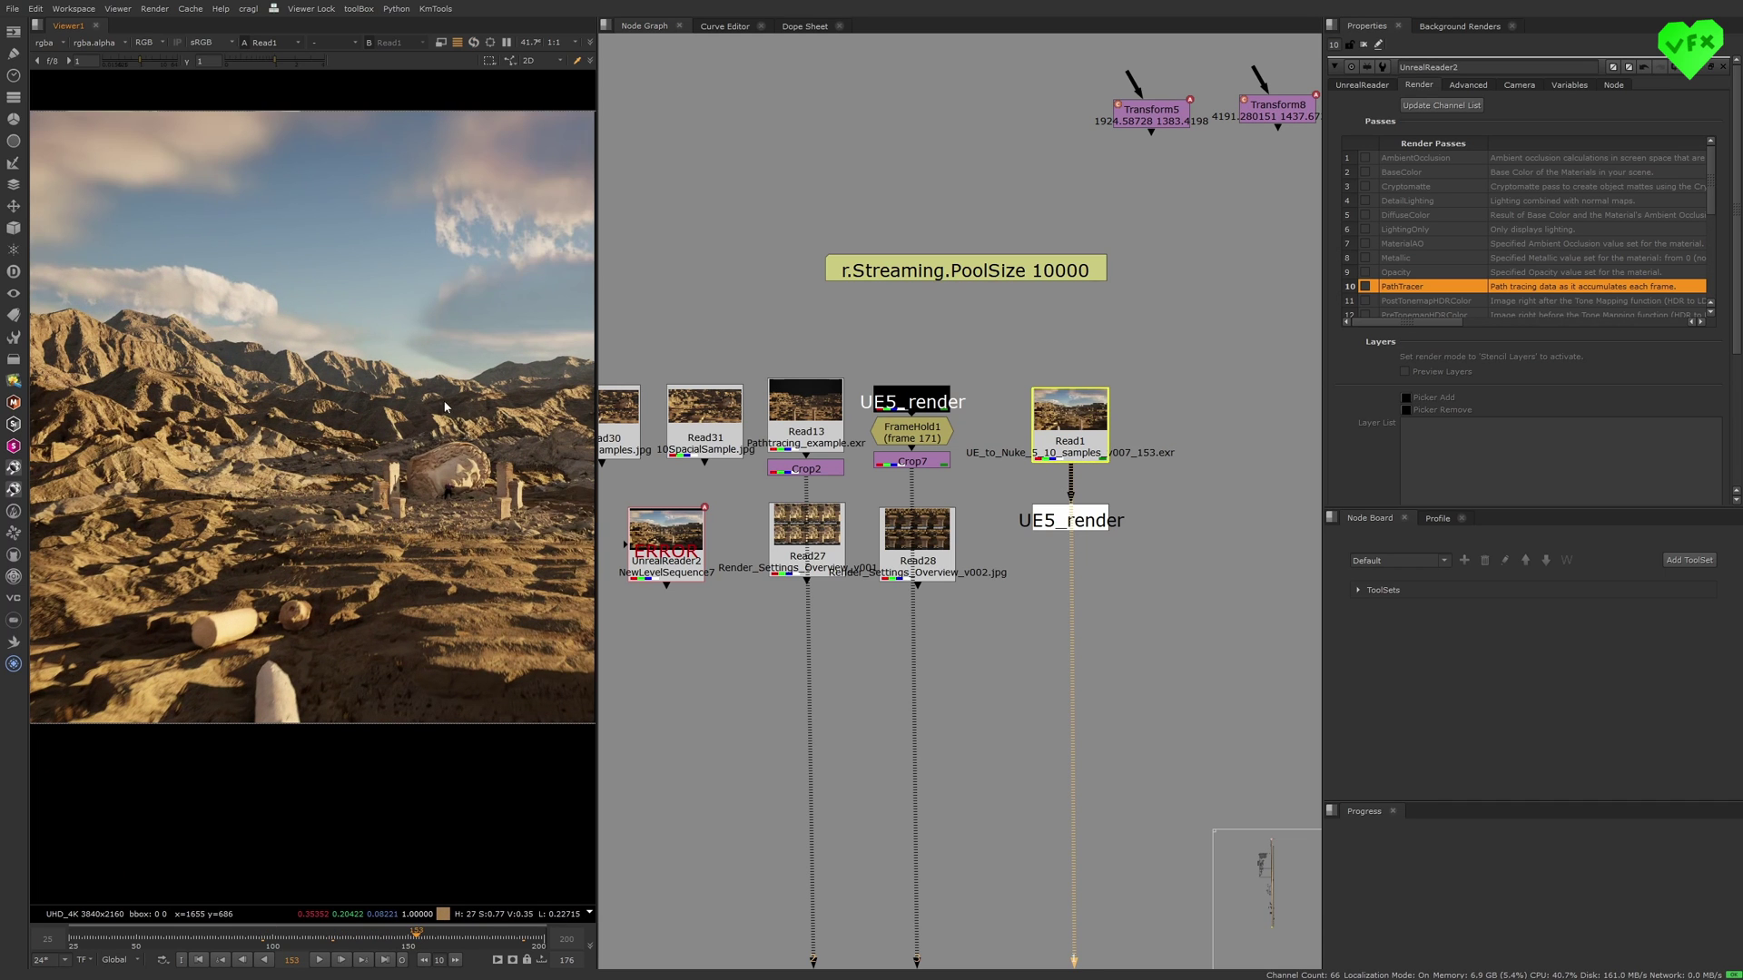
{"action": "left_click", "coordinate": [734, 505]}
{"action": "middle_click_drag", "start_coordinate": [495, 460], "coordinate": [313, 481]}
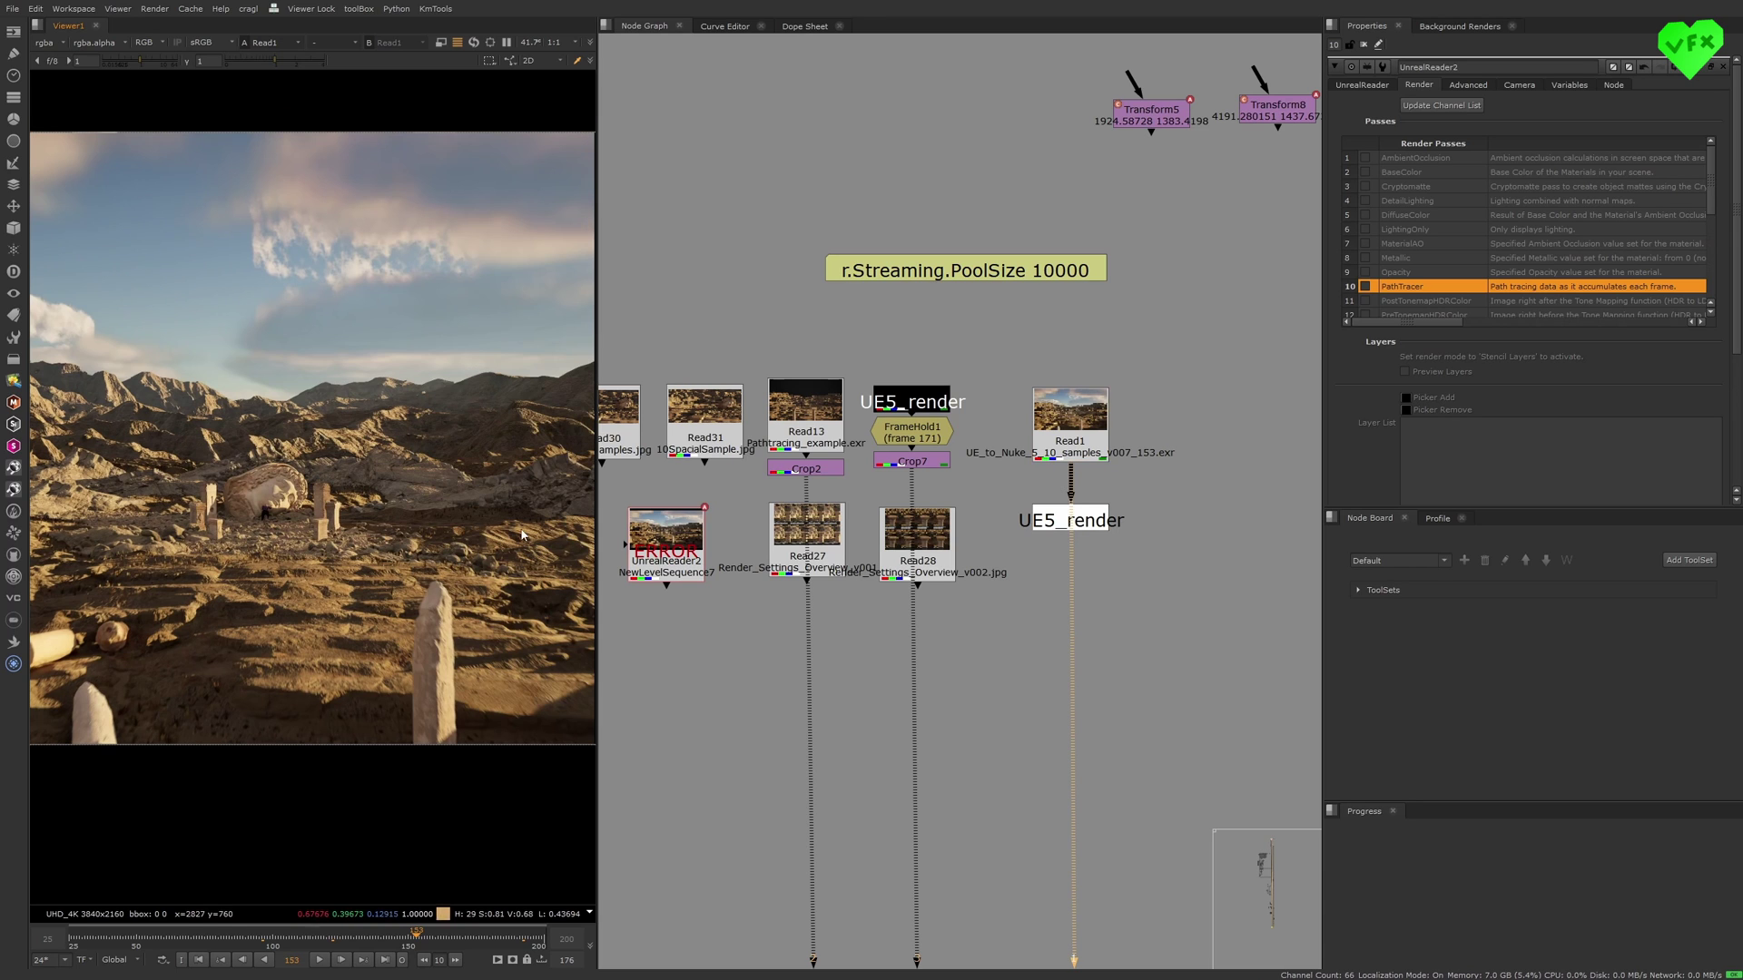
Return to the UnrealReader2's main settings with its write options, select its node and show the thank-you note above the backdrop.
{"action": "left_click", "coordinate": [1366, 84]}
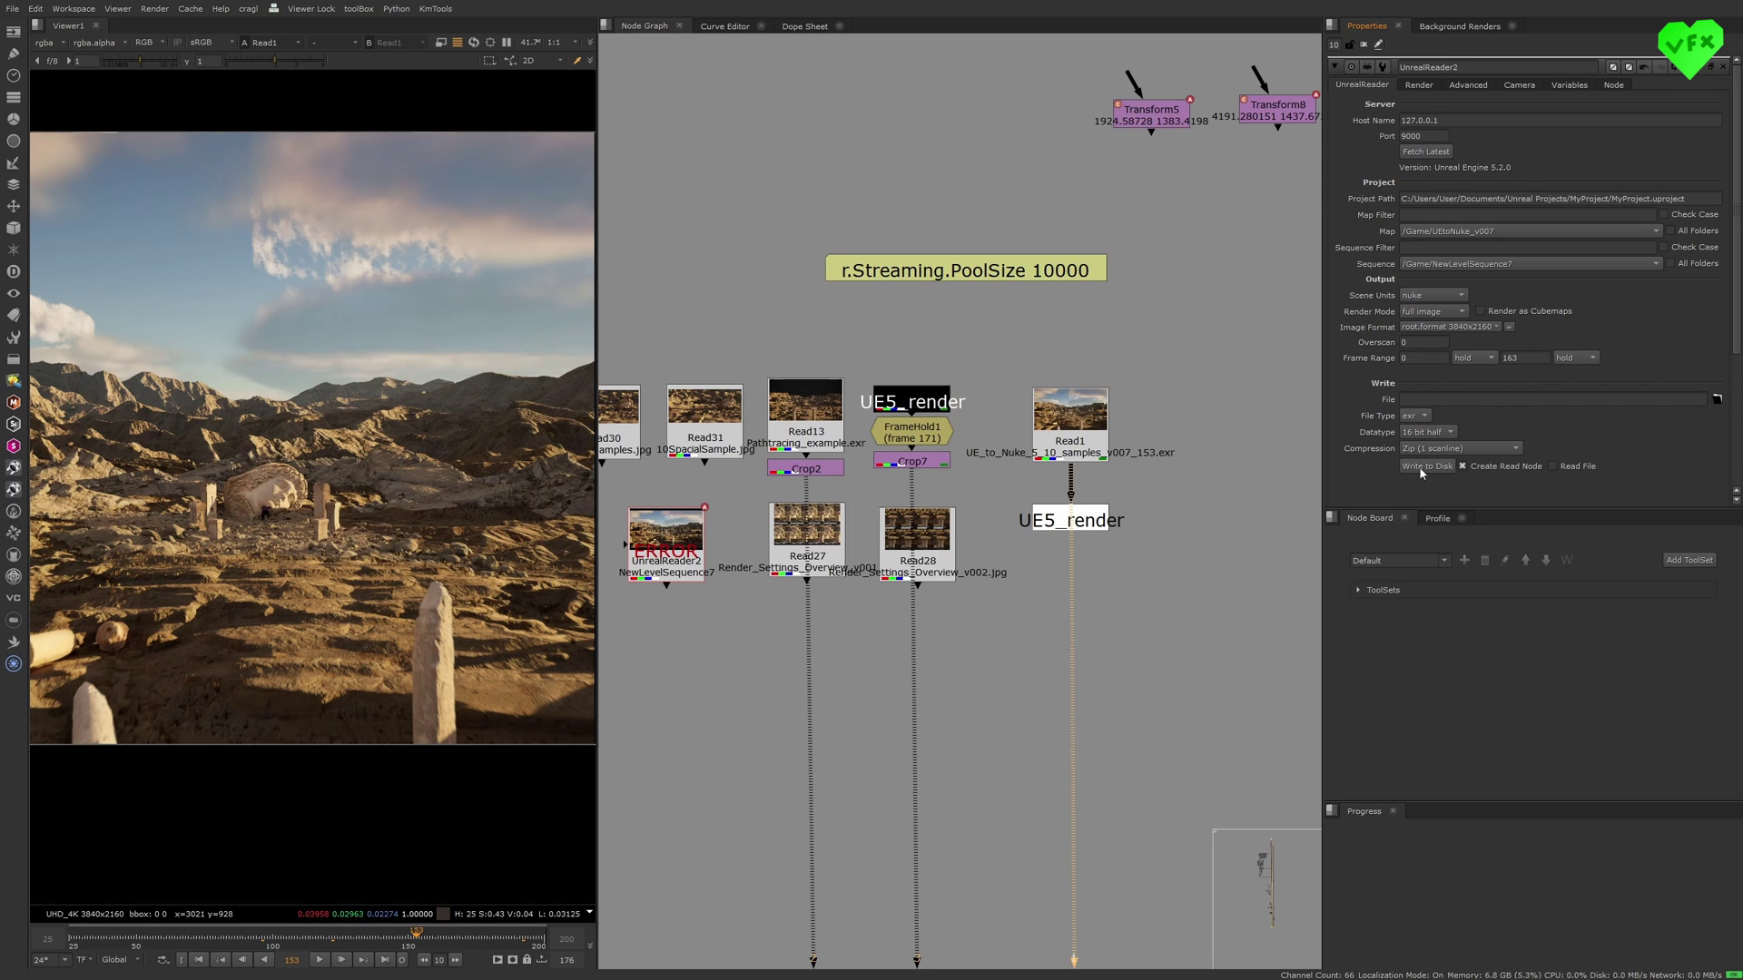
{"action": "left_click", "coordinate": [687, 563]}
{"action": "middle_click_drag", "start_coordinate": [739, 574], "coordinate": [871, 568]}
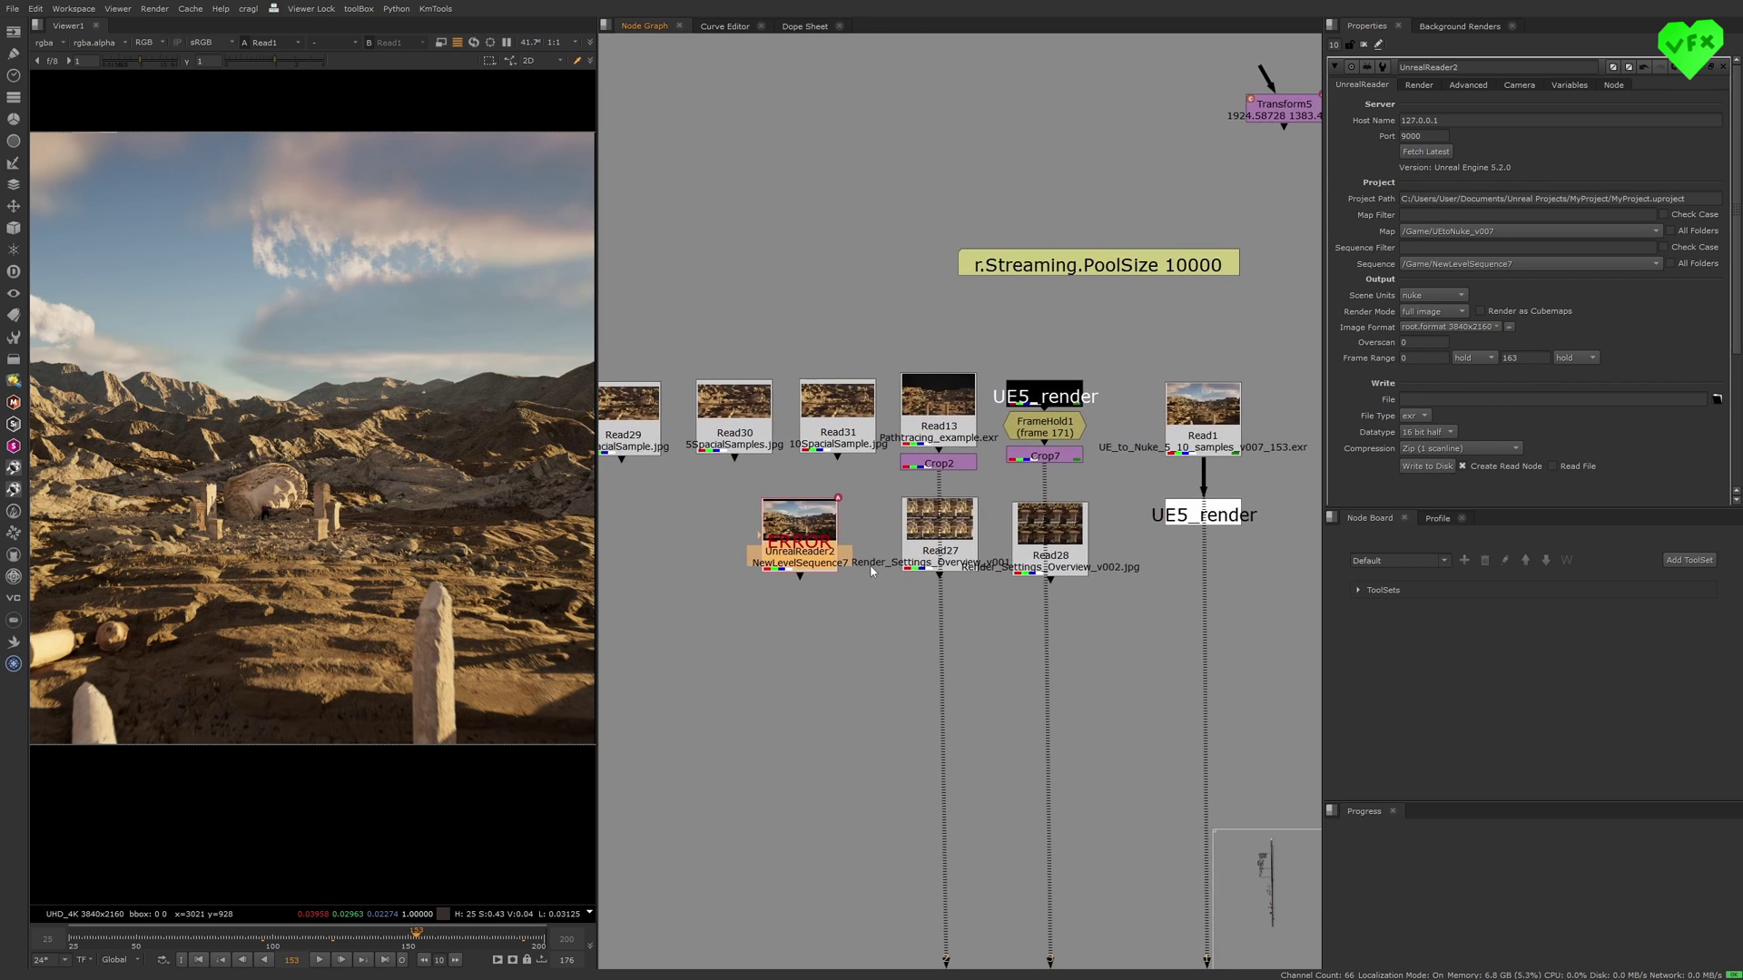
{"action": "middle_click_drag", "start_coordinate": [898, 450], "coordinate": [803, 716]}
{"action": "middle_click_drag", "start_coordinate": [989, 279], "coordinate": [733, 461]}
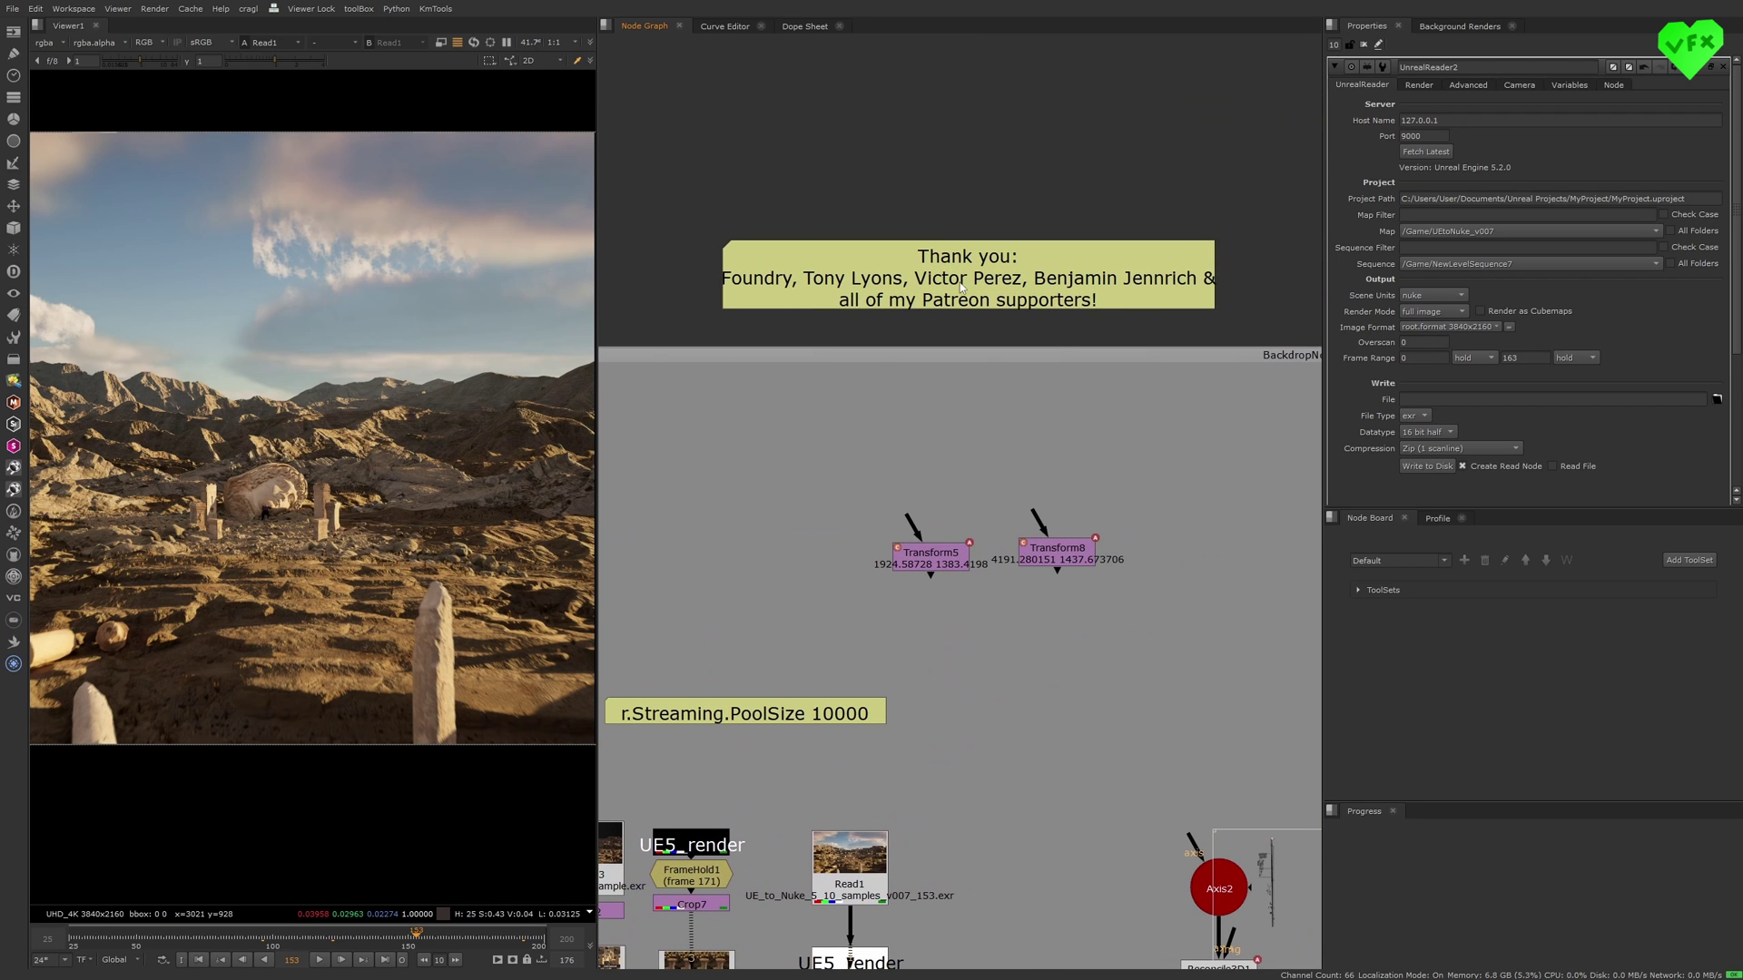